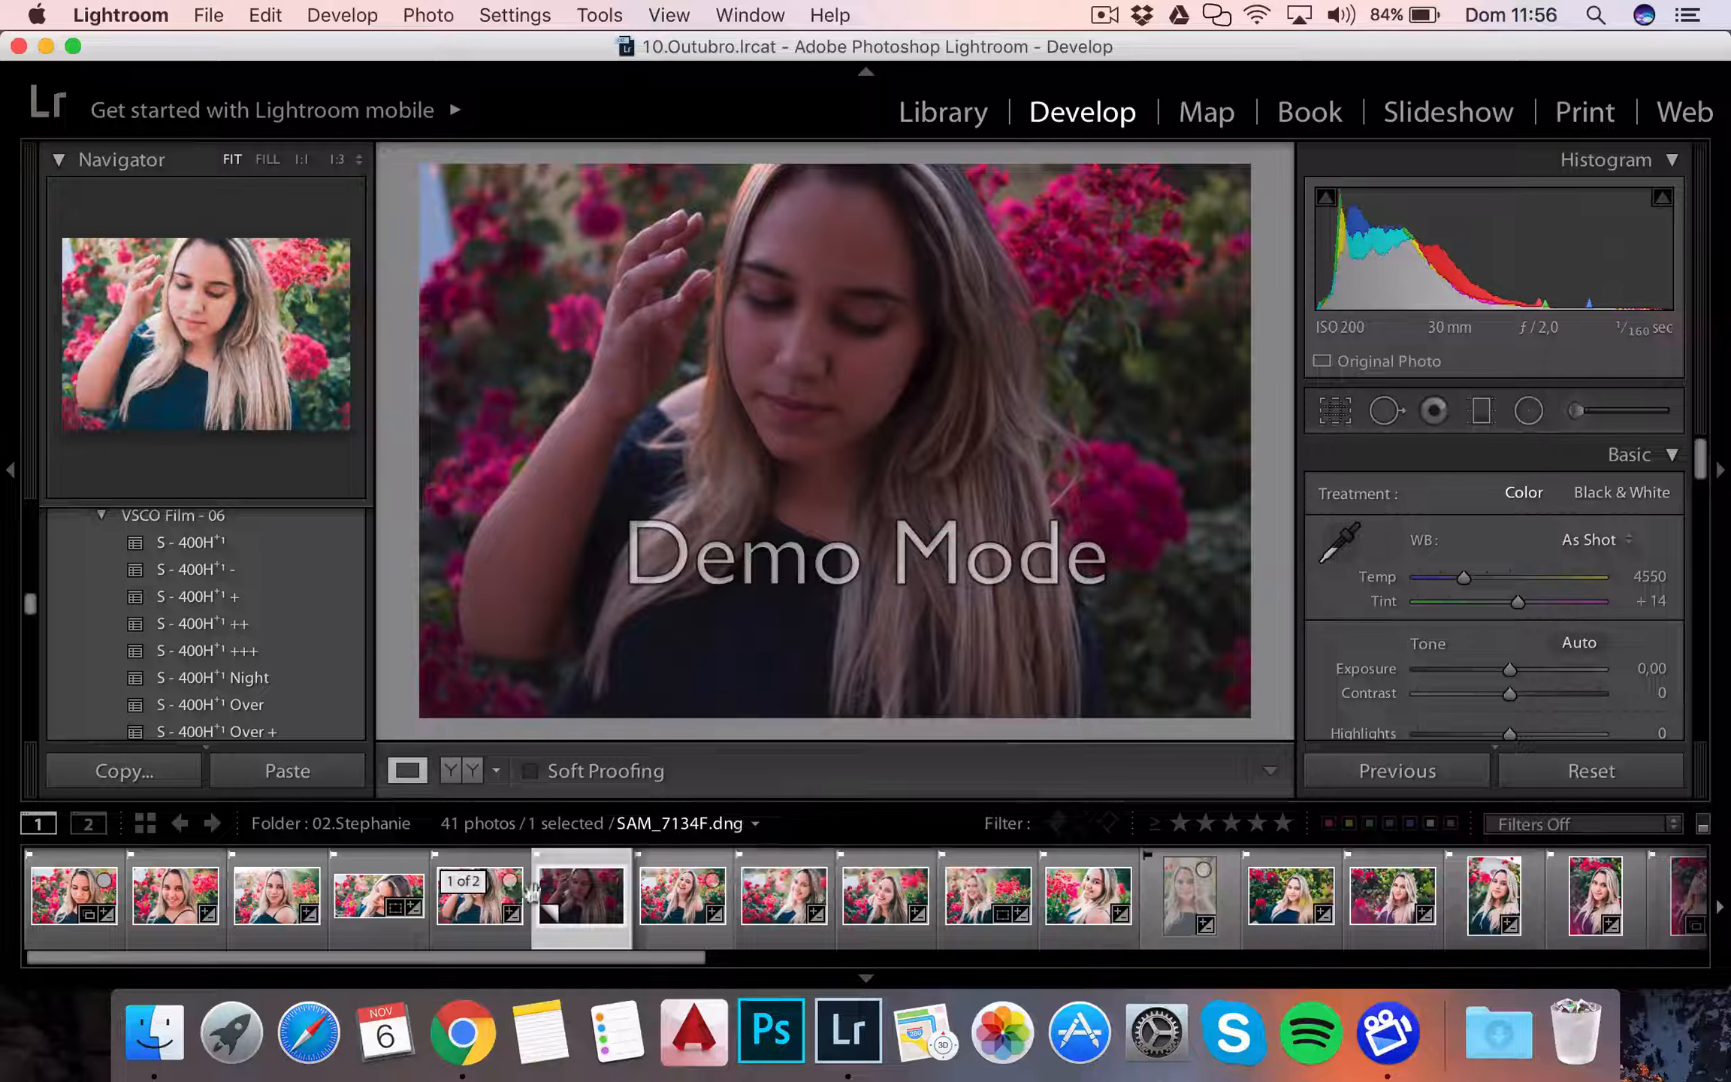
# Step: Check the edited version of SAM_7134F.dng, return to its unedited virtual copy, and apply automatic tone adjustments
pyautogui.click(478, 913)
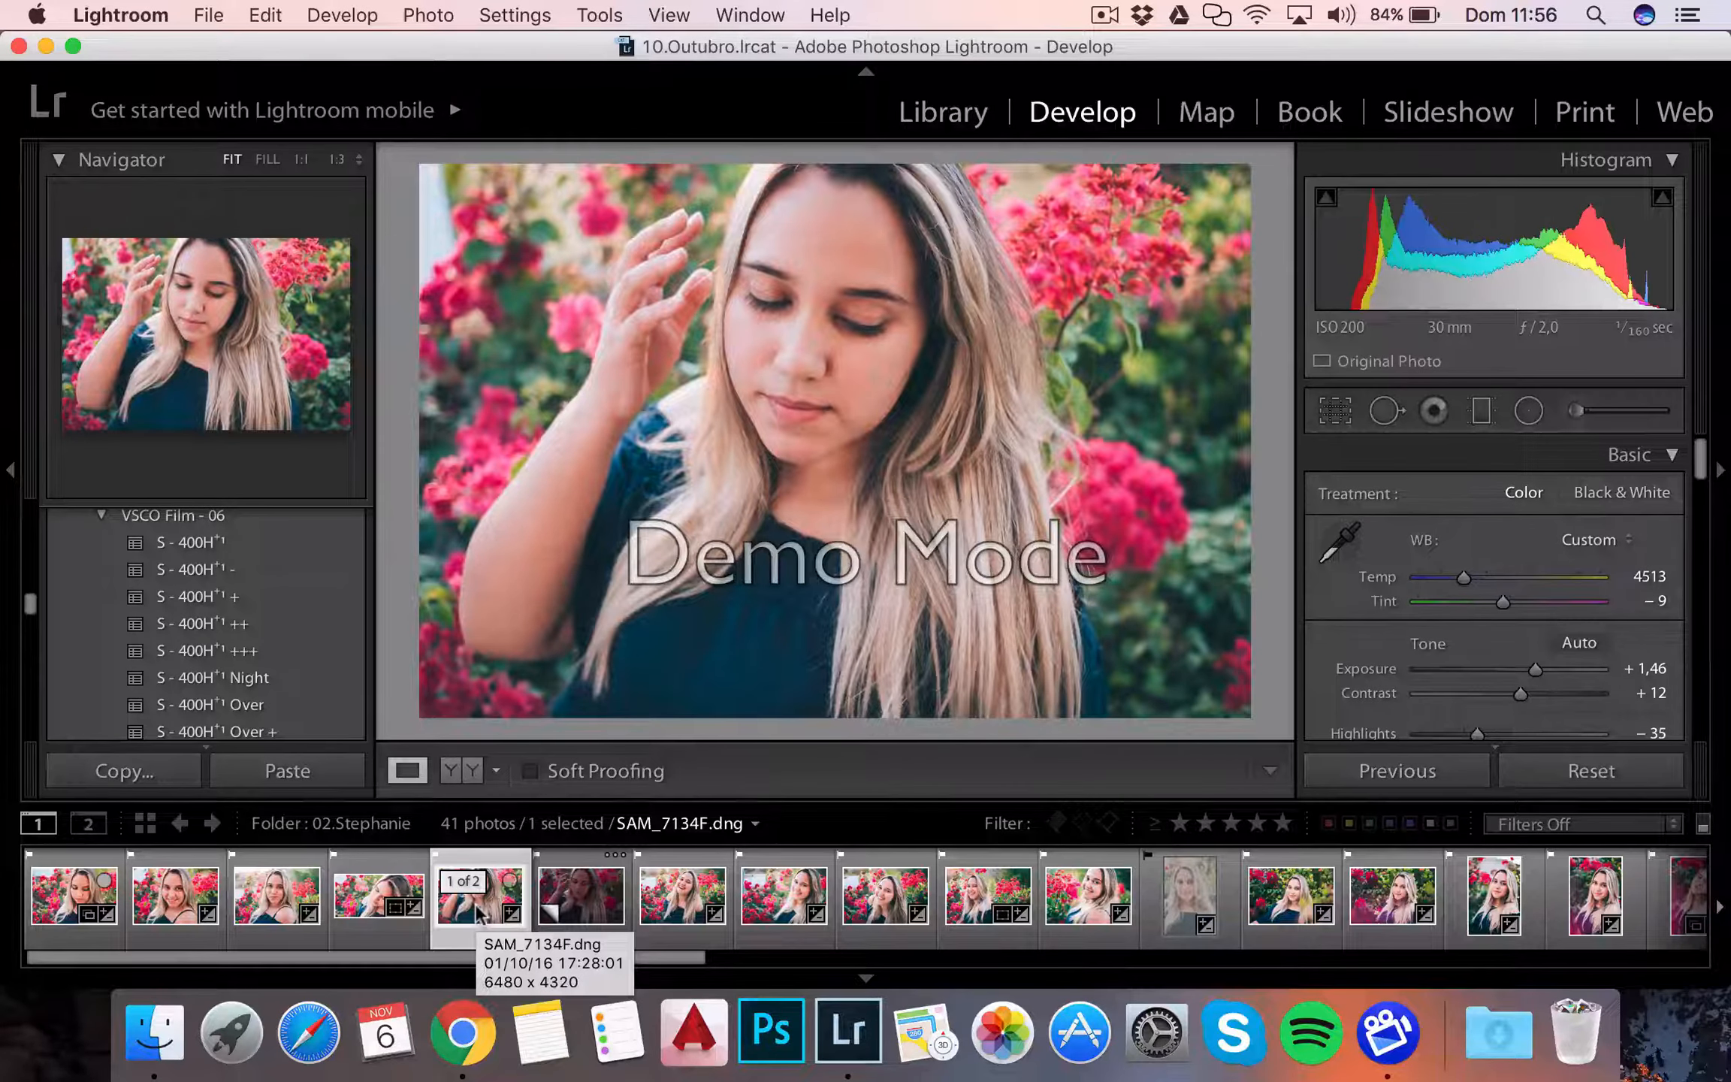
pyautogui.click(581, 894)
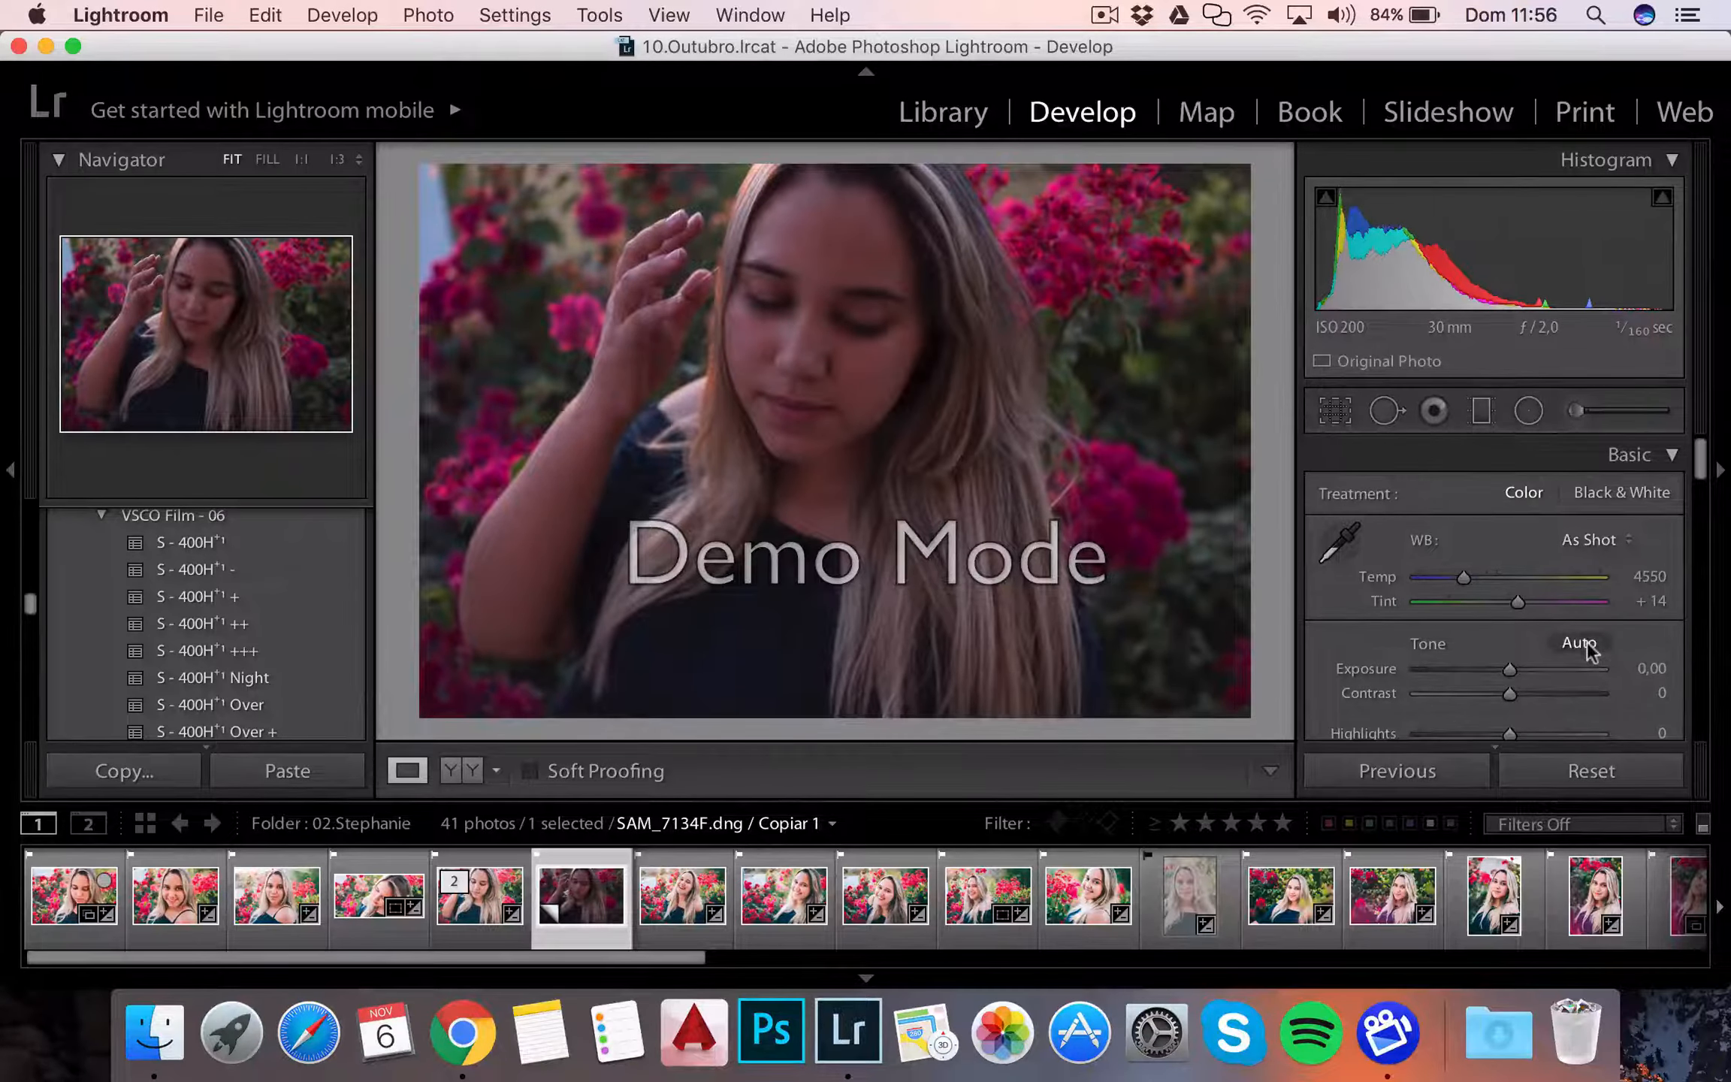
pyautogui.scroll(-3, 1586, 650)
pyautogui.click(1578, 559)
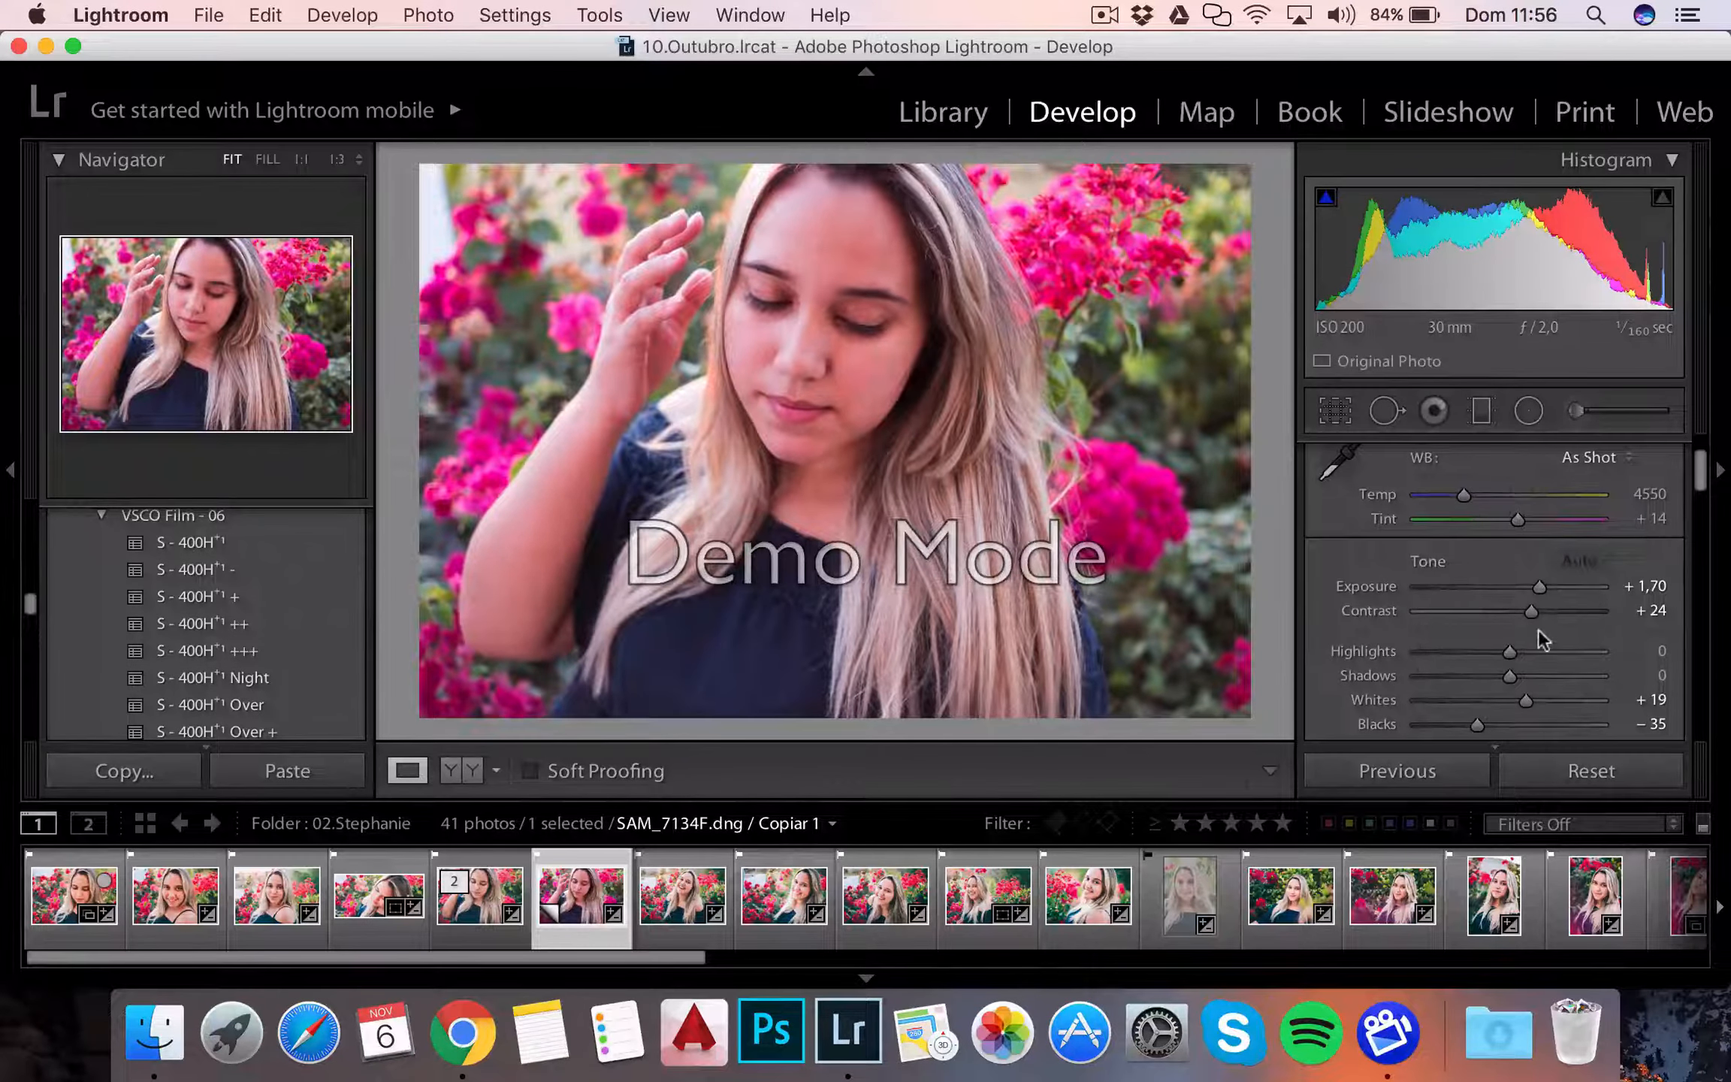
# Step: Set the white balance by sampling a light patch of hair beside the woman's shoulder as the neutral target
pyautogui.scroll(-4, 1538, 630)
pyautogui.scroll(5, 1529, 580)
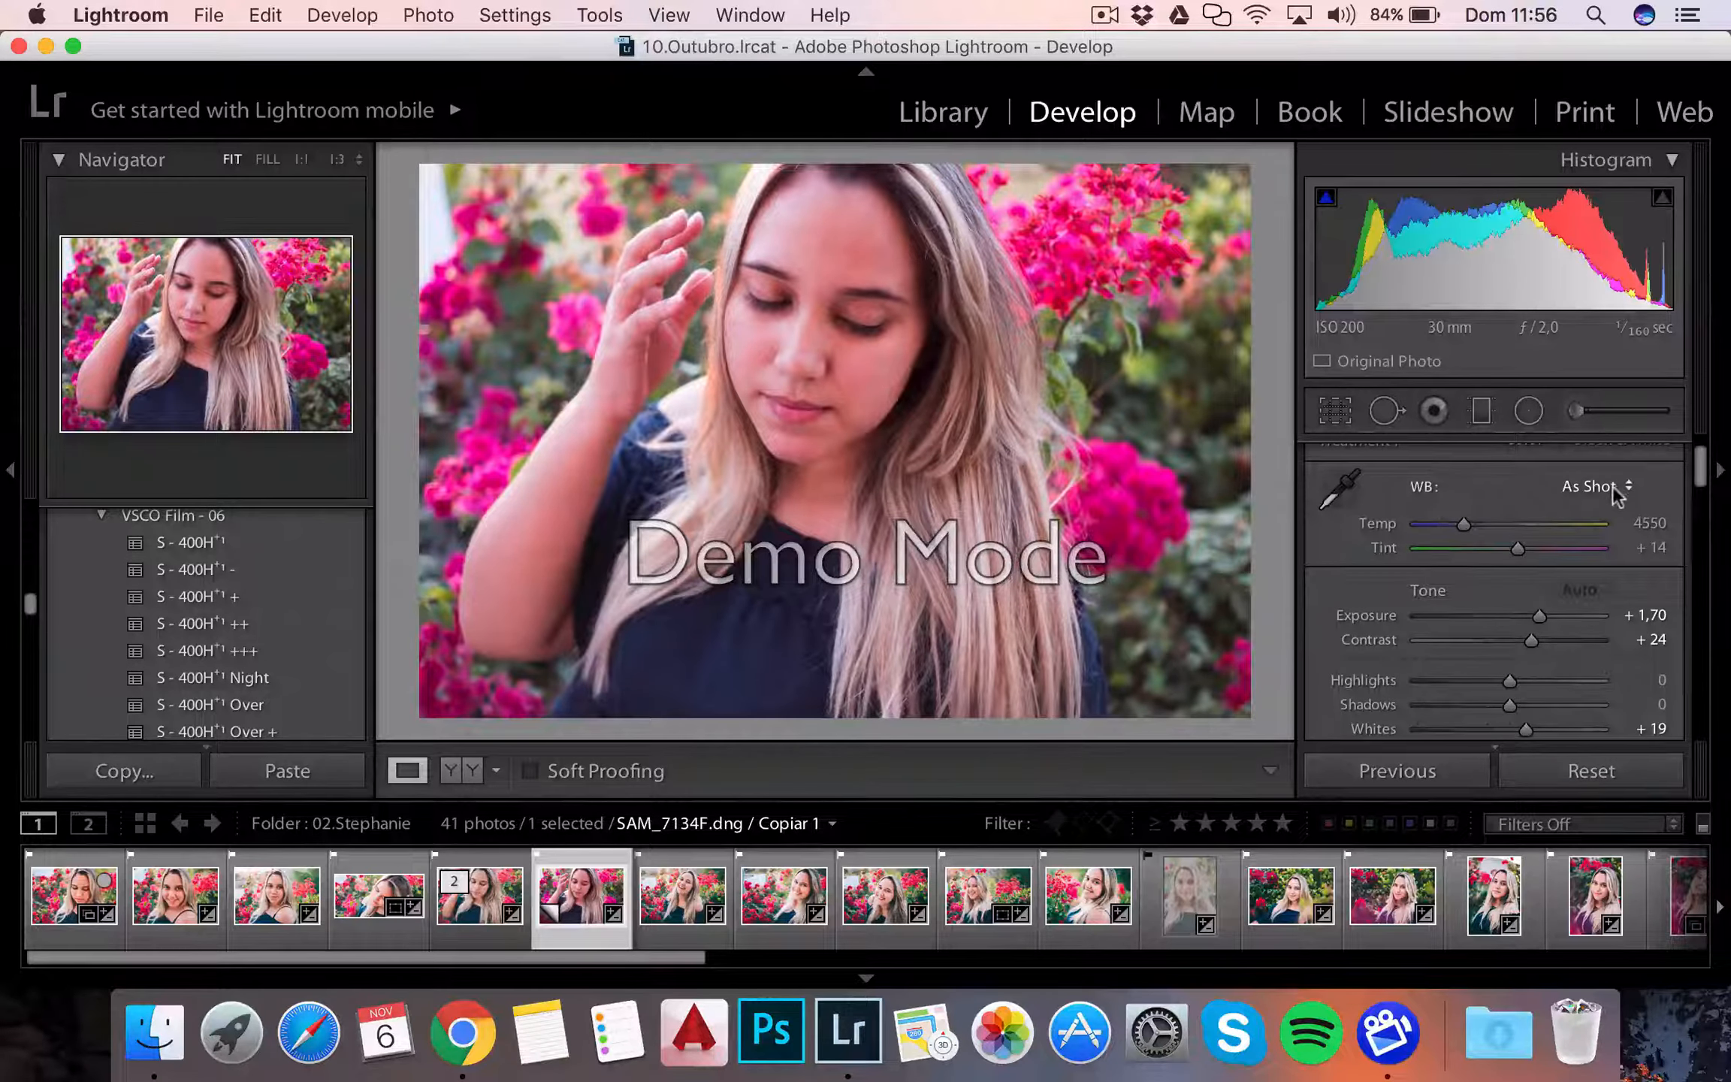
pyautogui.scroll(1, 1617, 492)
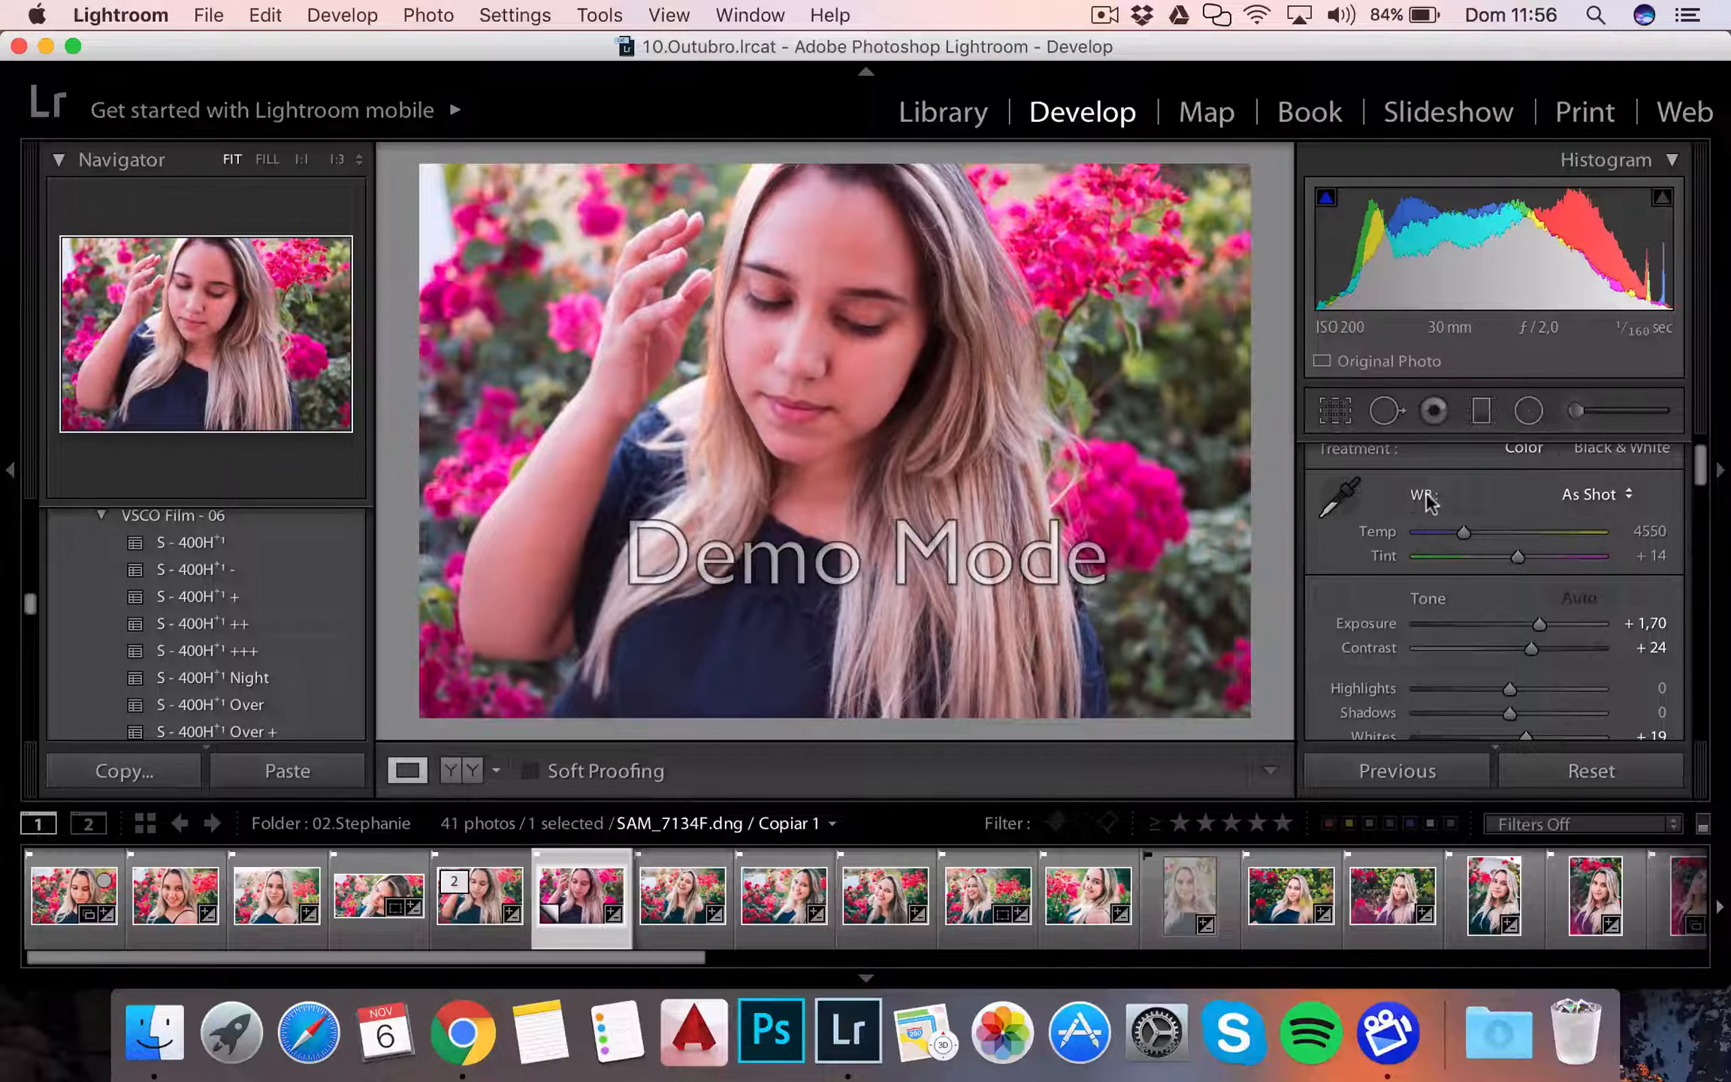
pyautogui.click(1342, 496)
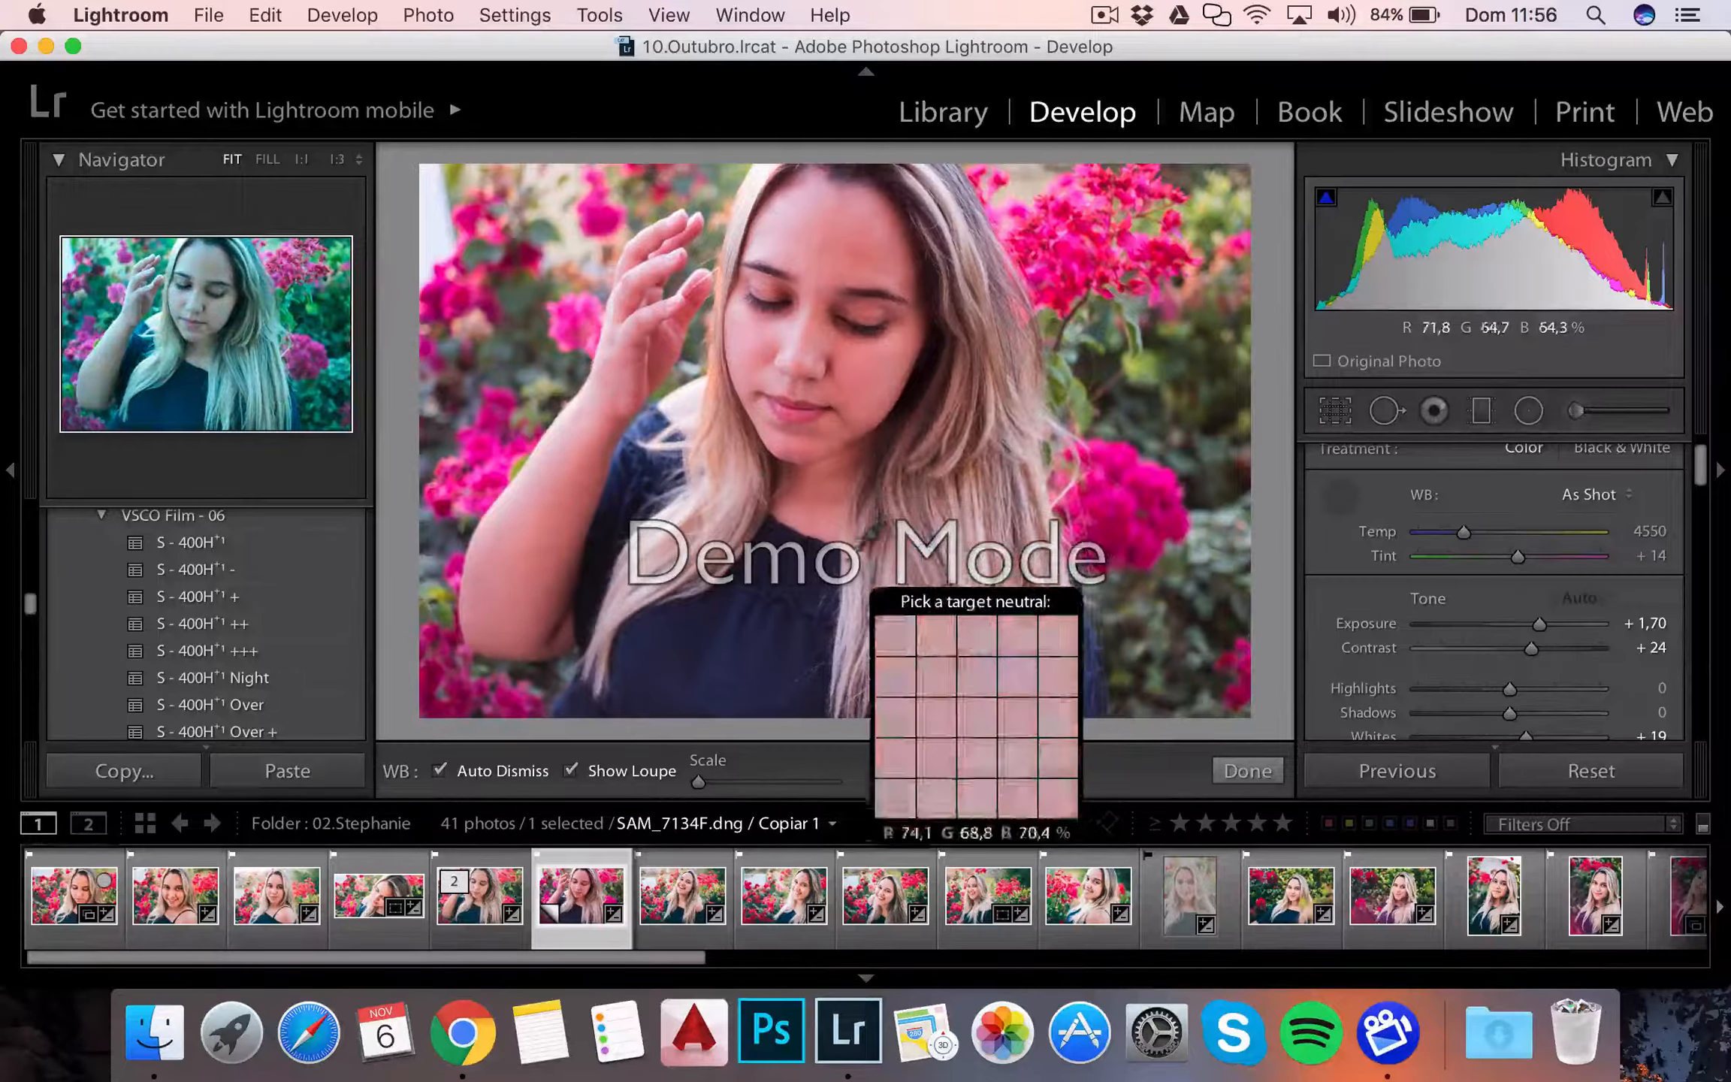
pyautogui.click(671, 515)
pyautogui.scroll(2, 1564, 530)
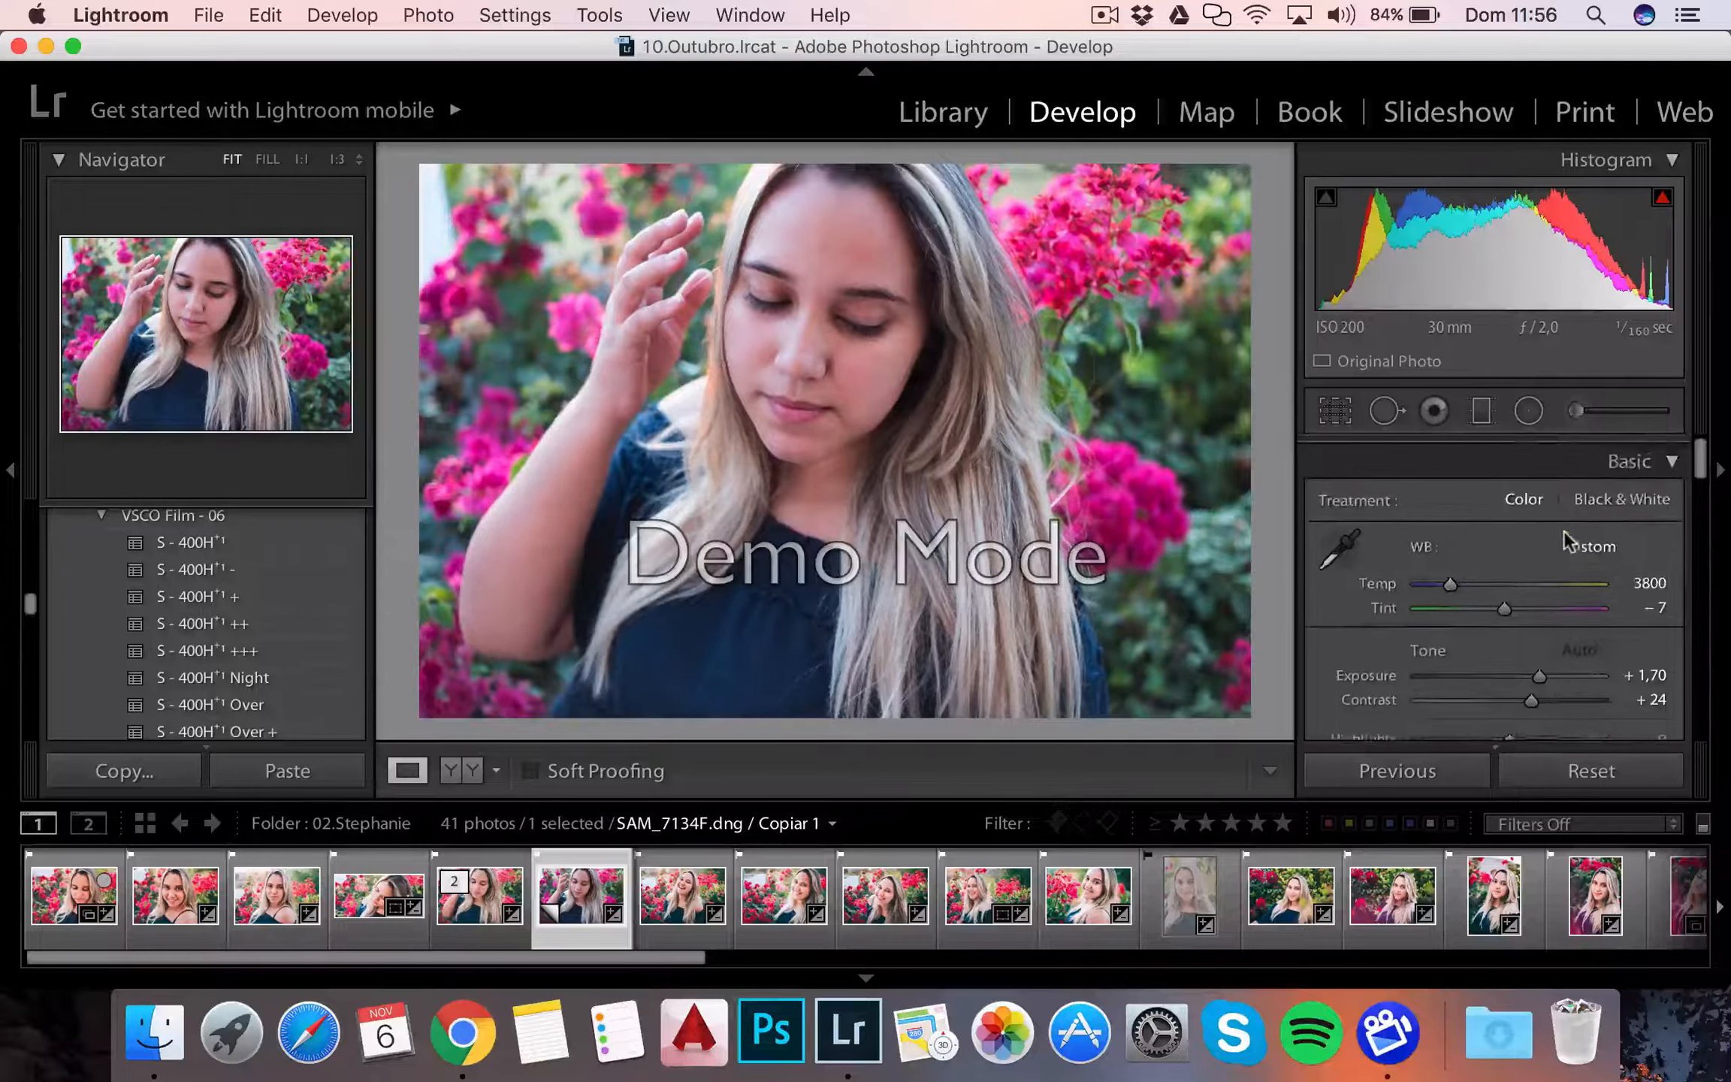
# Step: Try the Daylight and Flash white balance presets on the photo
pyautogui.click(1587, 538)
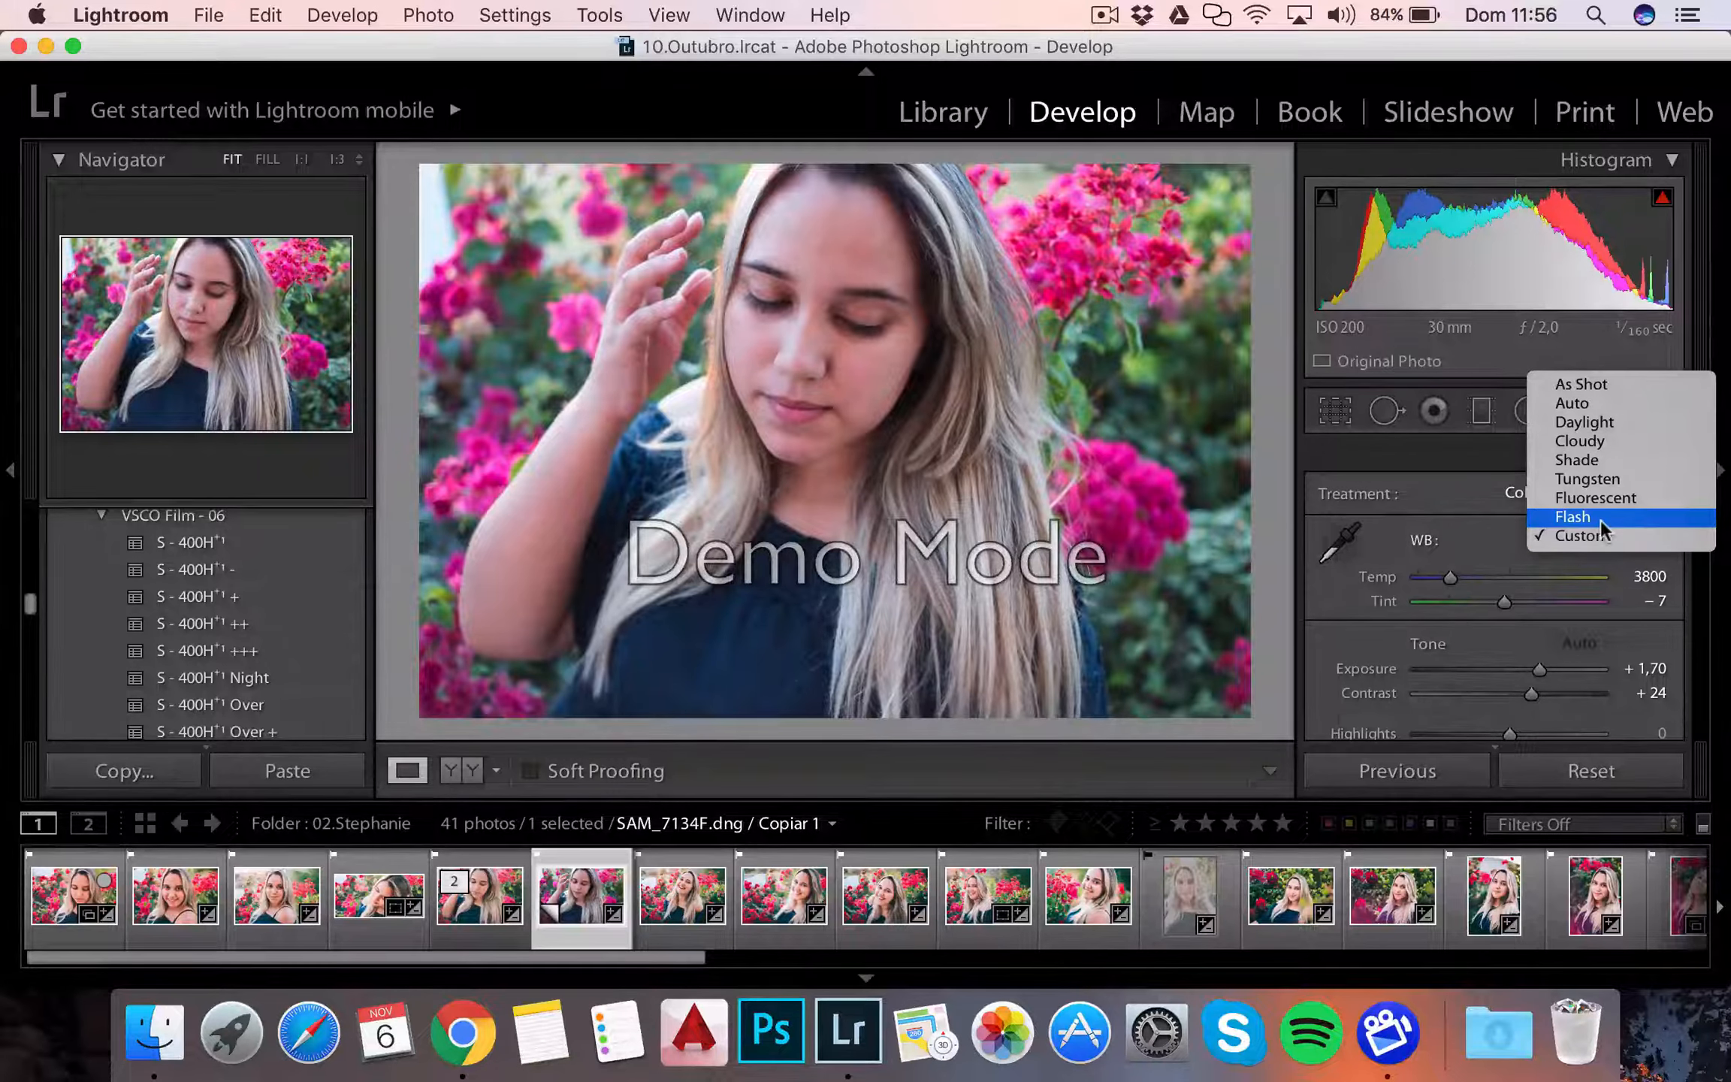
pyautogui.click(1615, 423)
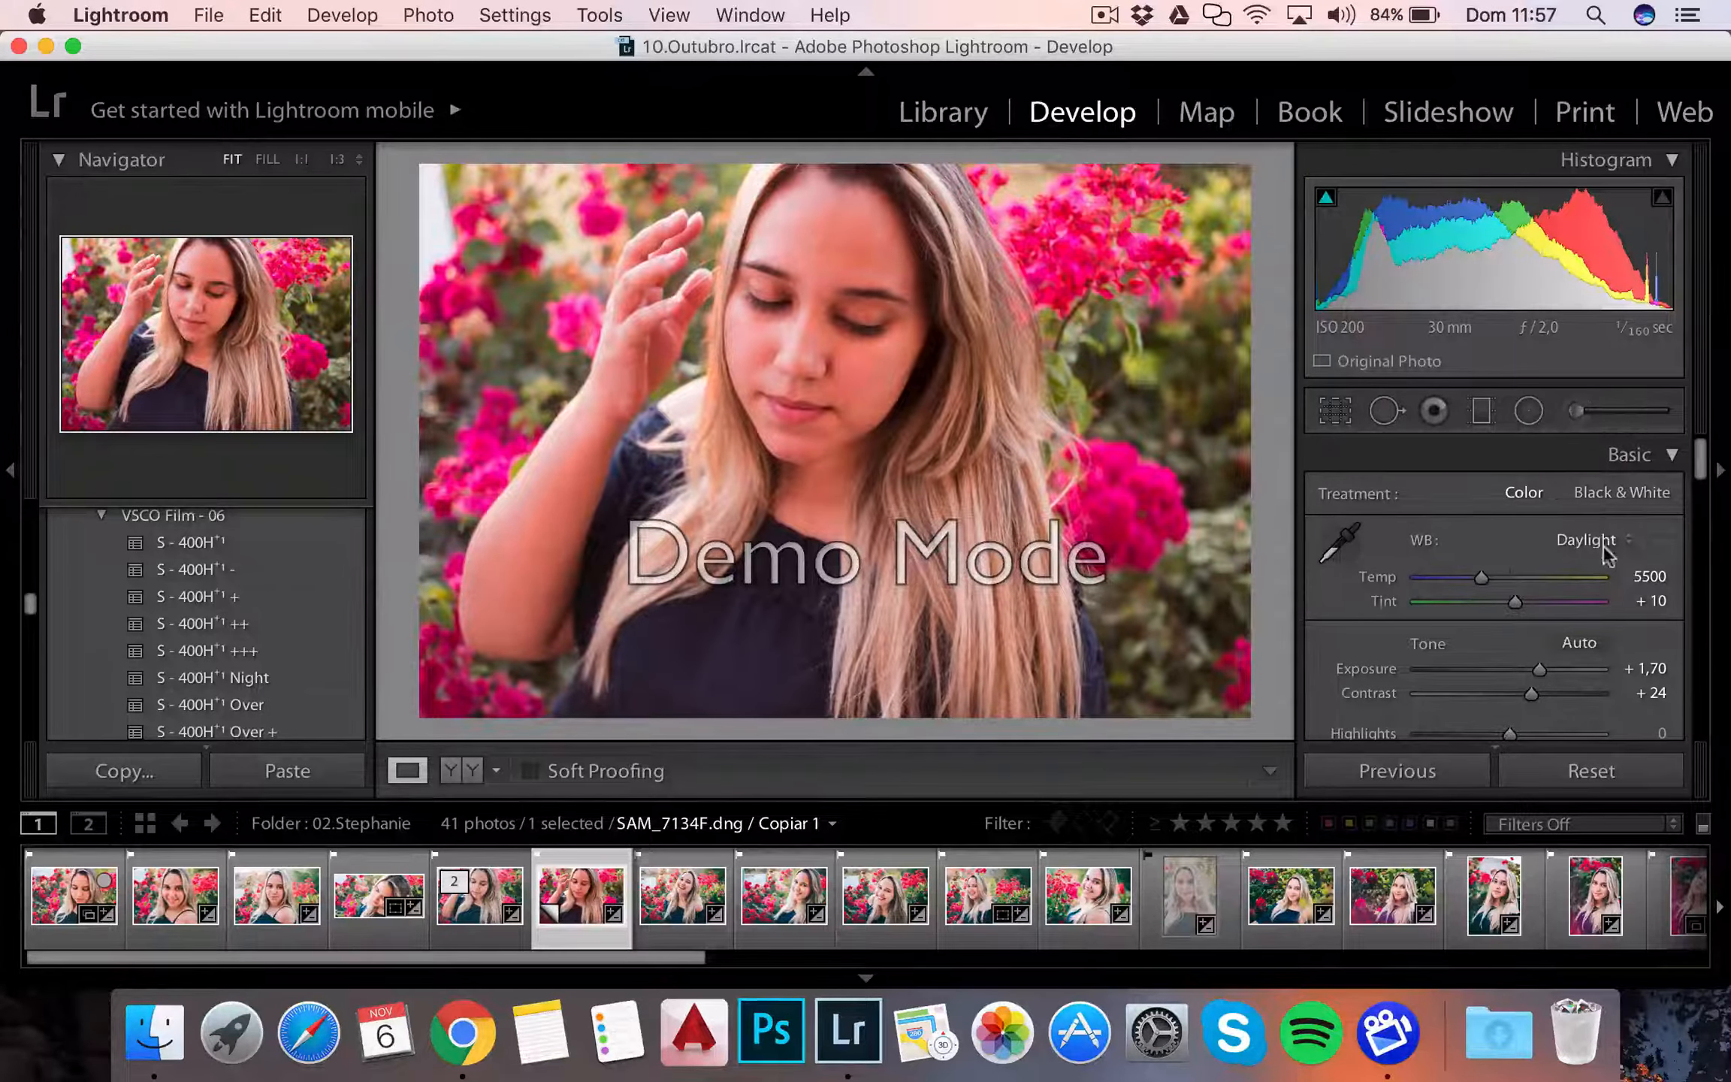
pyautogui.click(1604, 545)
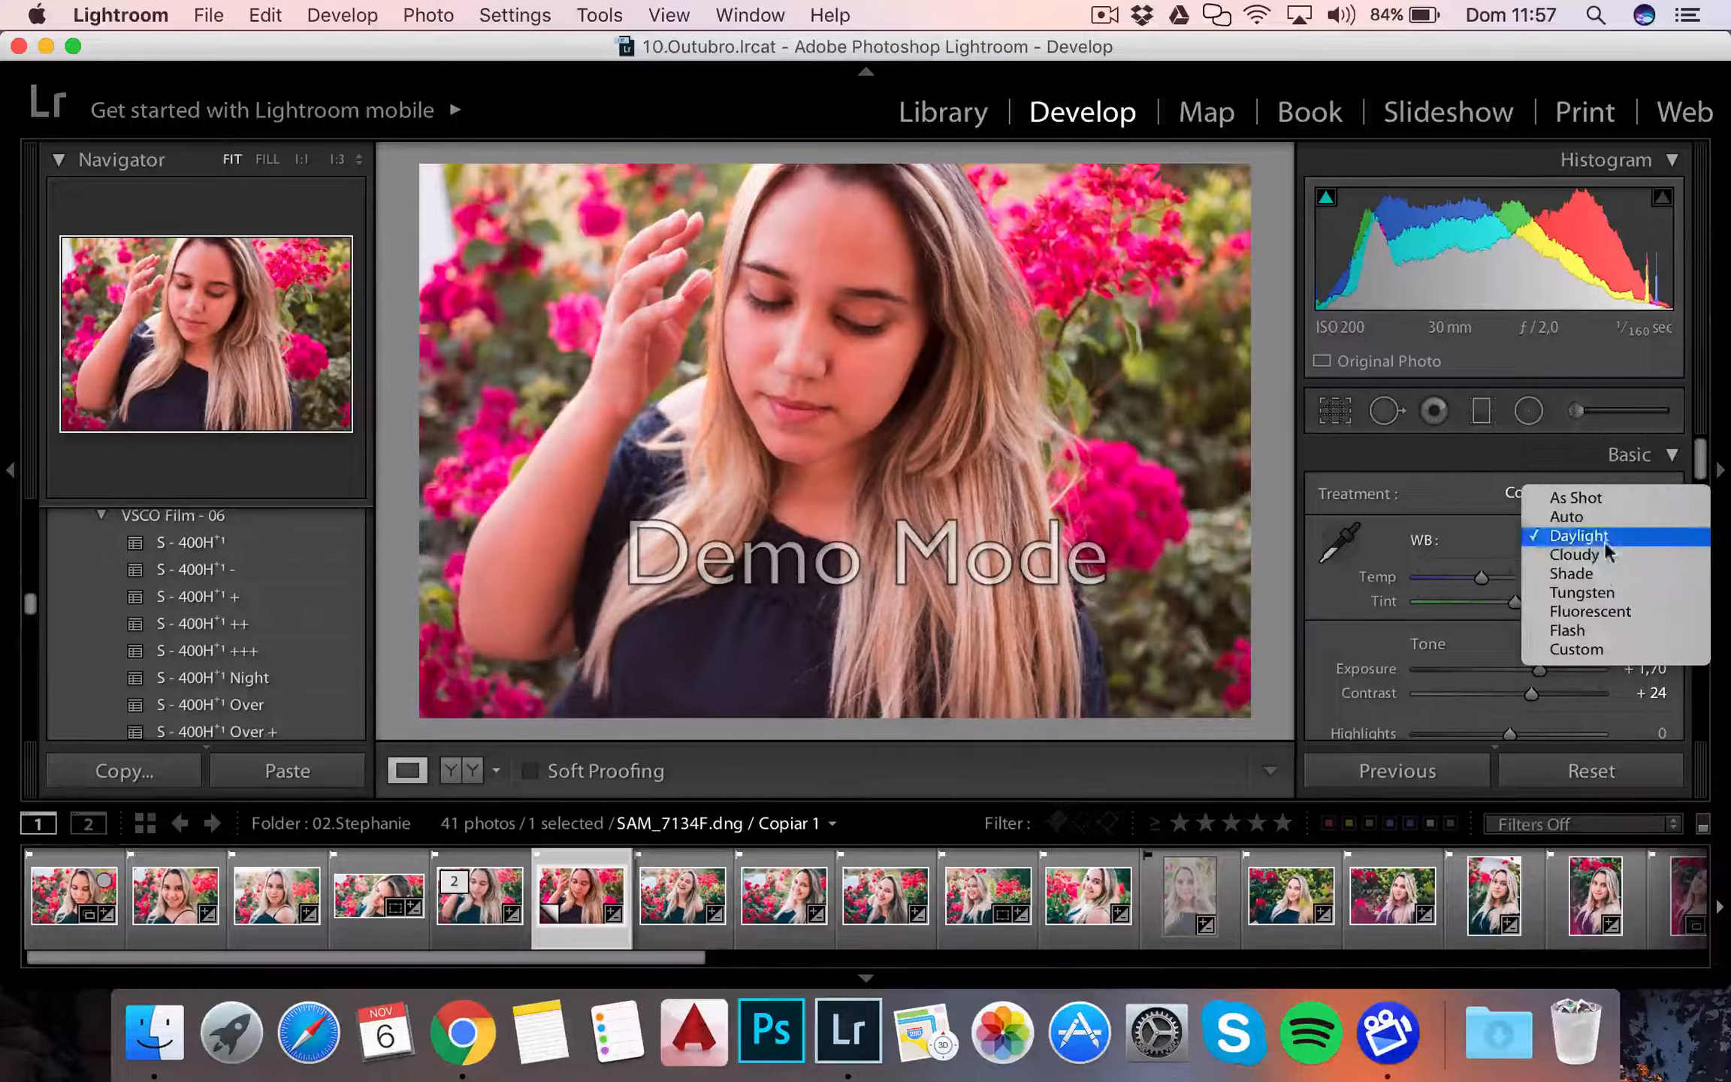
pyautogui.click(1604, 631)
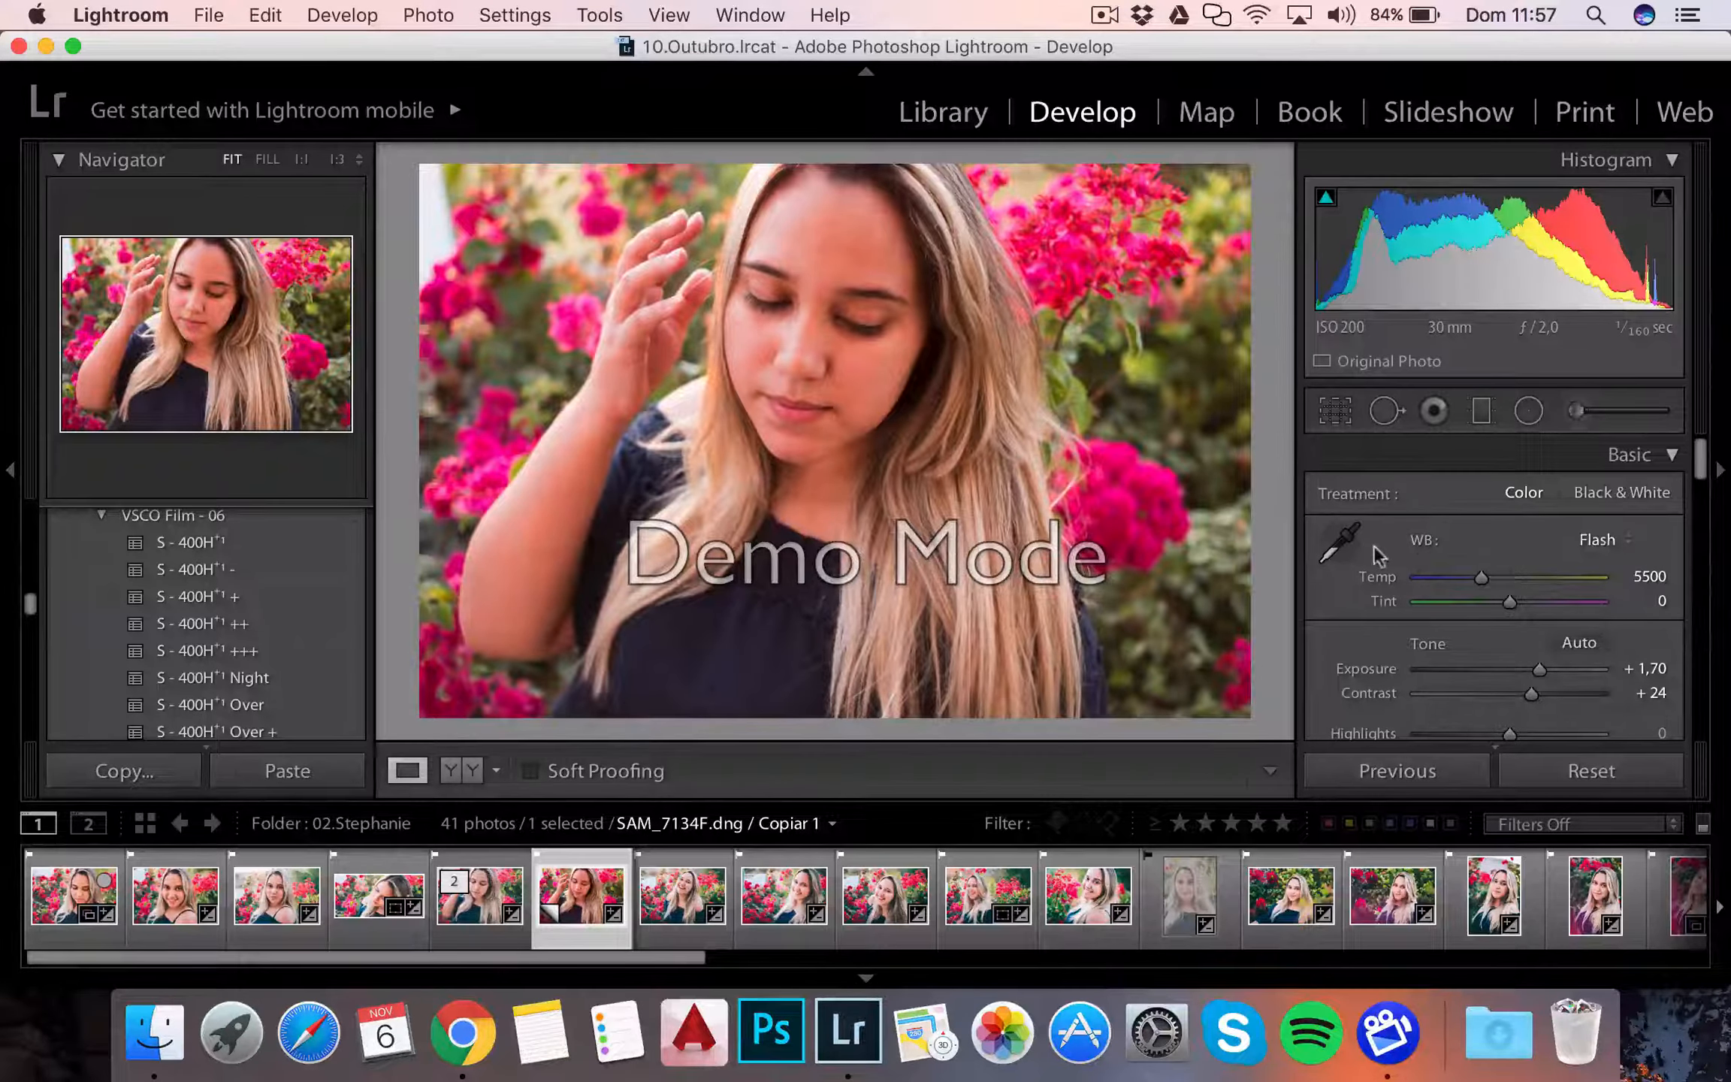
# Step: Sample the light hair beside the shoulder again as the neutral target for a custom white balance
pyautogui.click(1341, 544)
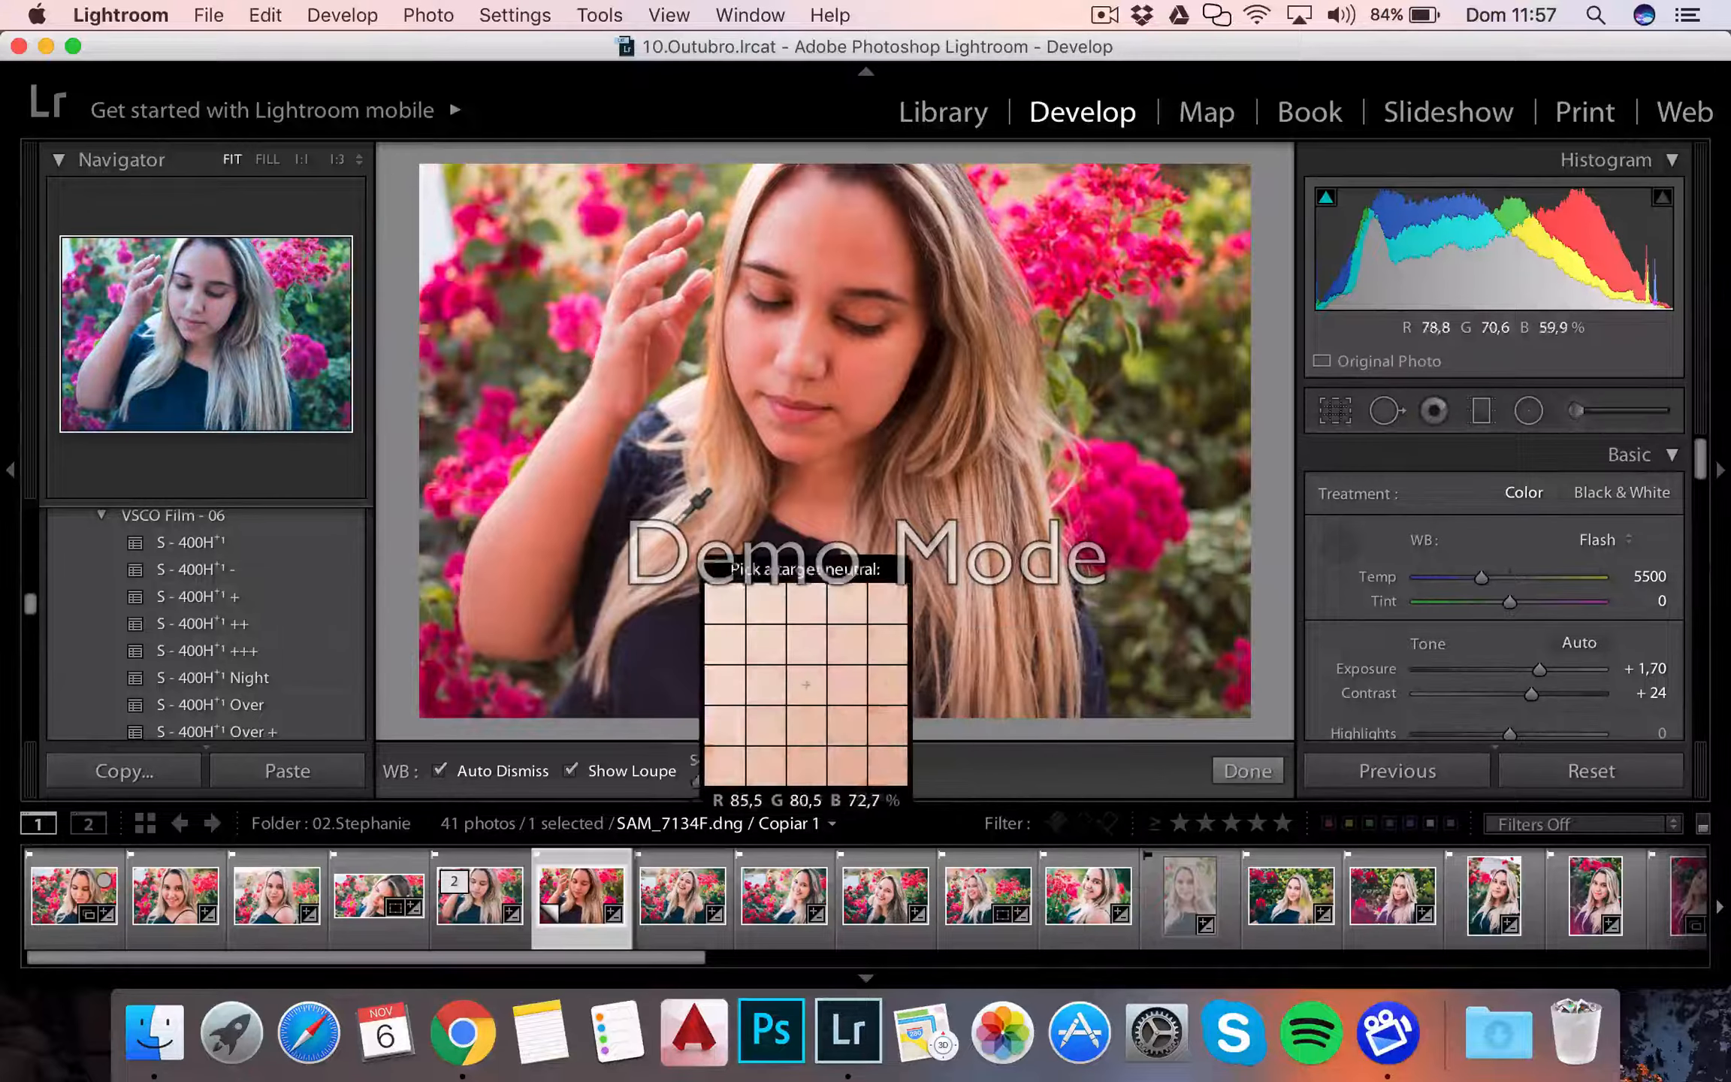
pyautogui.click(663, 526)
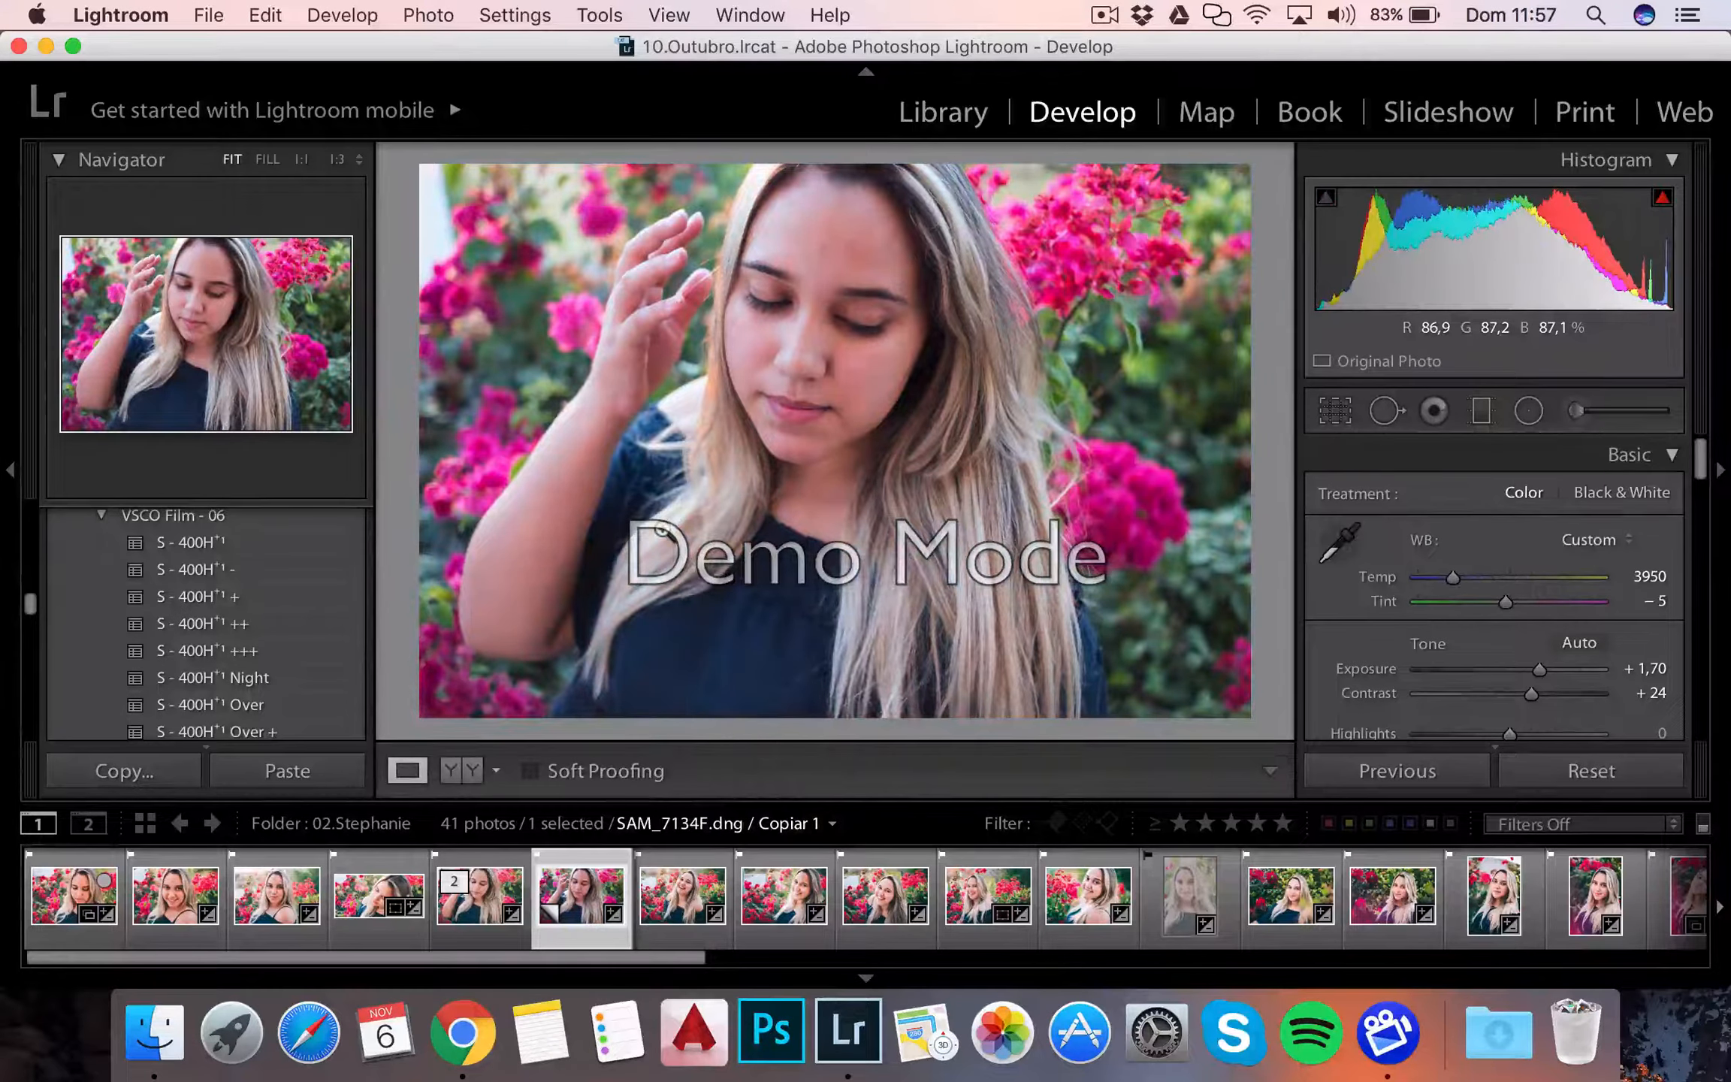
pyautogui.scroll(-3, 1532, 568)
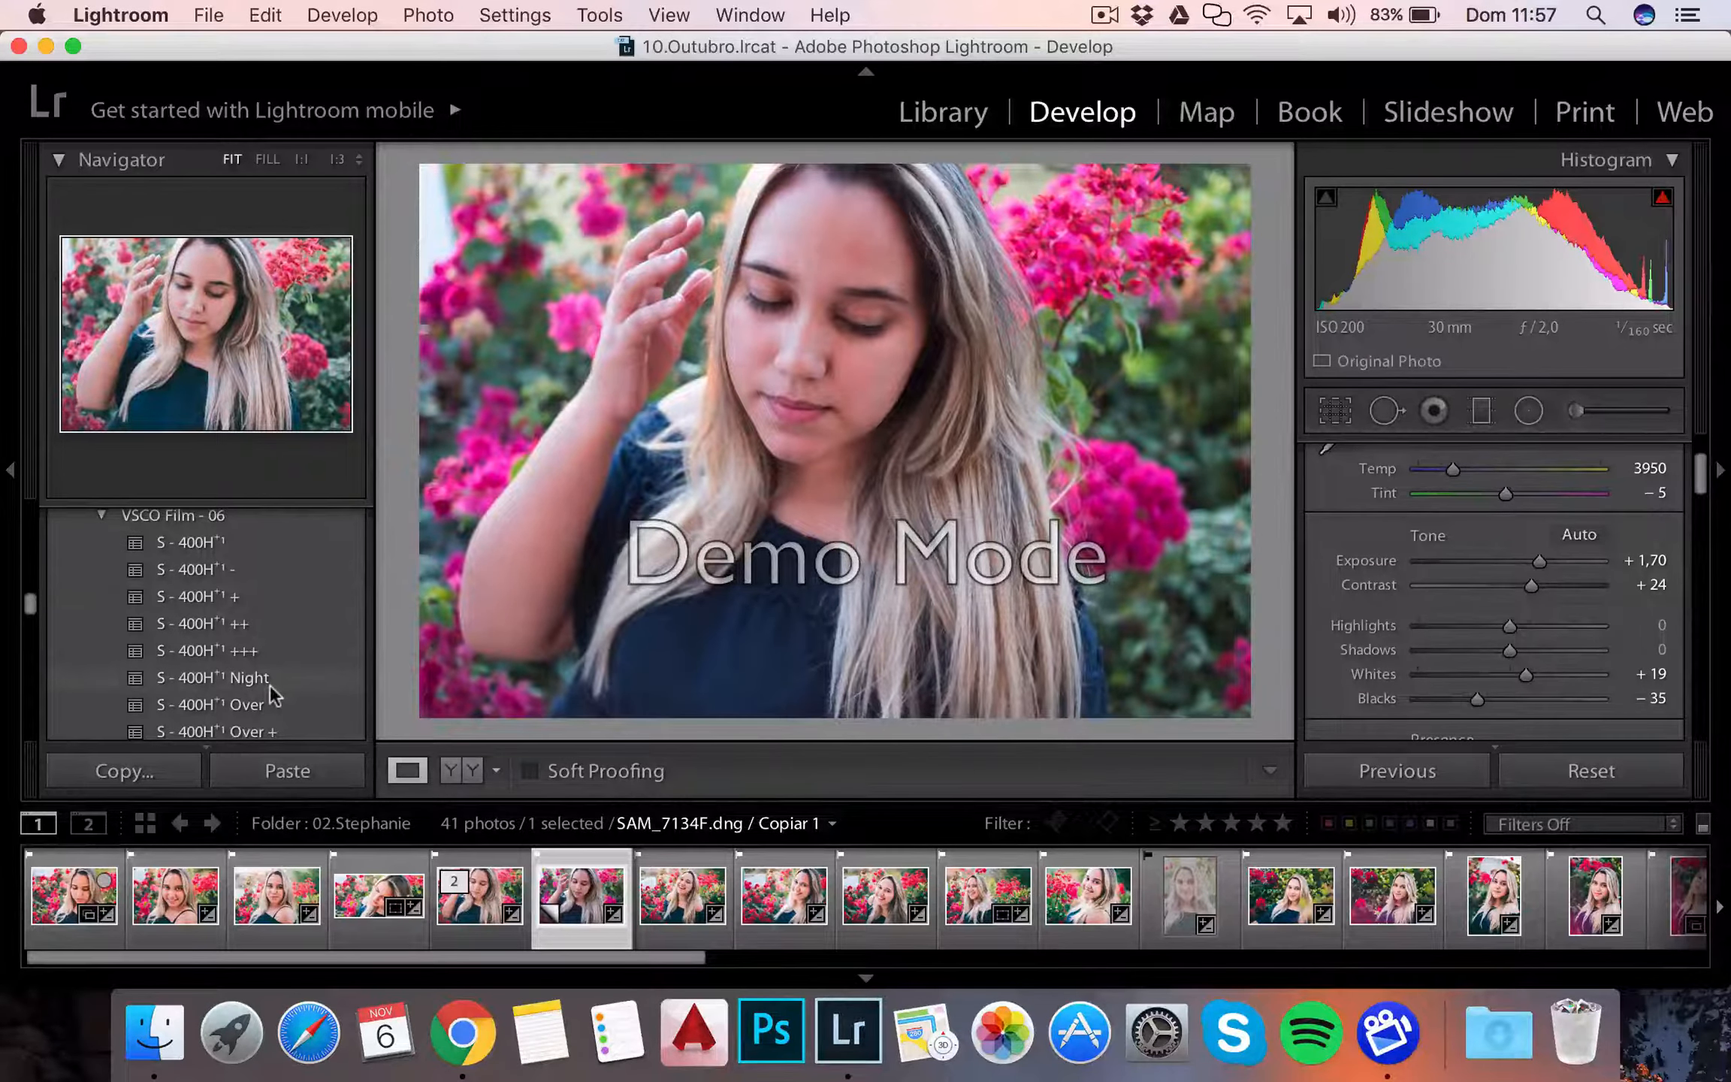
# Step: Try the -, + and ++ variants of the VSCO Film 06 S - 400H preset and apply the base S - 400H preset
pyautogui.click(278, 548)
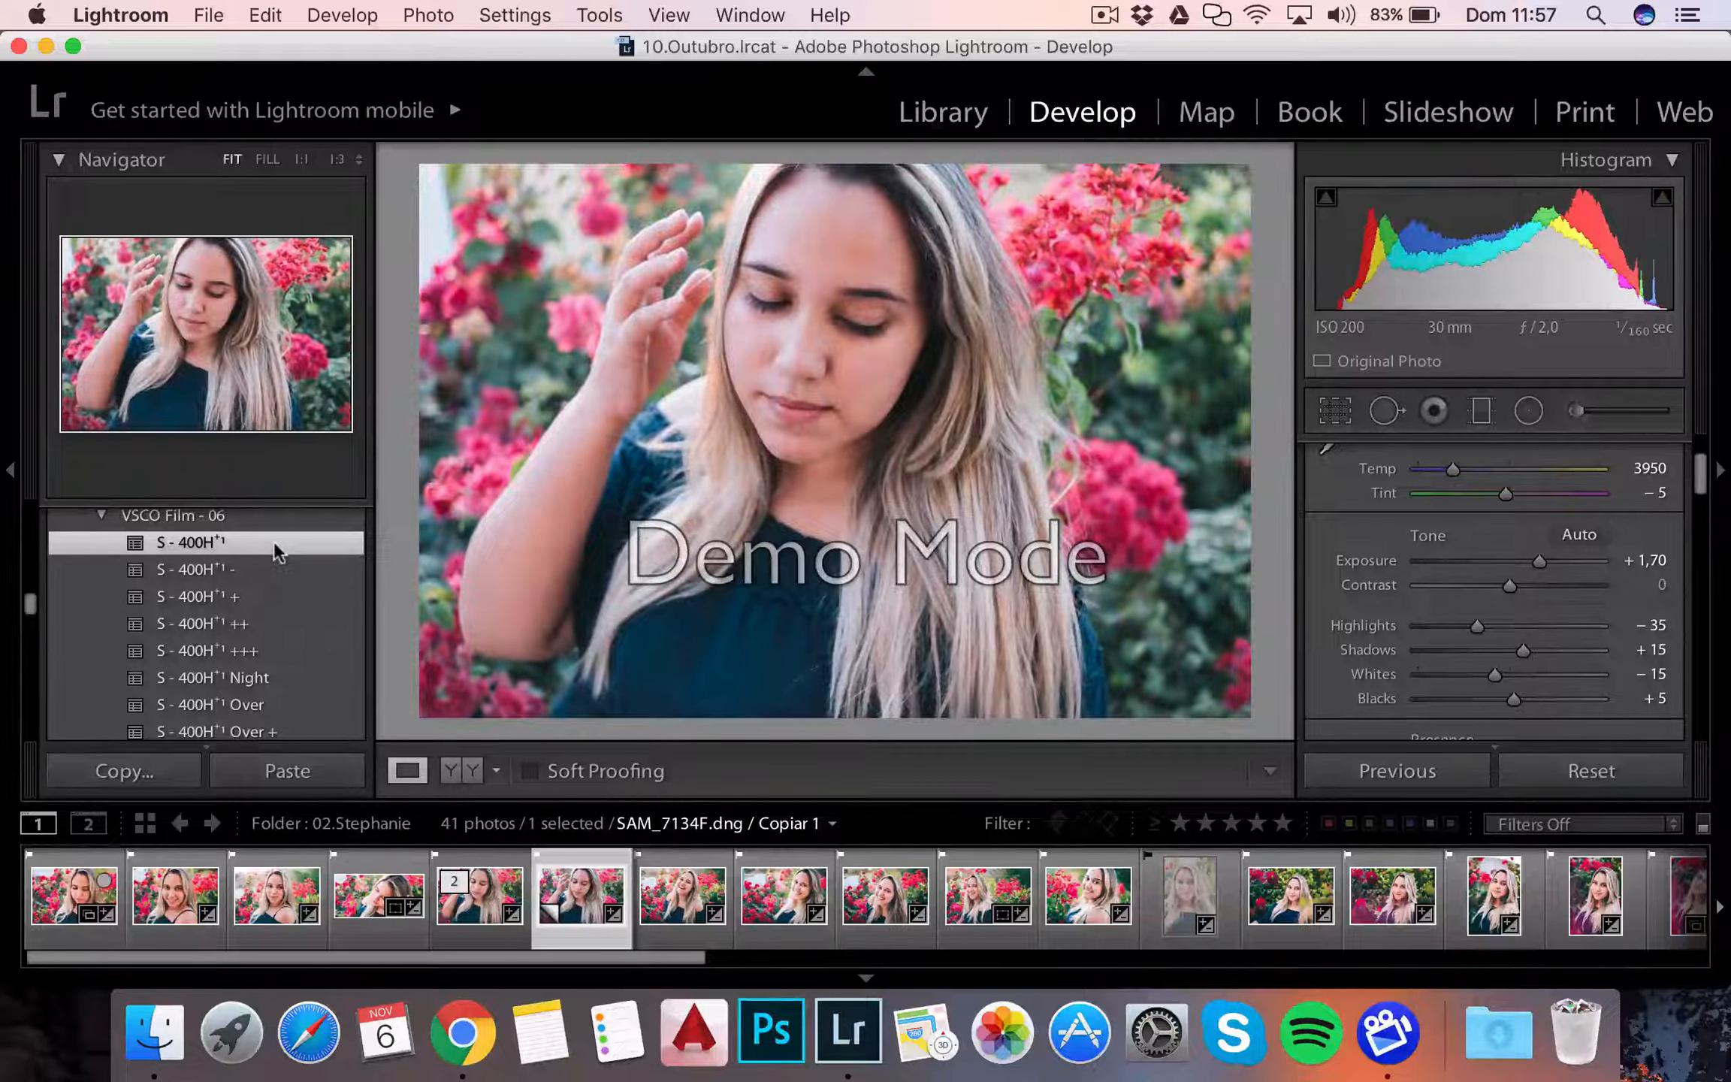
pyautogui.click(275, 571)
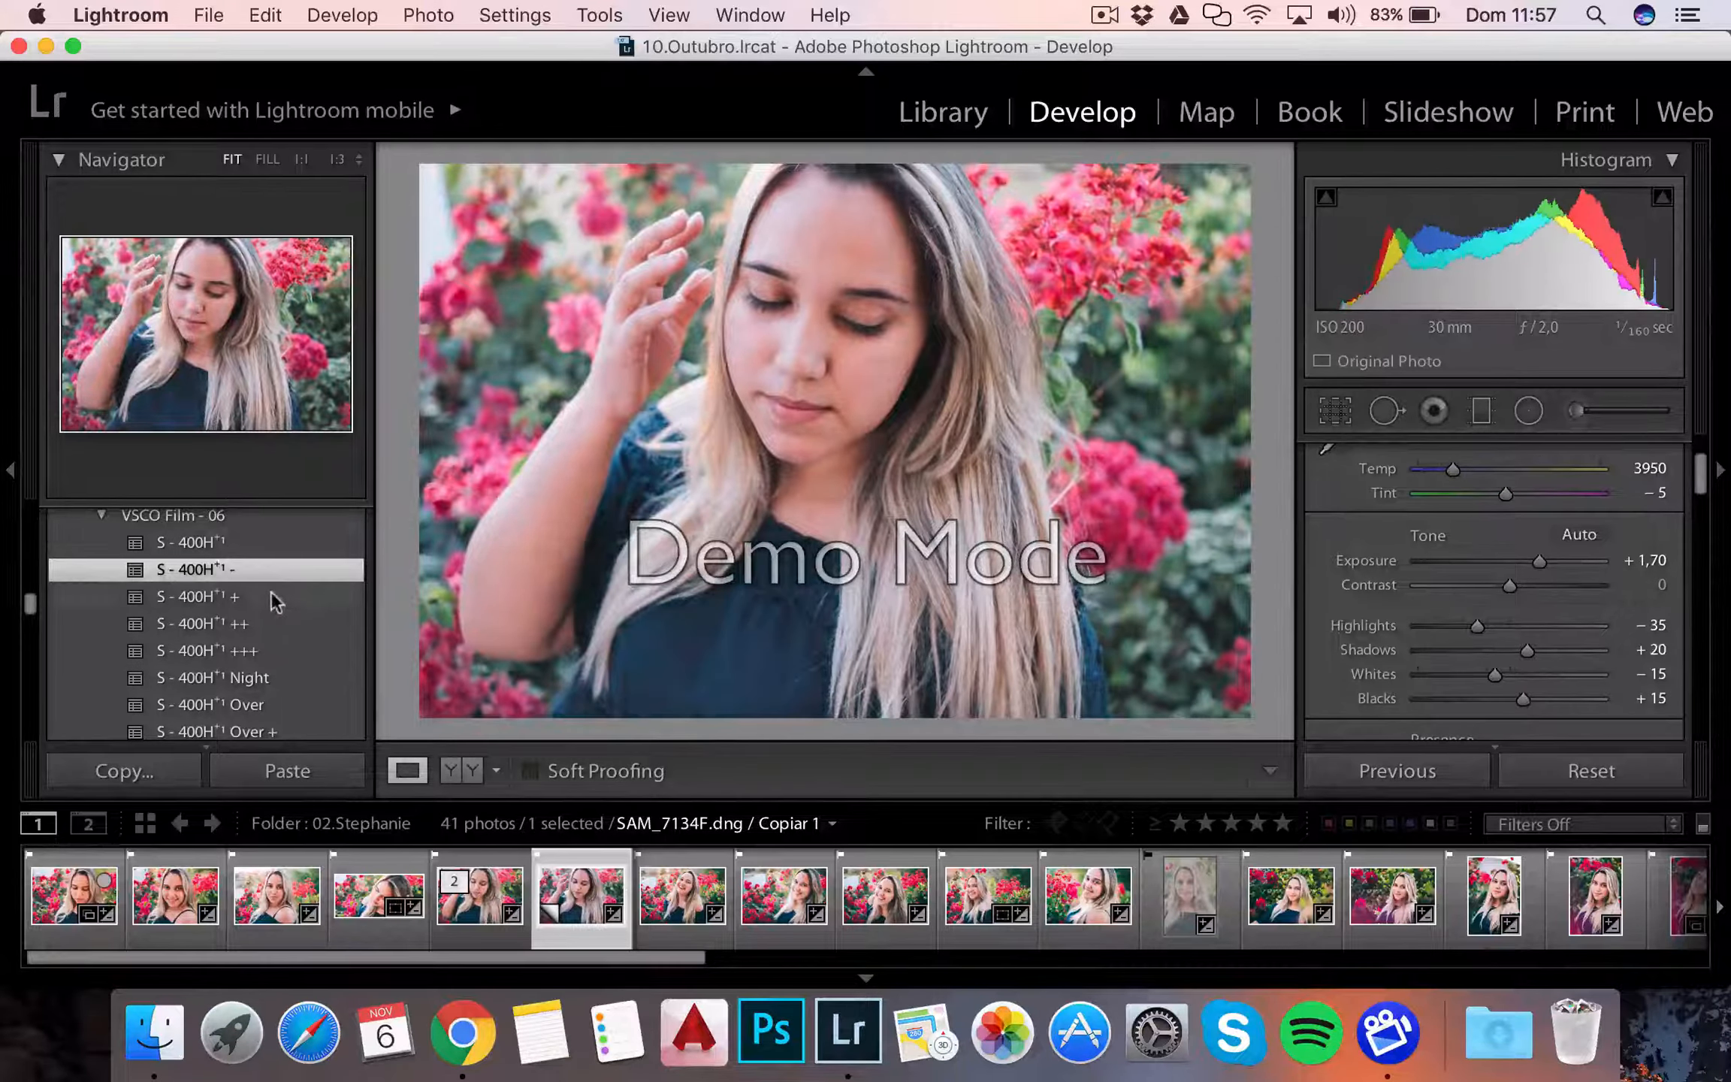
pyautogui.click(275, 599)
pyautogui.click(268, 627)
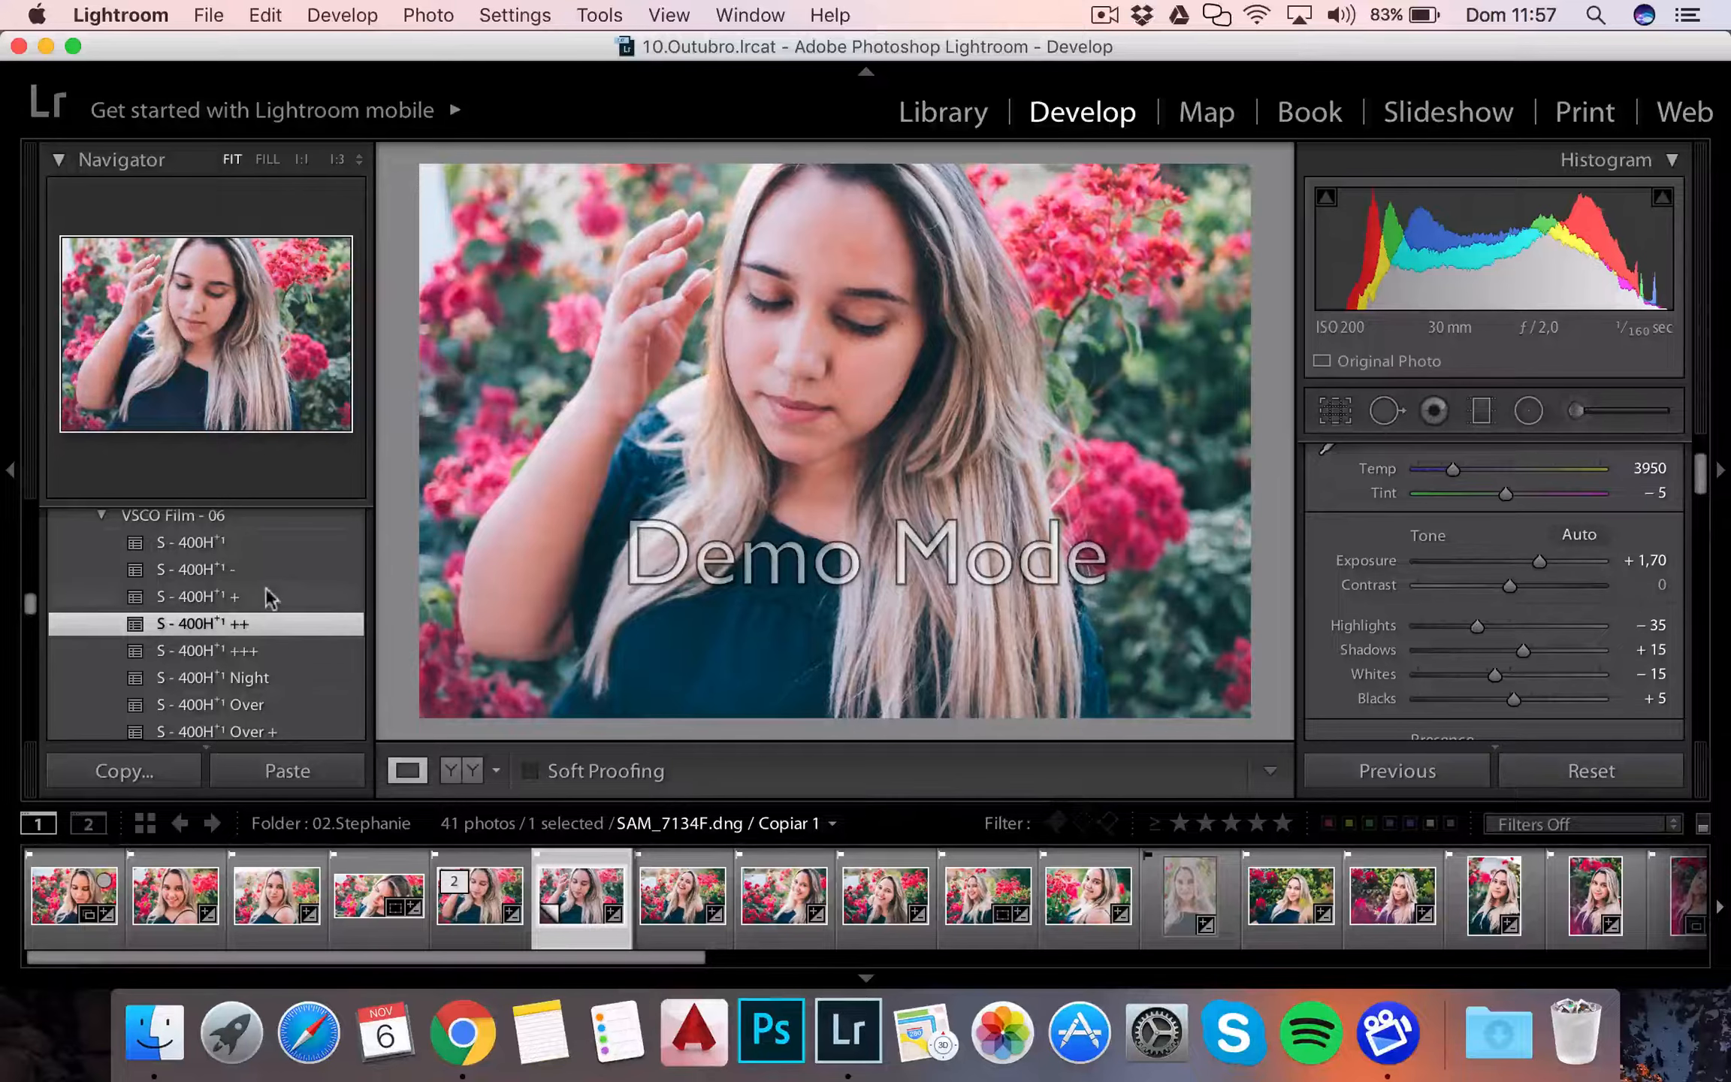
pyautogui.click(274, 548)
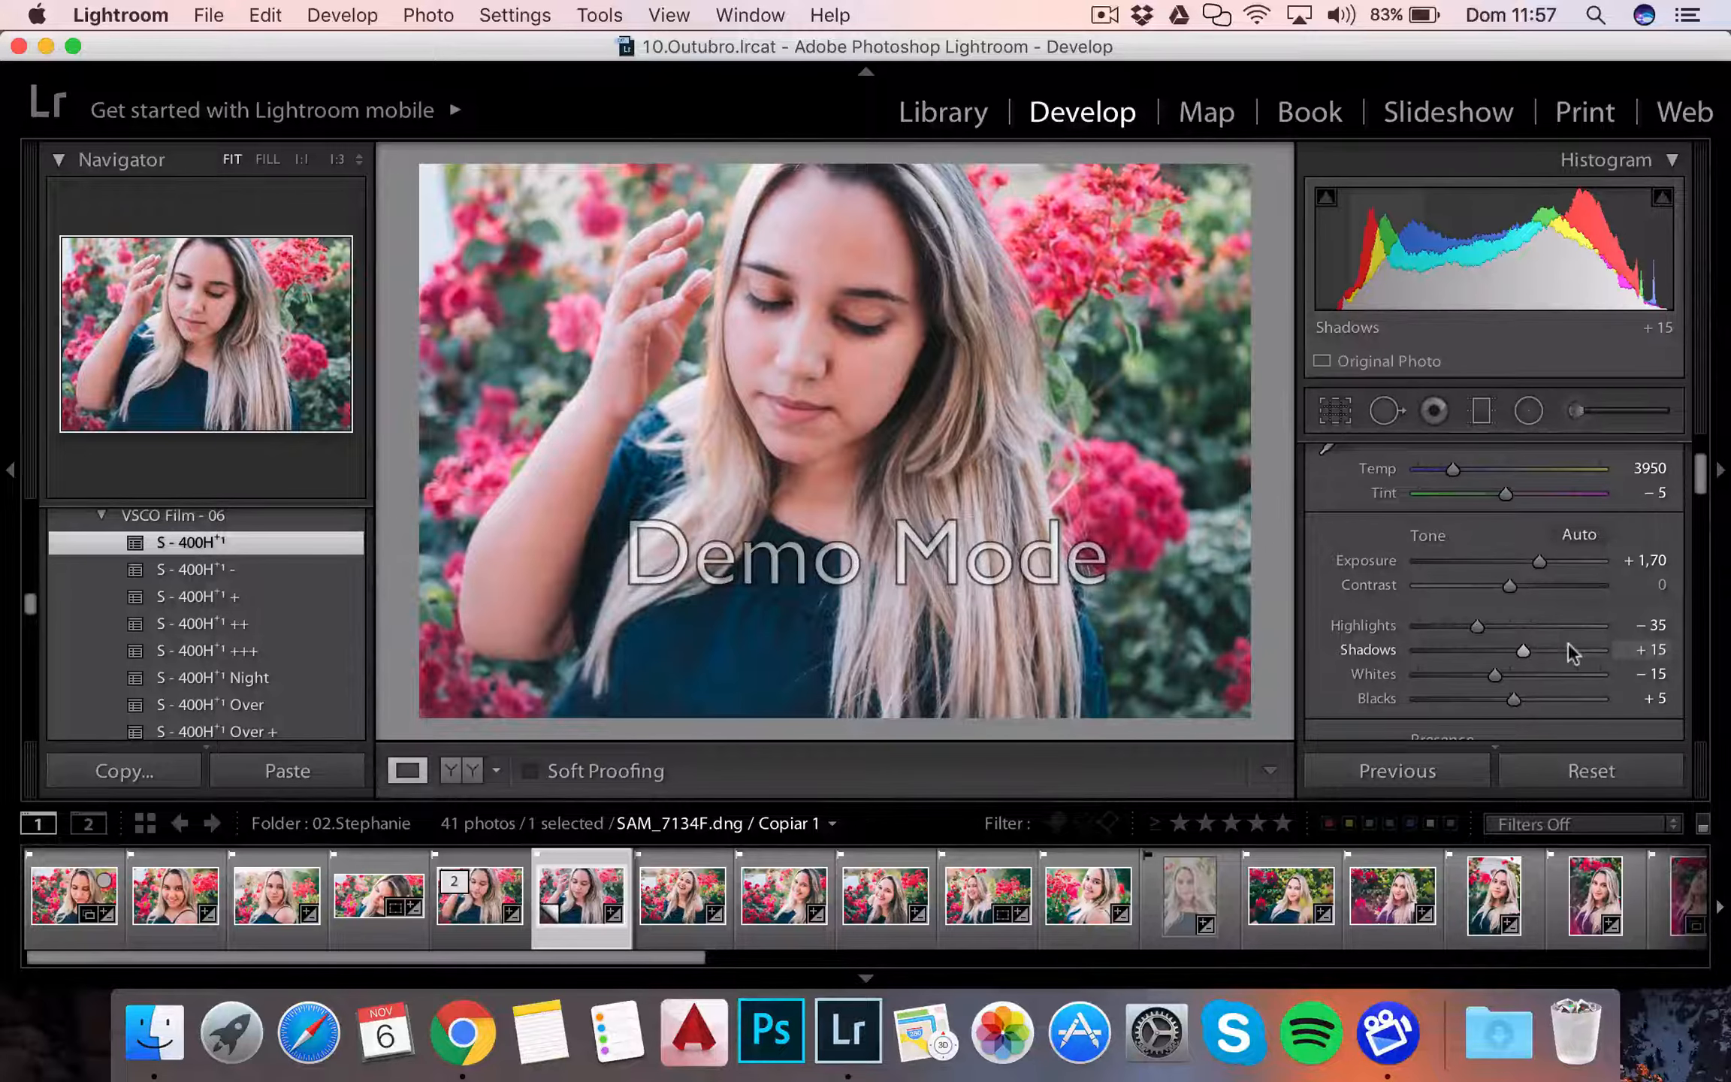
# Step: Set the photo's exposure to +1,55 and its blacks to +17
pyautogui.scroll(3, 1573, 651)
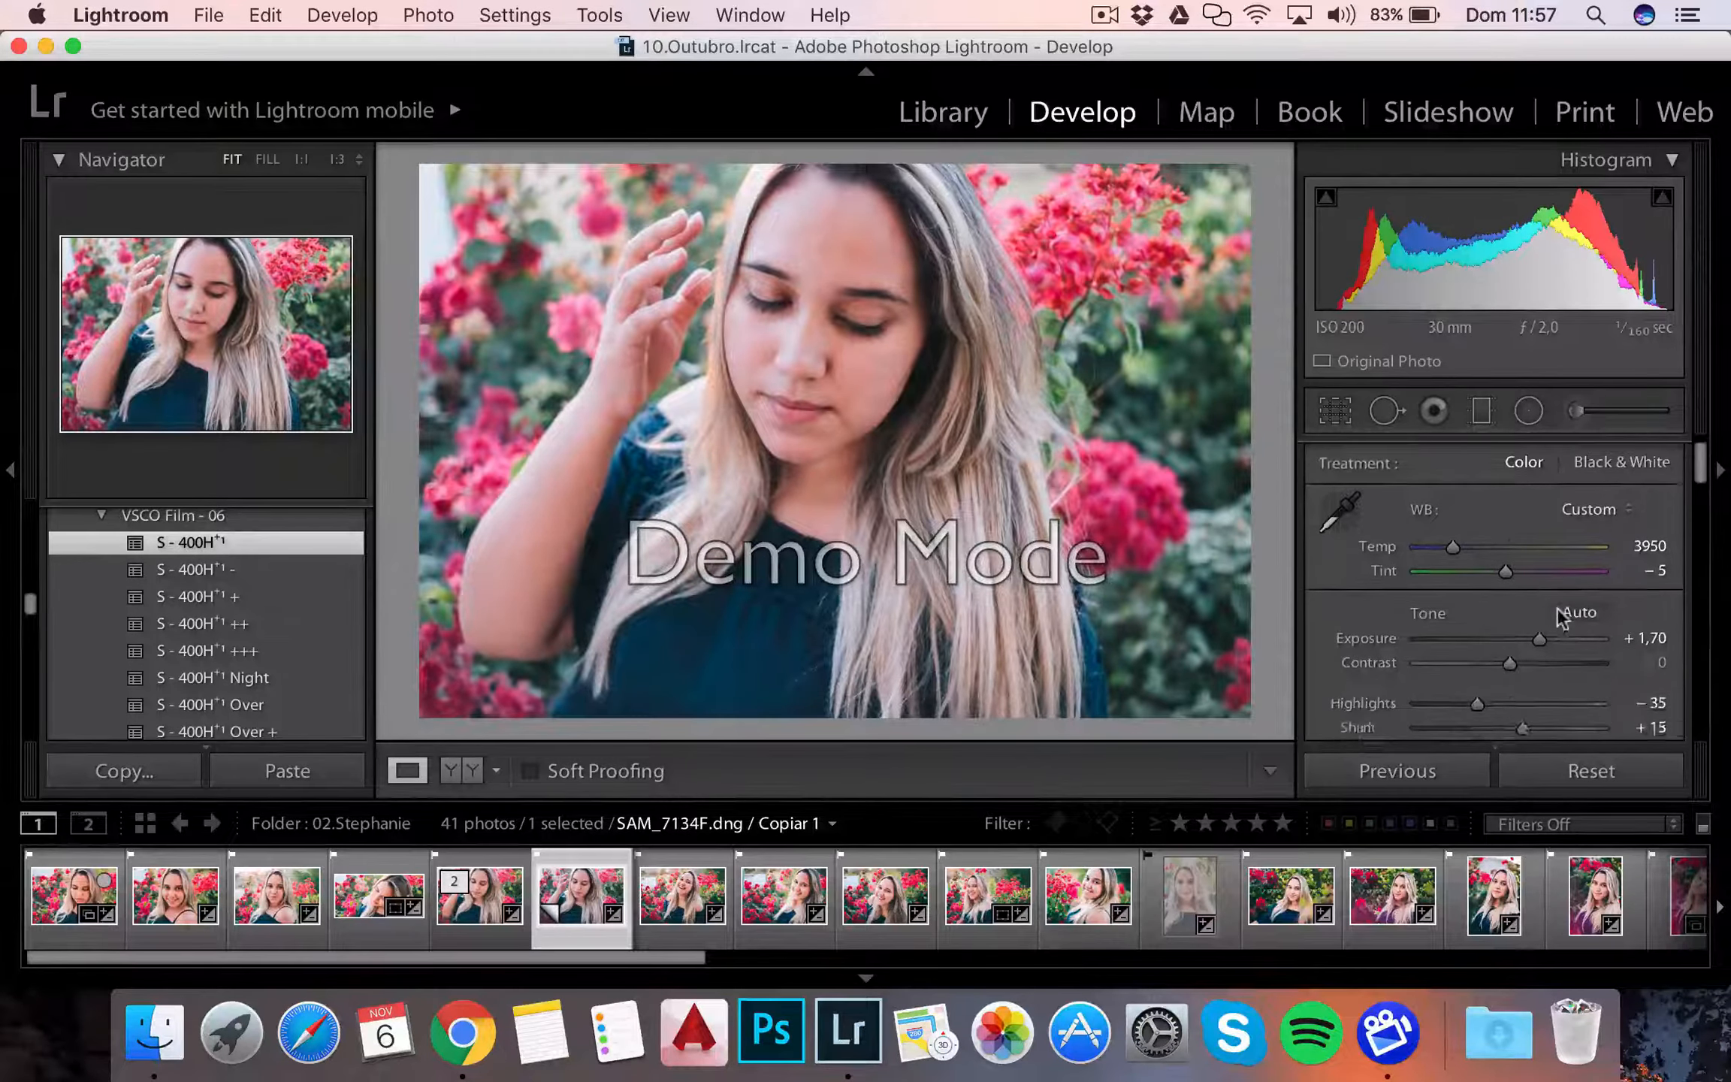
pyautogui.scroll(-3, 1570, 643)
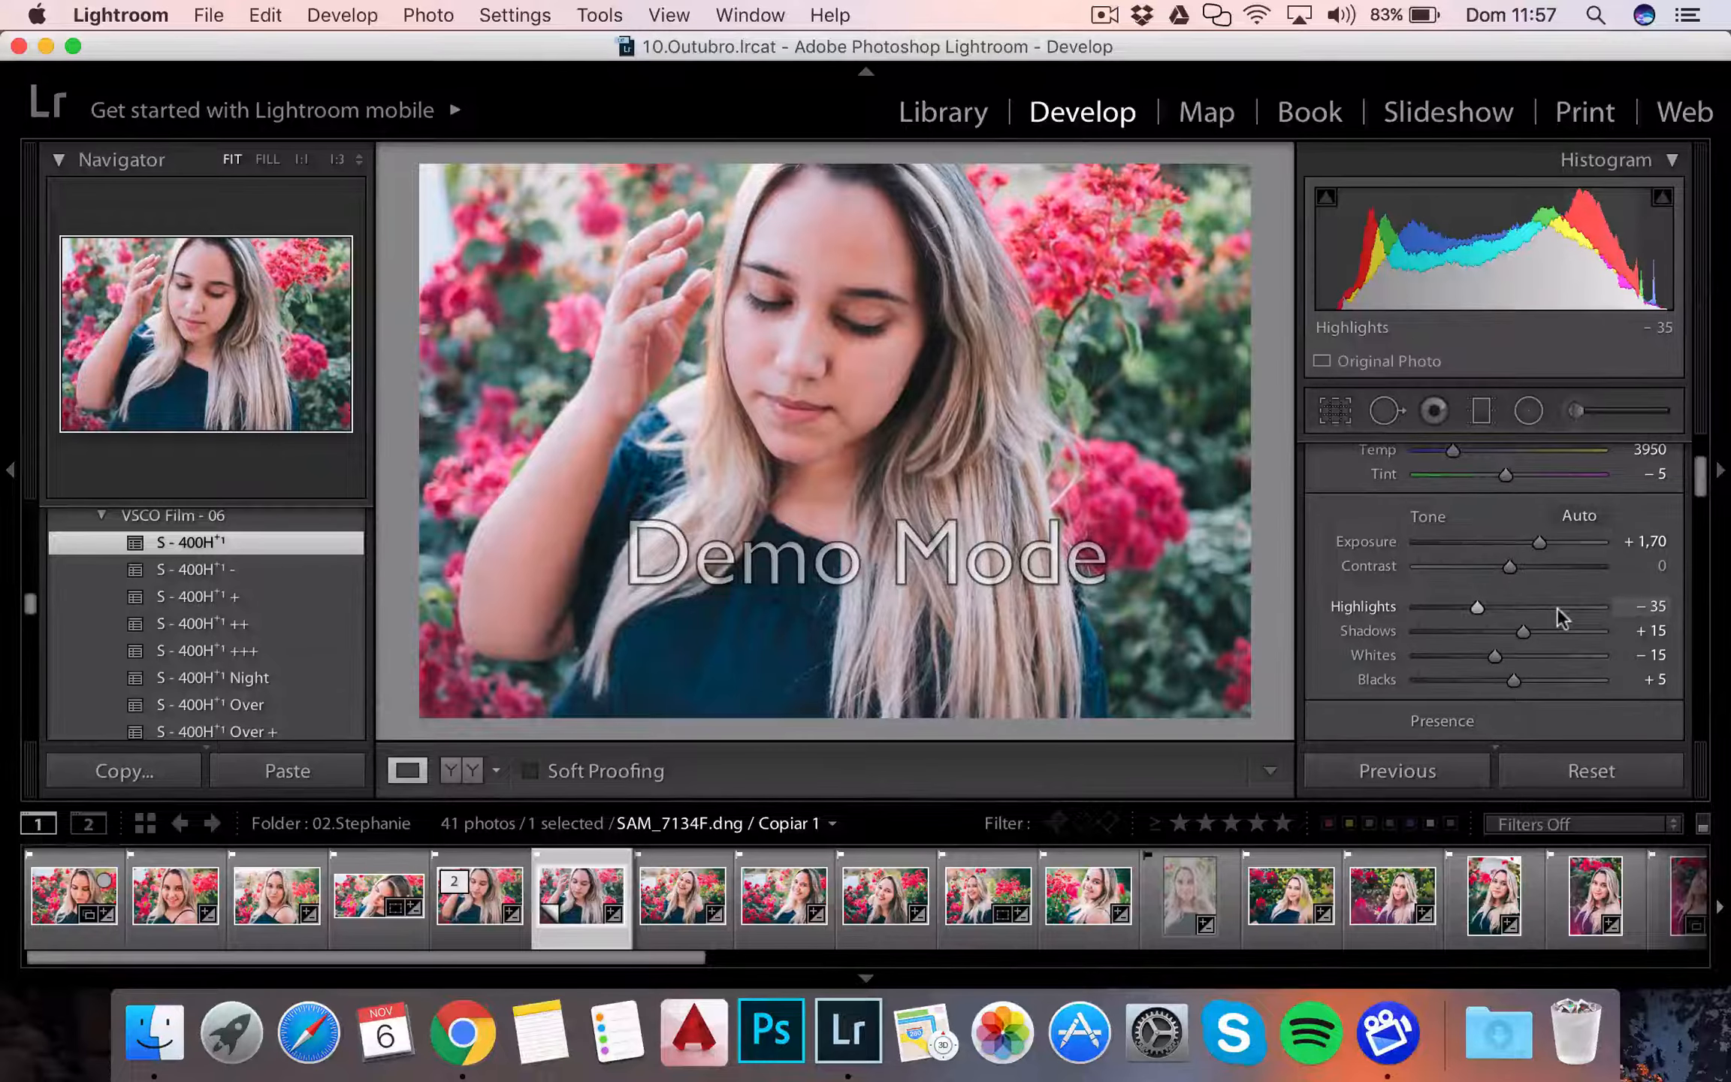
pyautogui.scroll(1, 1557, 608)
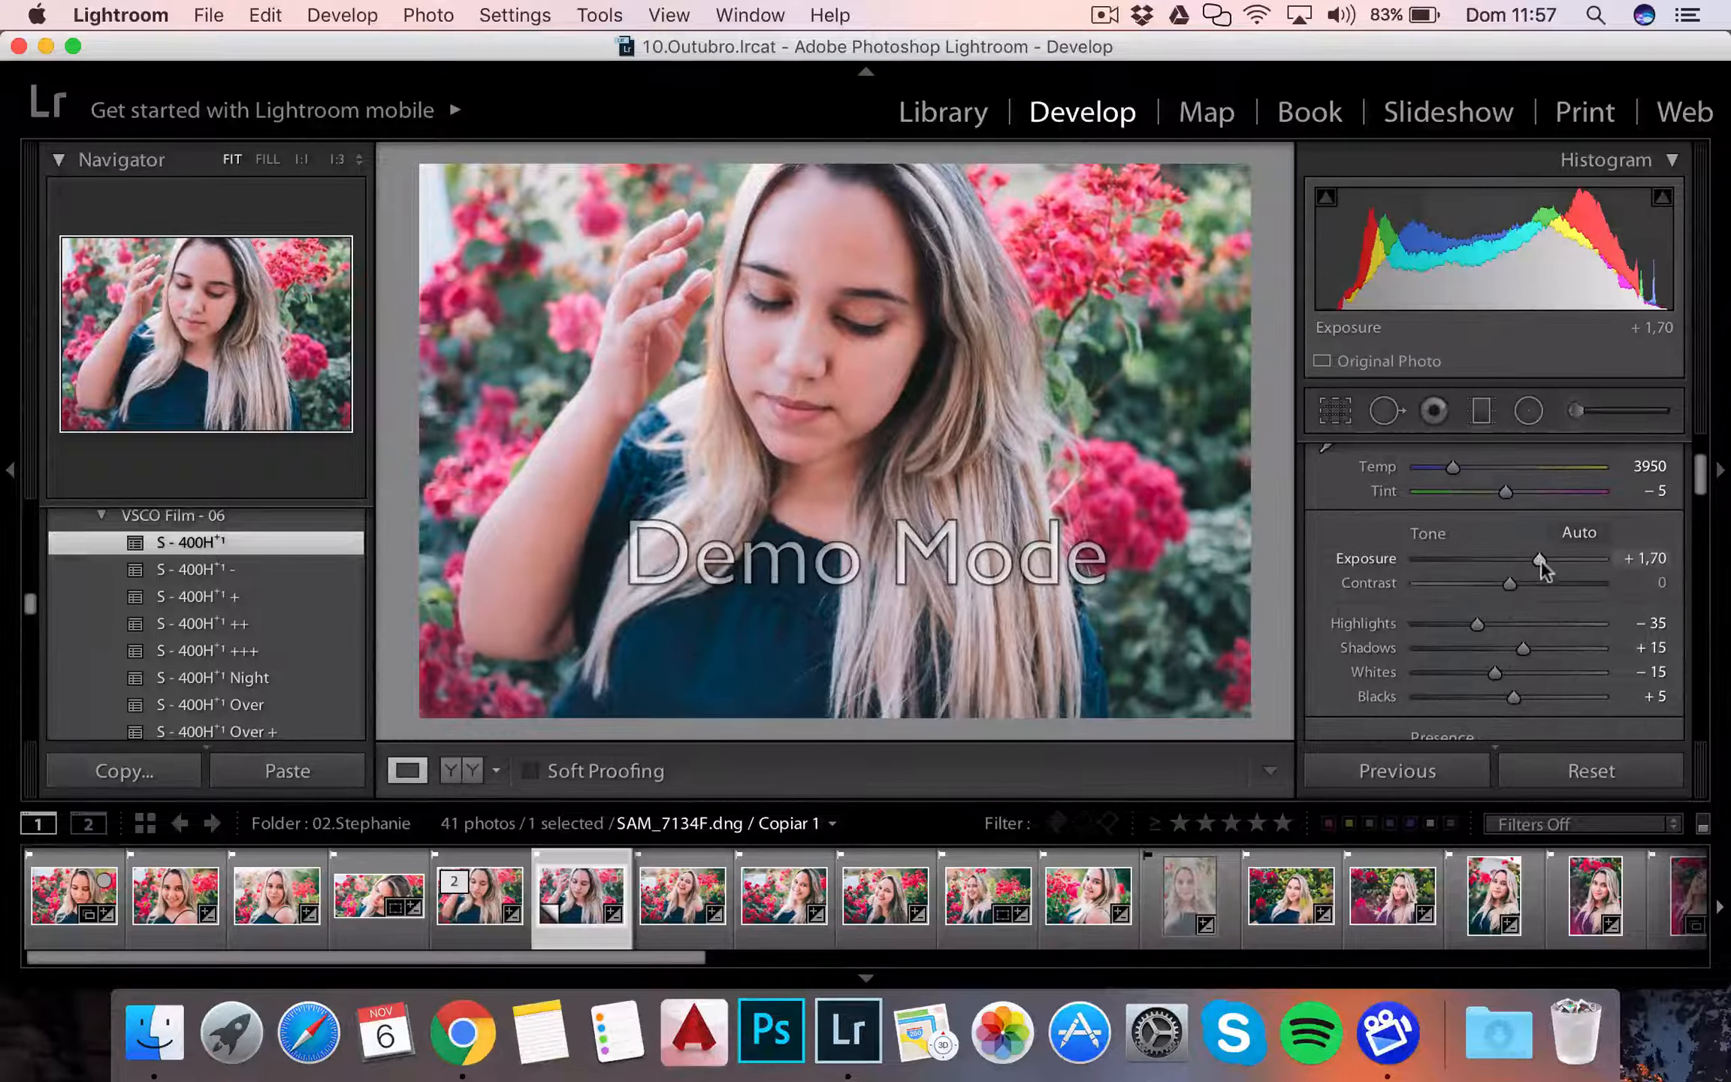
pyautogui.moveTo(1538, 557); pyautogui.dragTo(1535, 558)
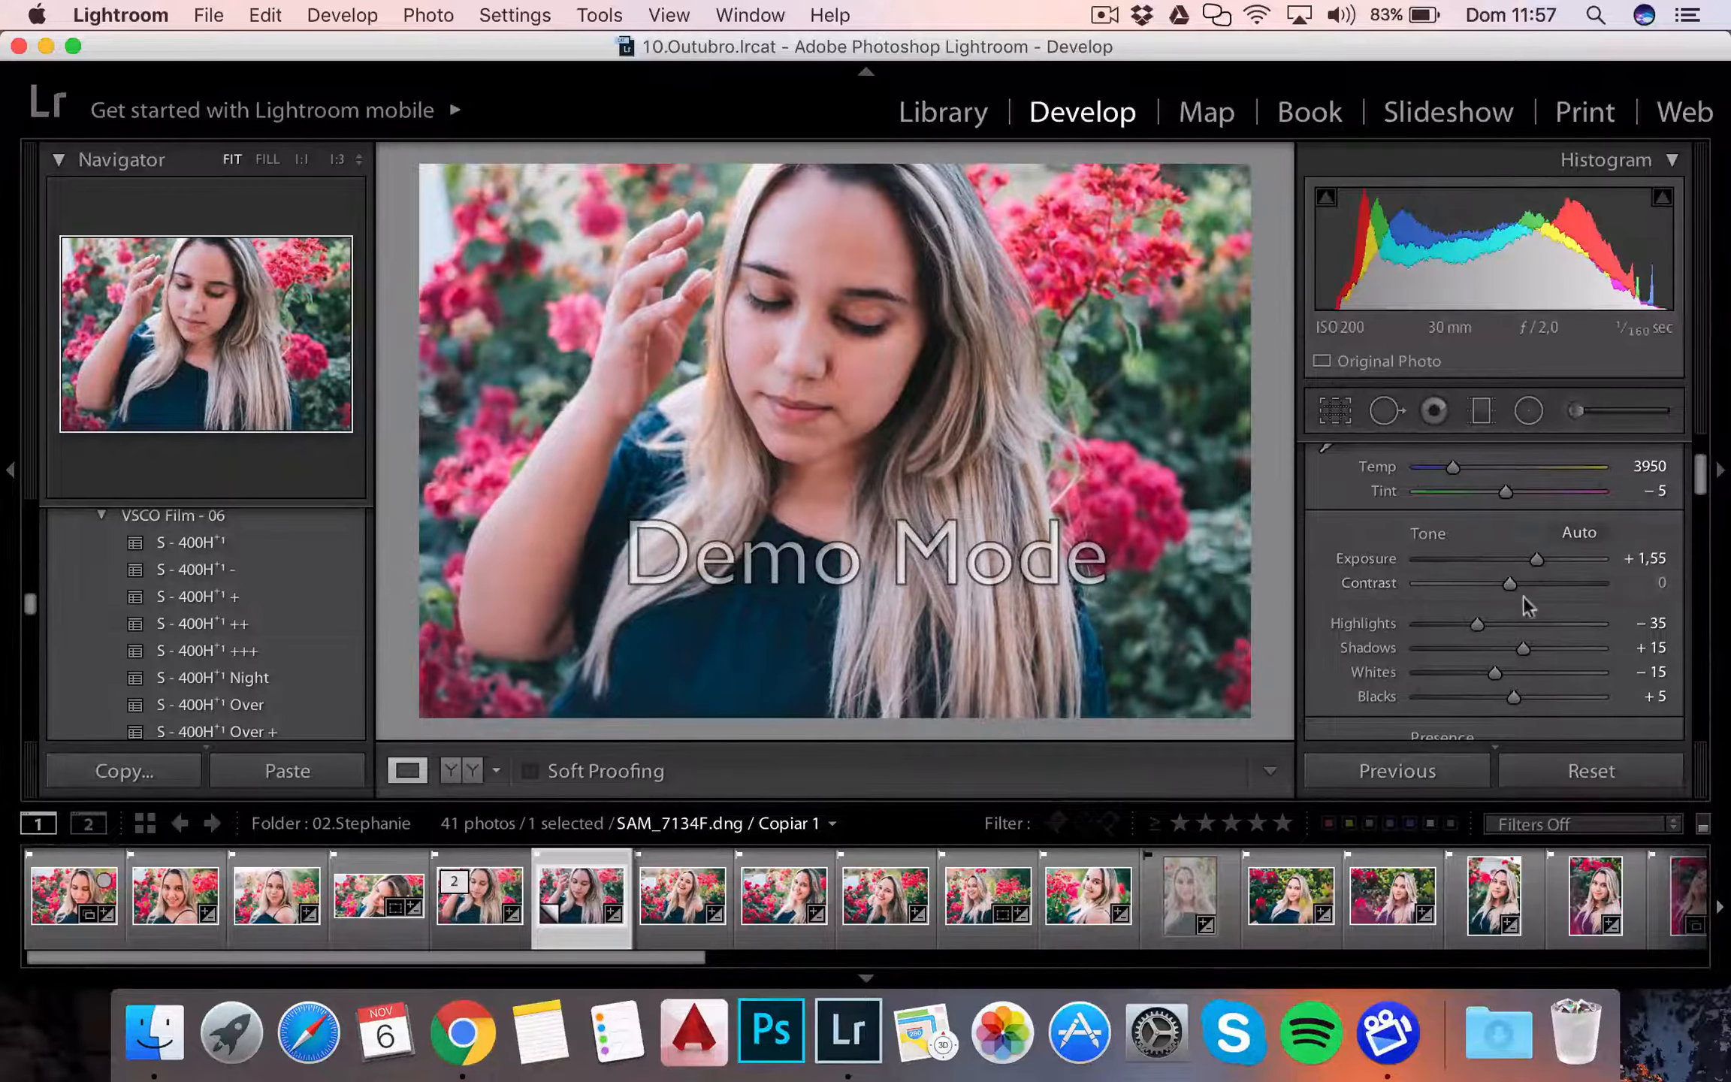
pyautogui.scroll(-1, 1514, 624)
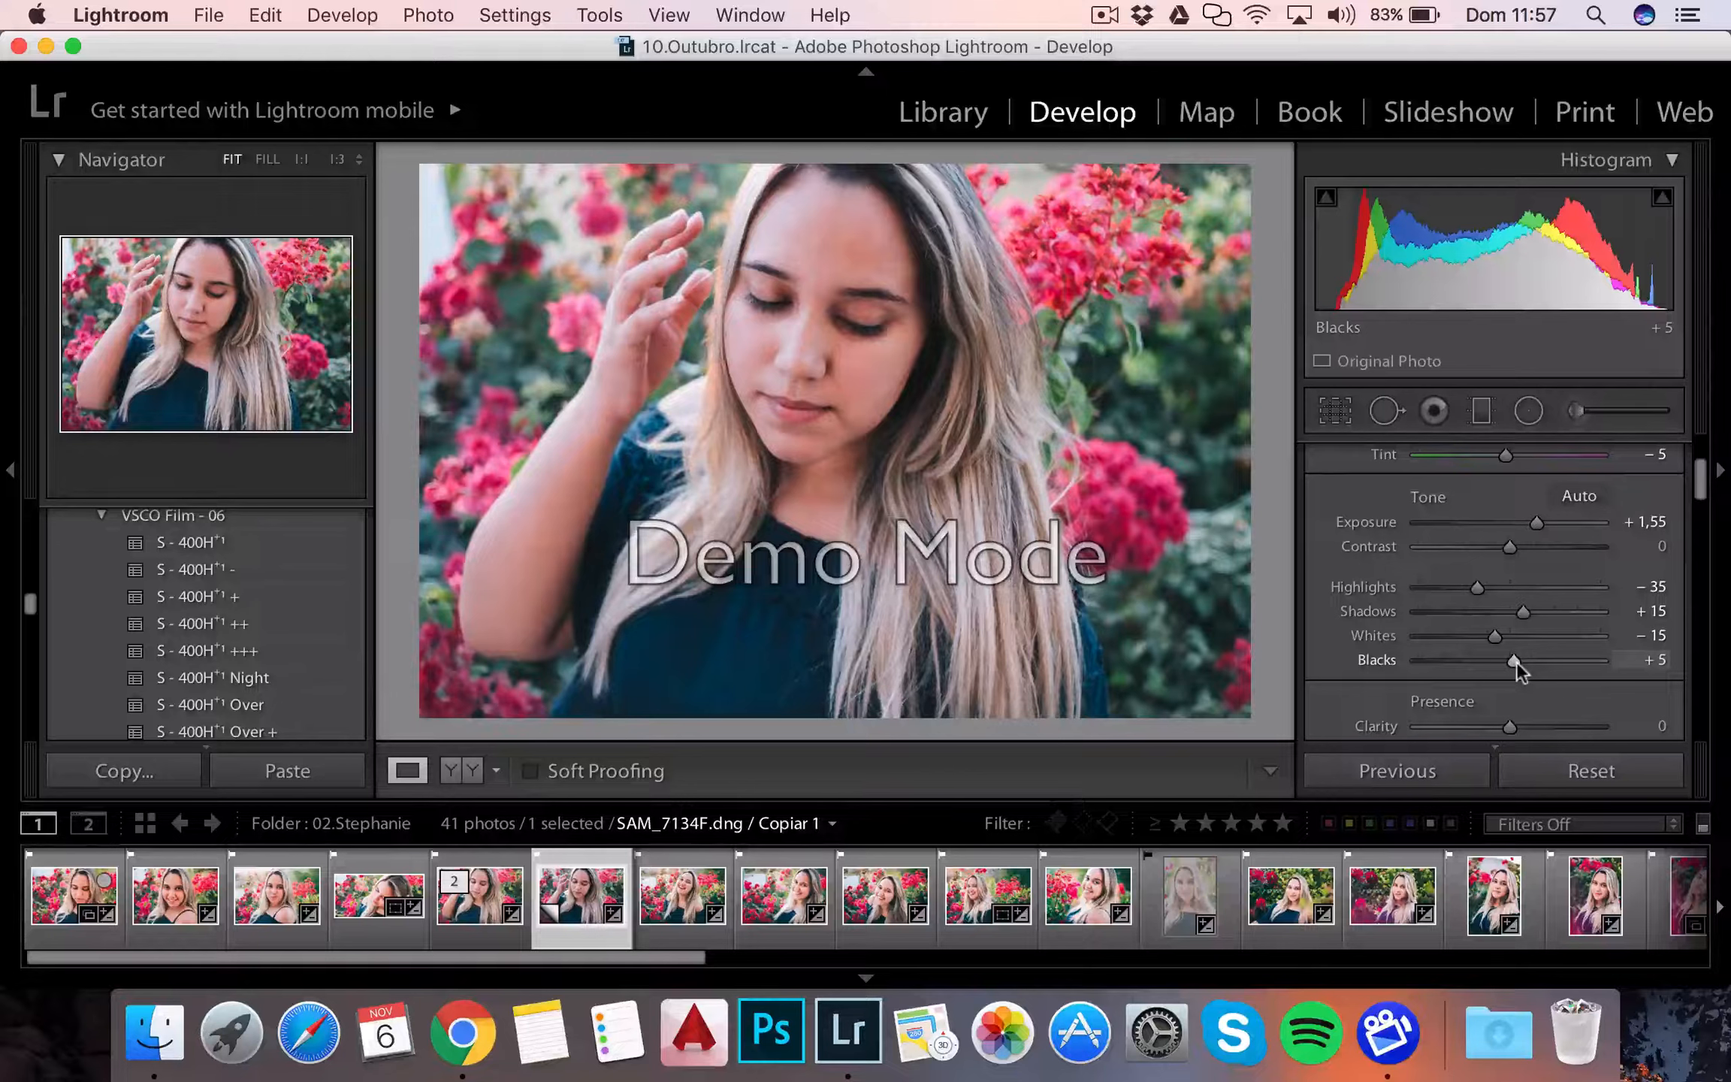
pyautogui.moveTo(1516, 661); pyautogui.dragTo(1522, 660)
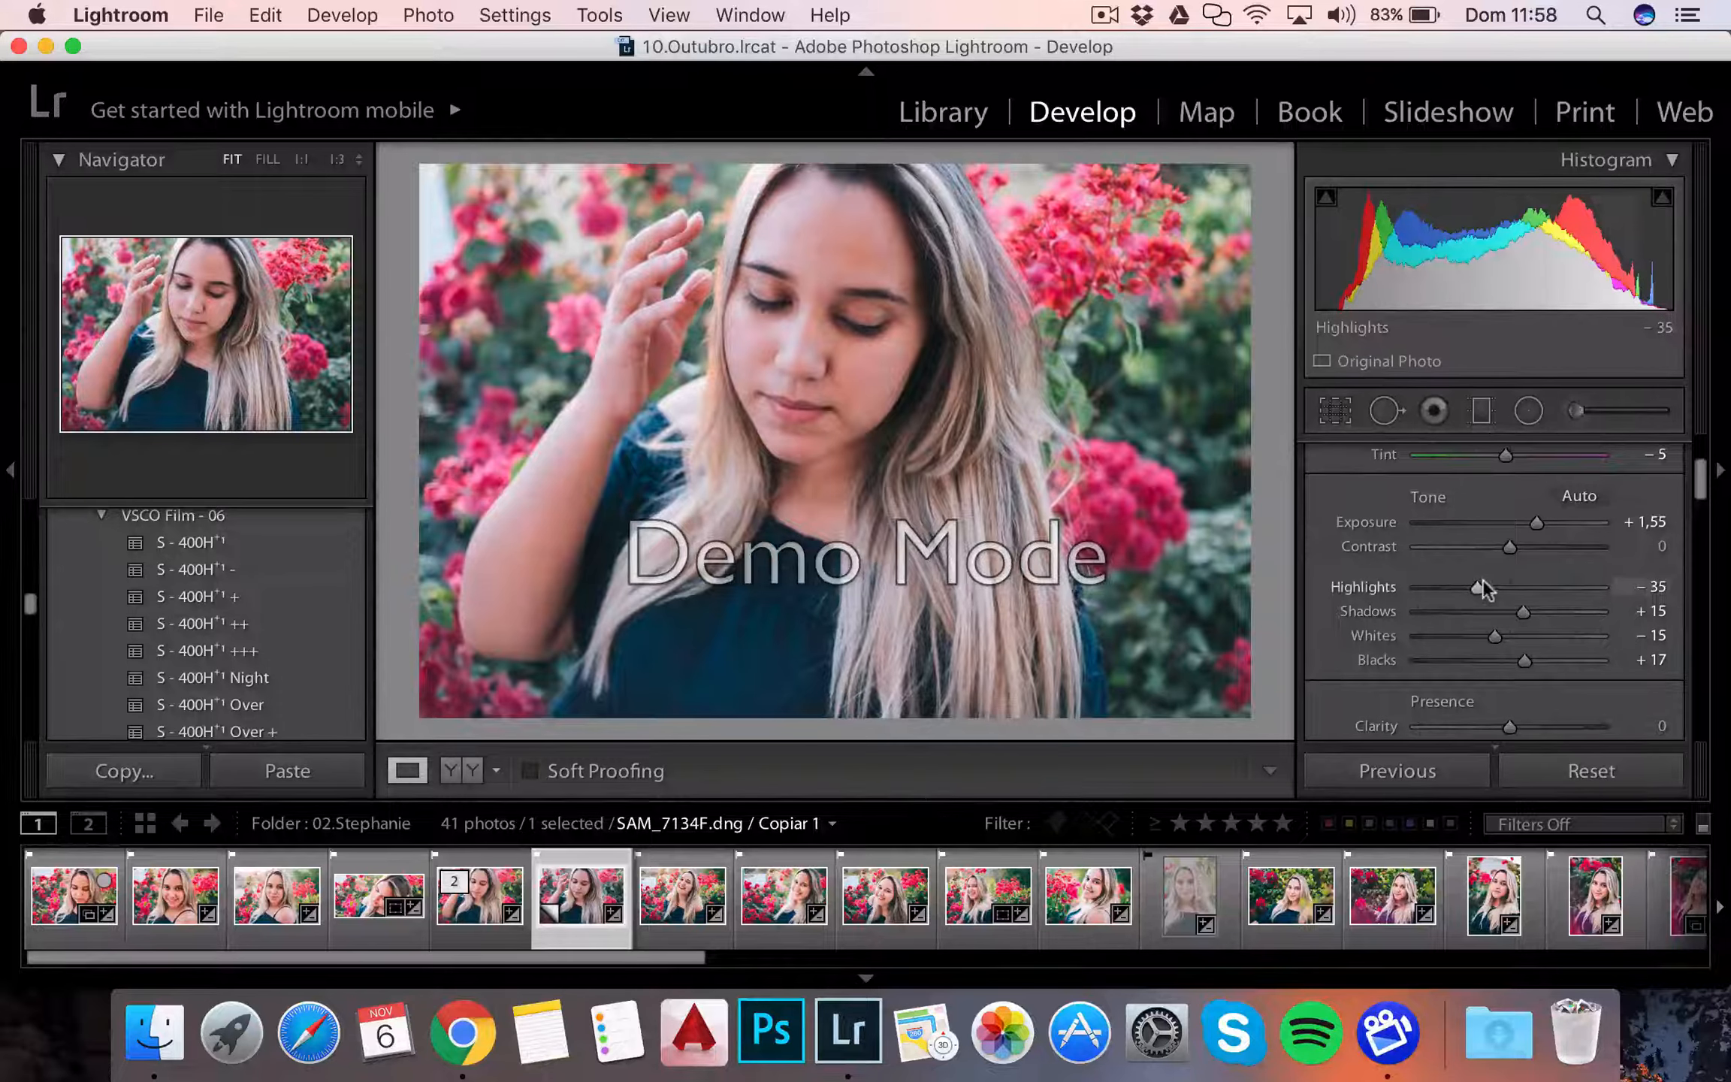
# Step: Lower the highlights to -42 and raise the contrast to +15
pyautogui.moveTo(1469, 584); pyautogui.dragTo(1466, 585)
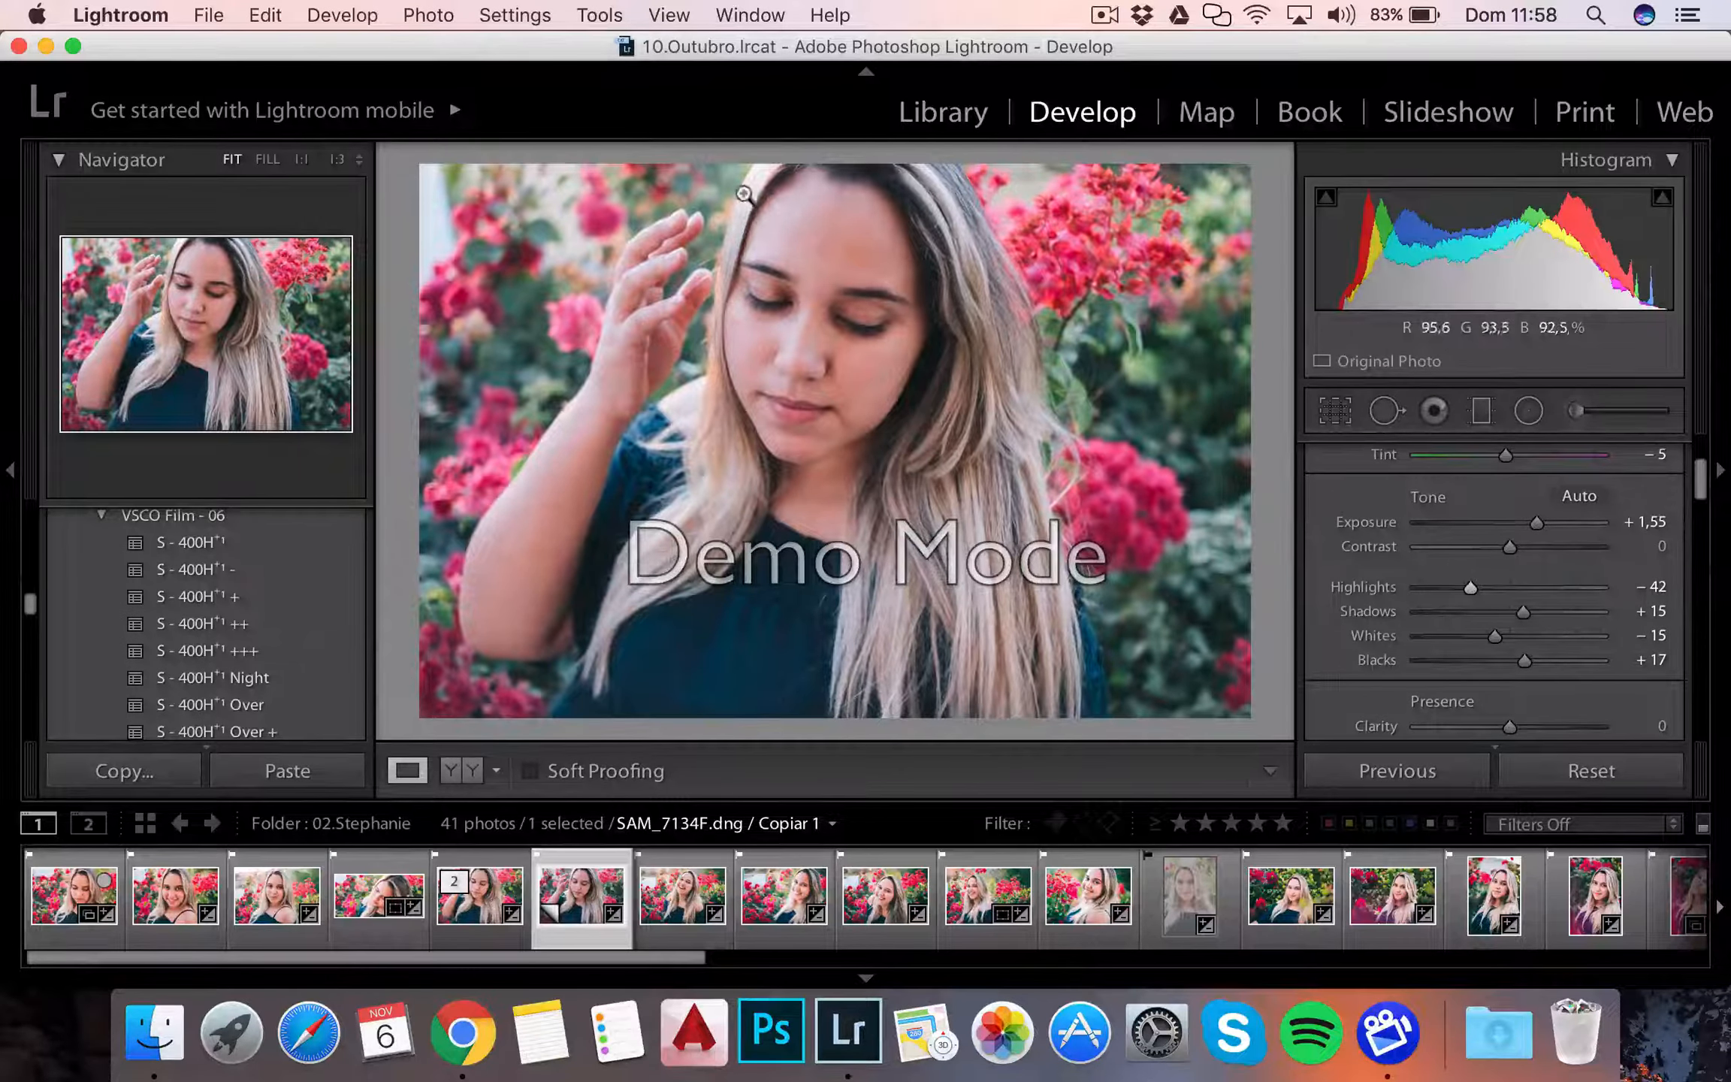
pyautogui.moveTo(1512, 545); pyautogui.dragTo(1523, 544)
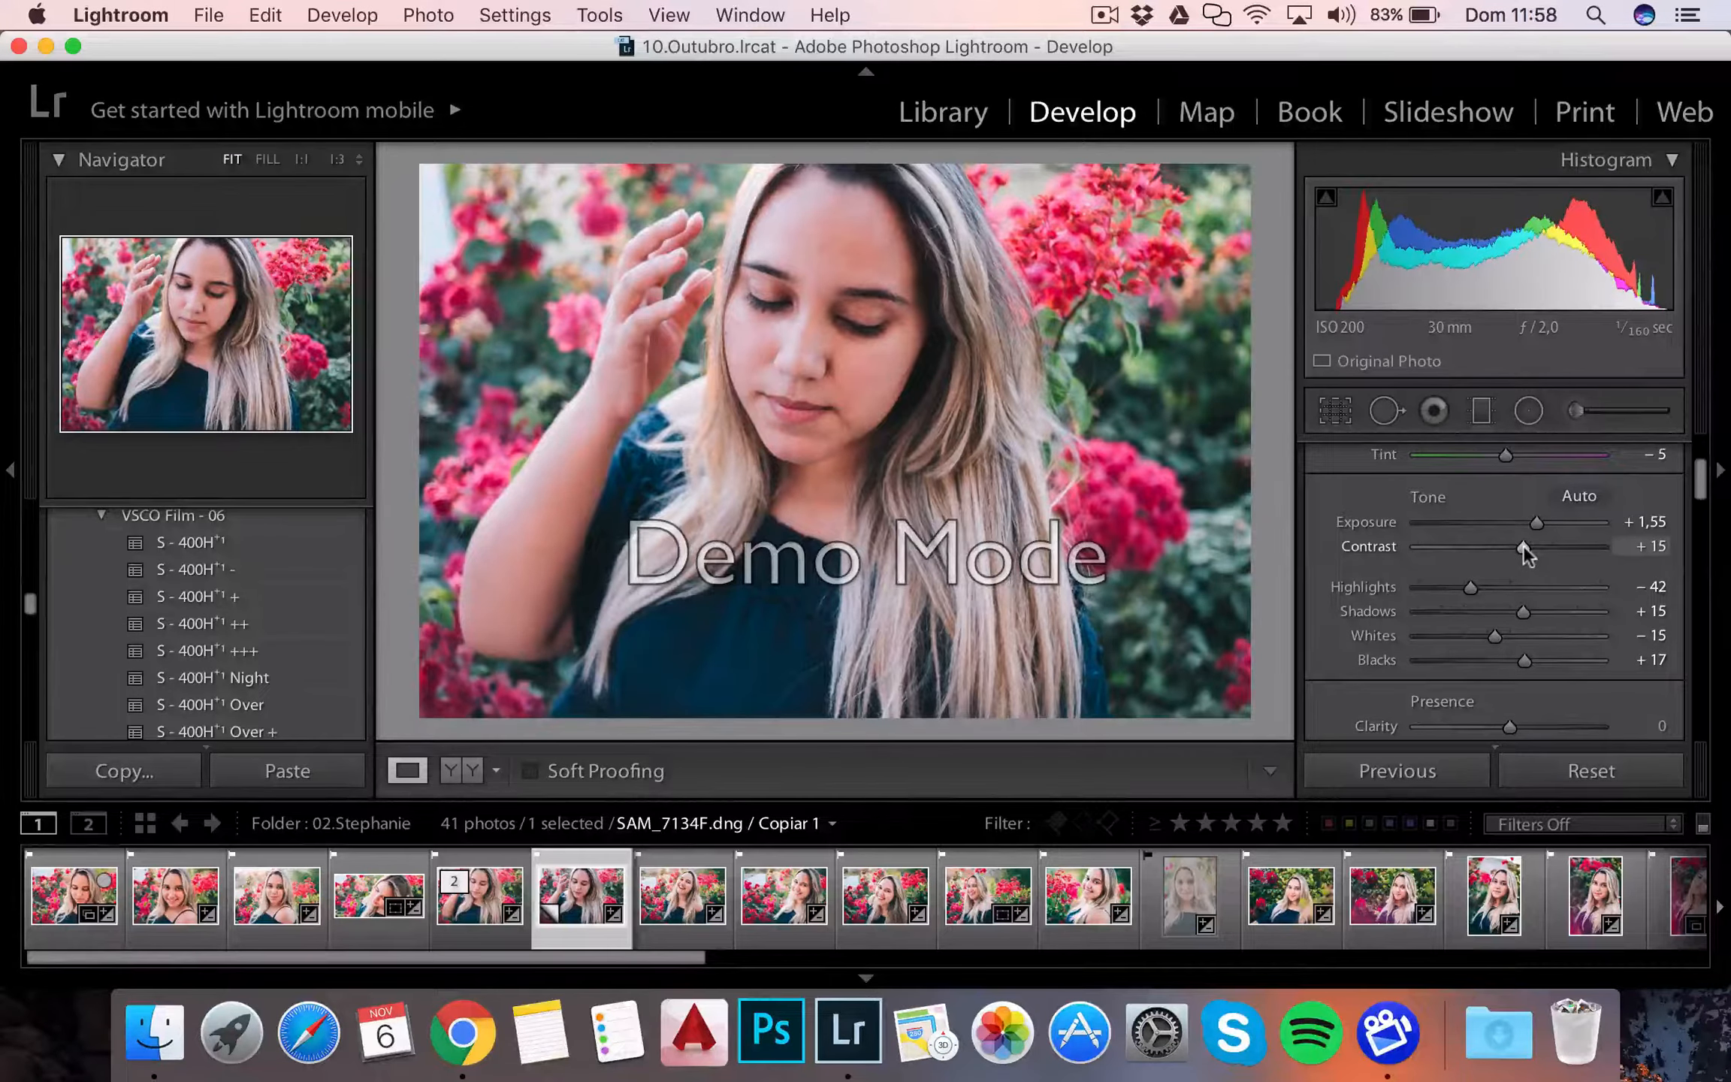
pyautogui.scroll(4, 1541, 547)
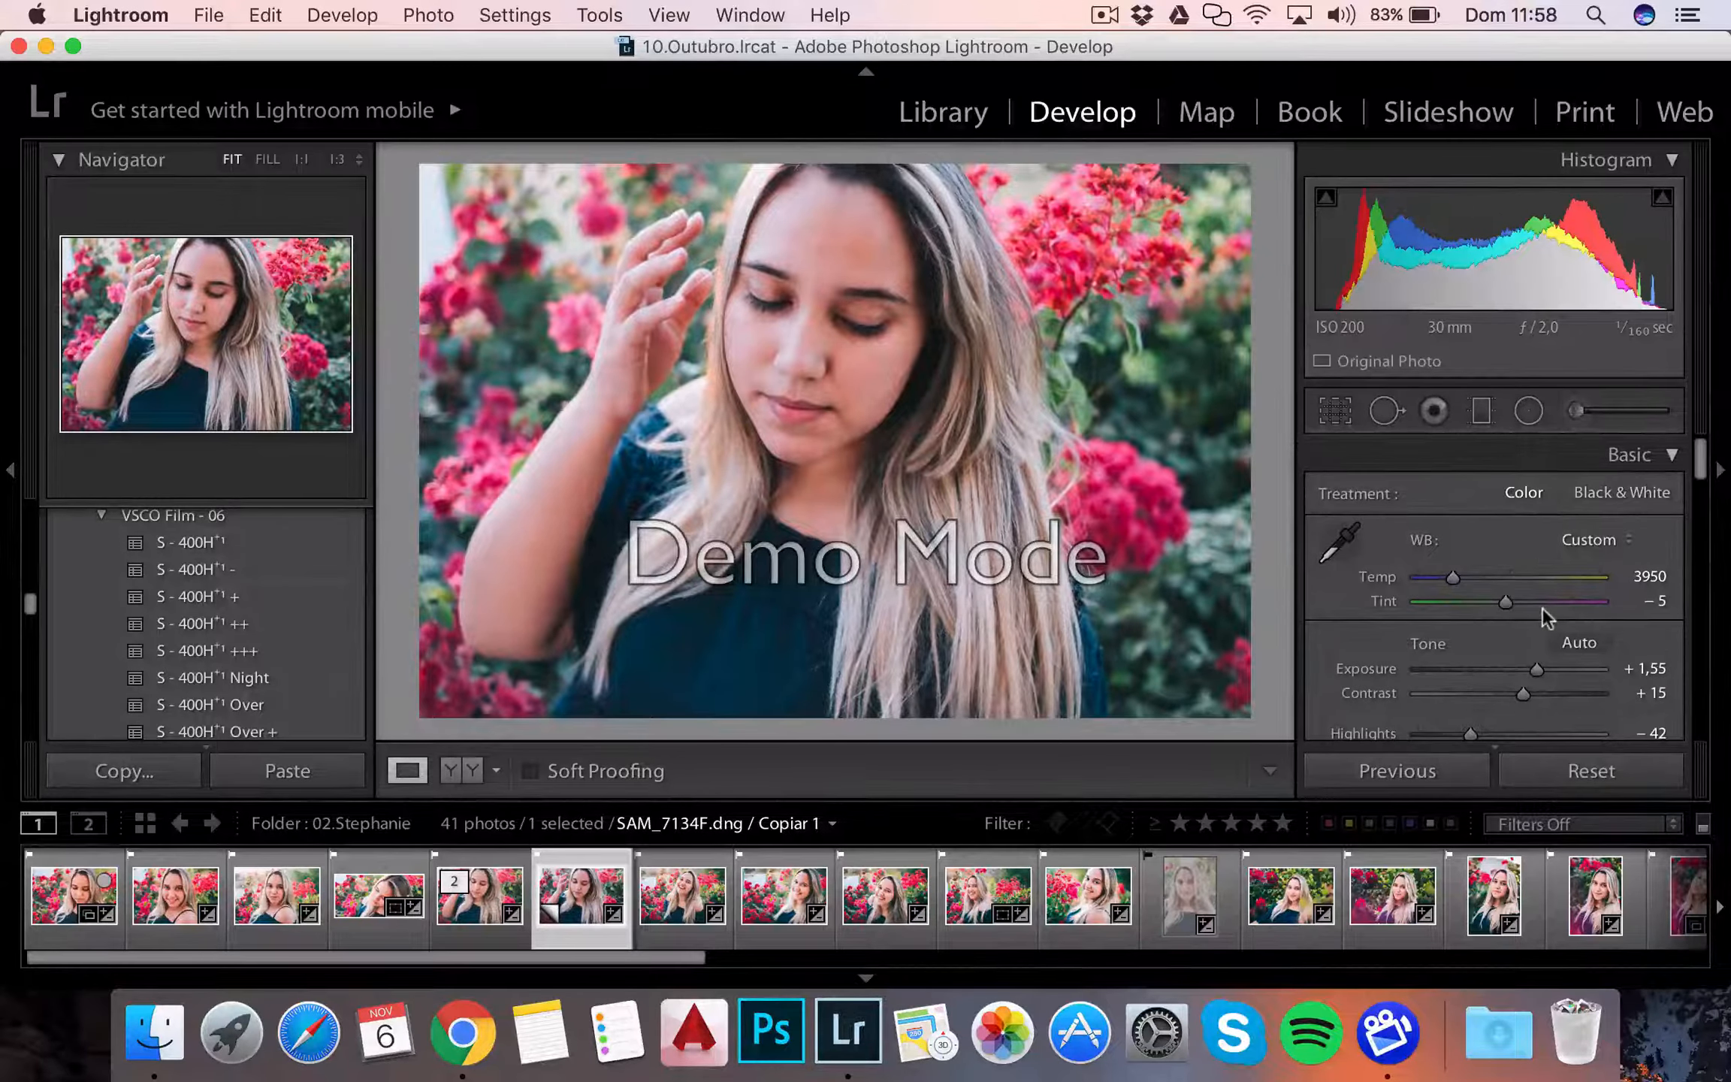
pyautogui.scroll(-1, 1542, 607)
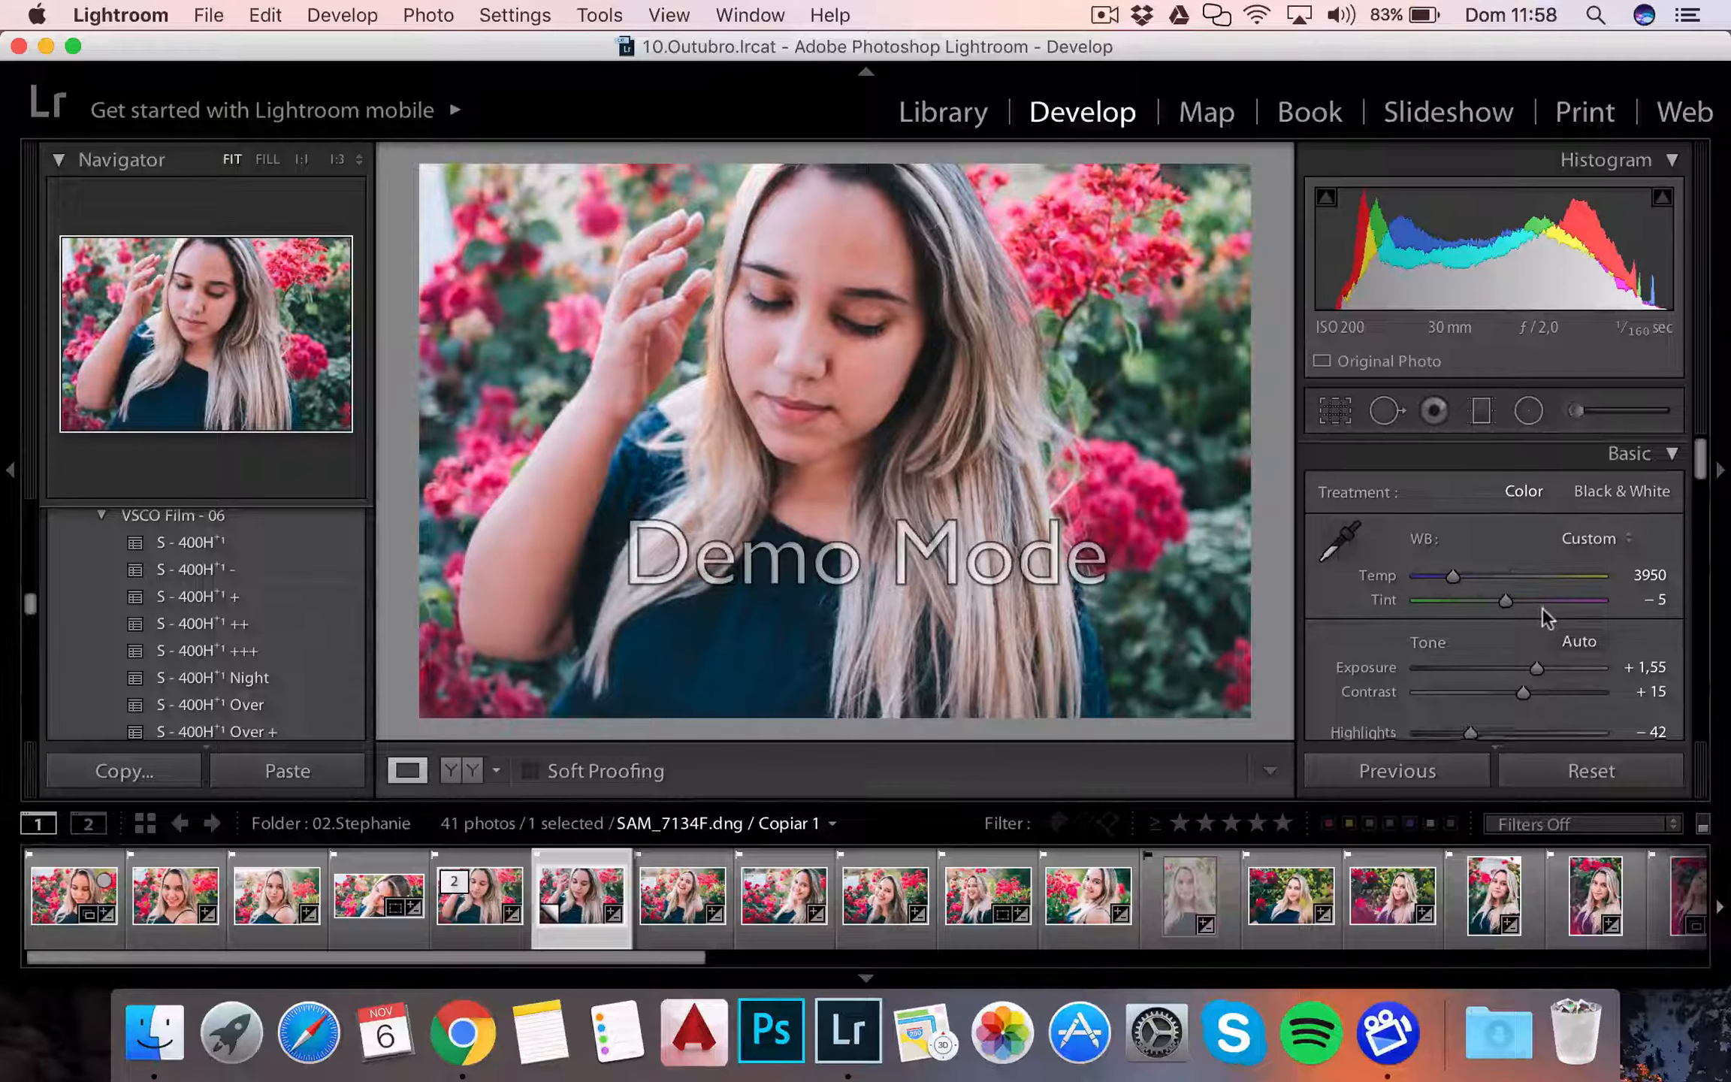
# Step: Add a large radial filter around the woman's face and reposition it to centre on her mouth
pyautogui.click(1531, 412)
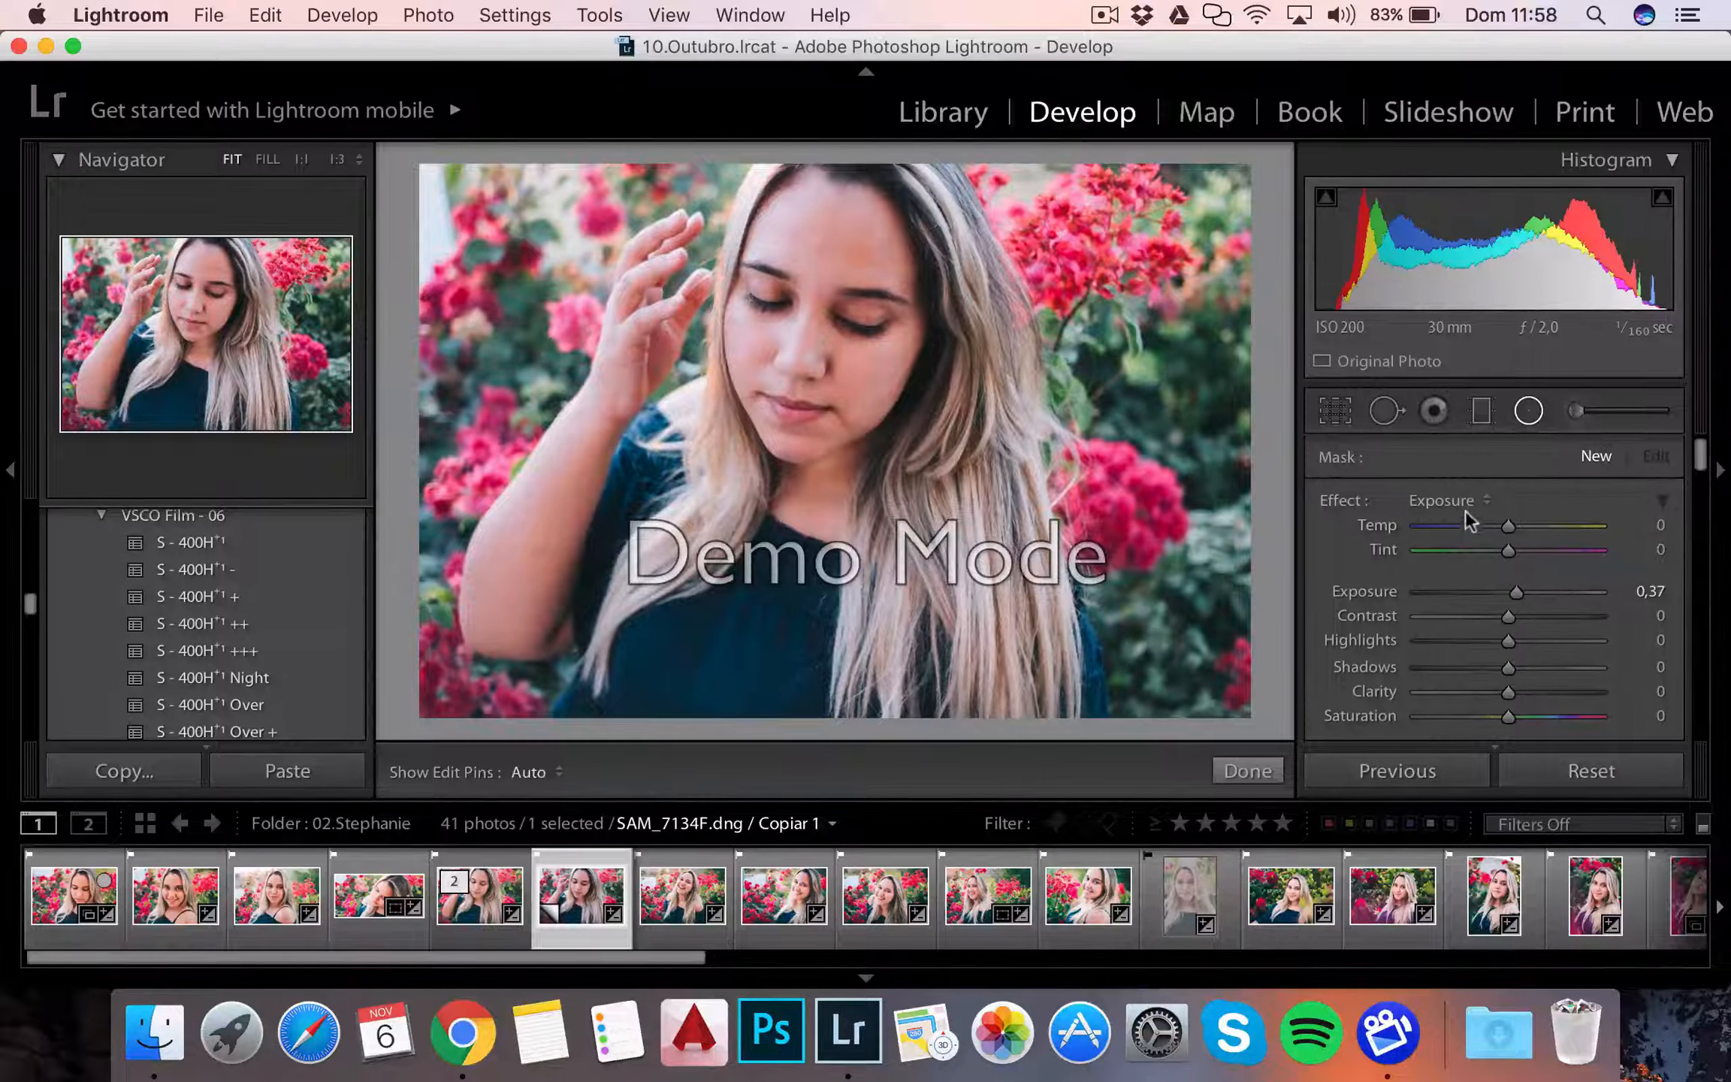
pyautogui.scroll(-5, 1512, 594)
pyautogui.scroll(4, 1512, 594)
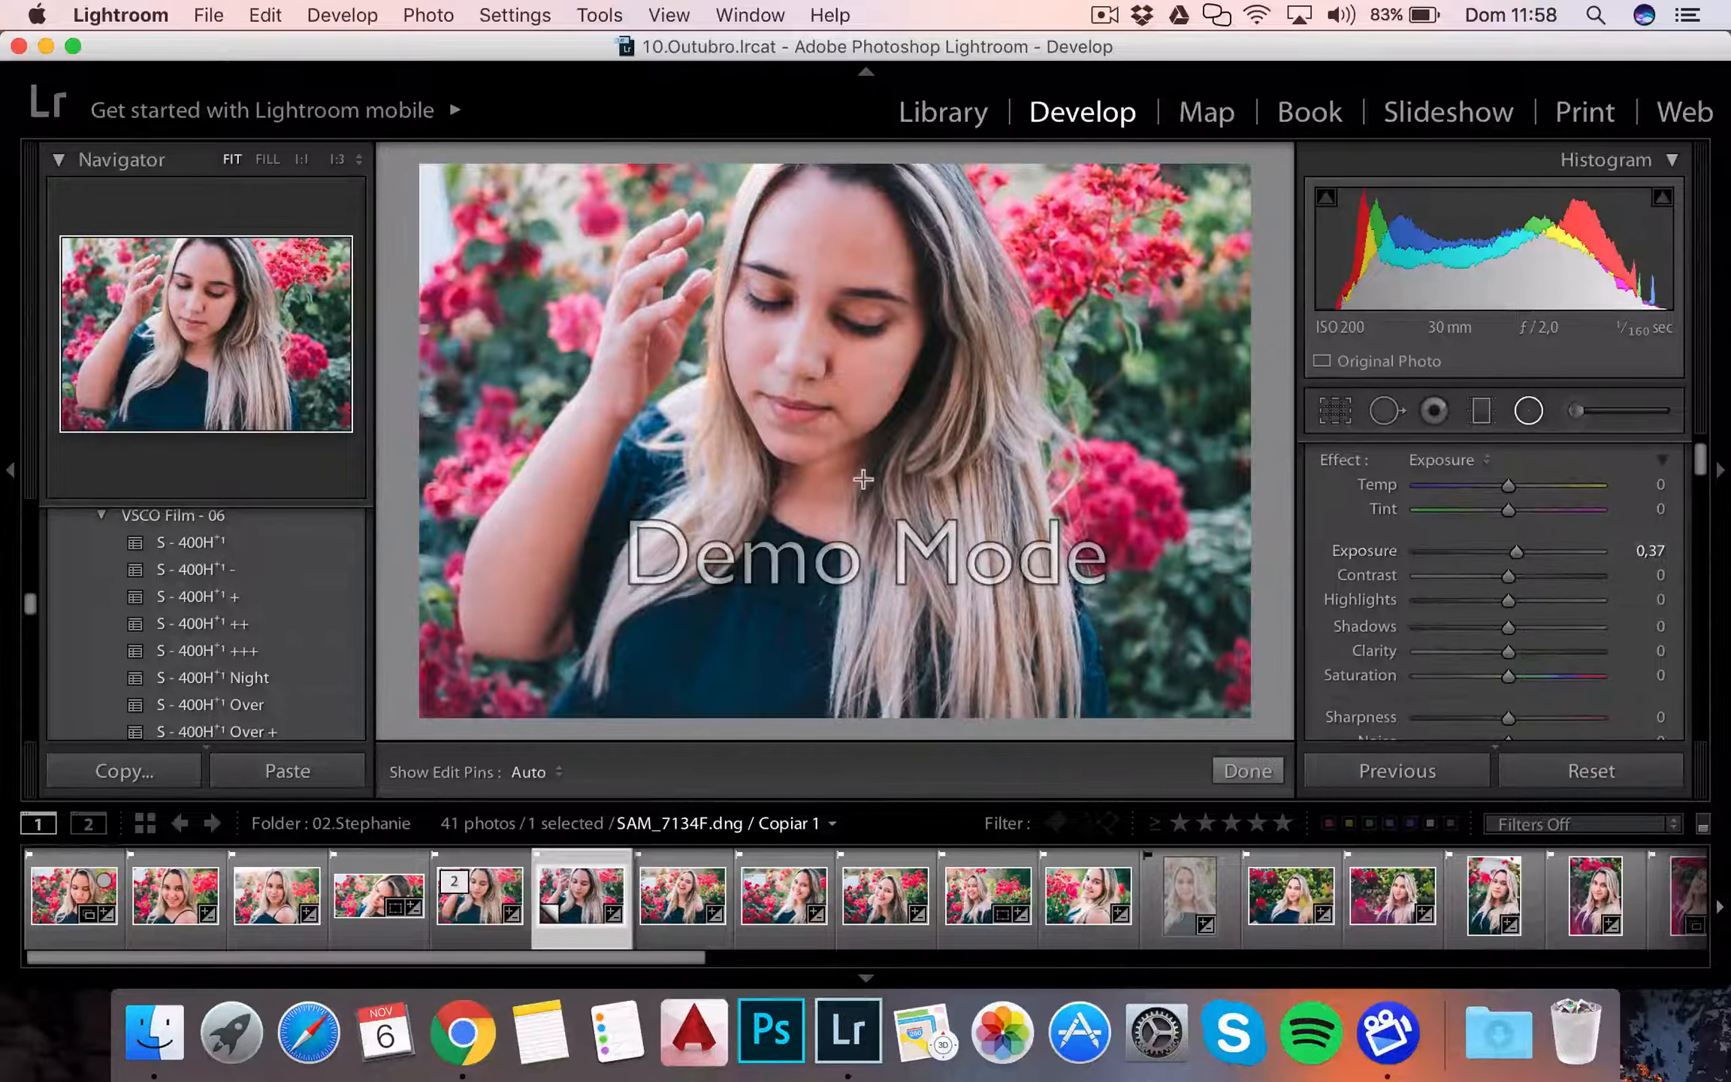
pyautogui.moveTo(861, 370); pyautogui.dragTo(602, 663)
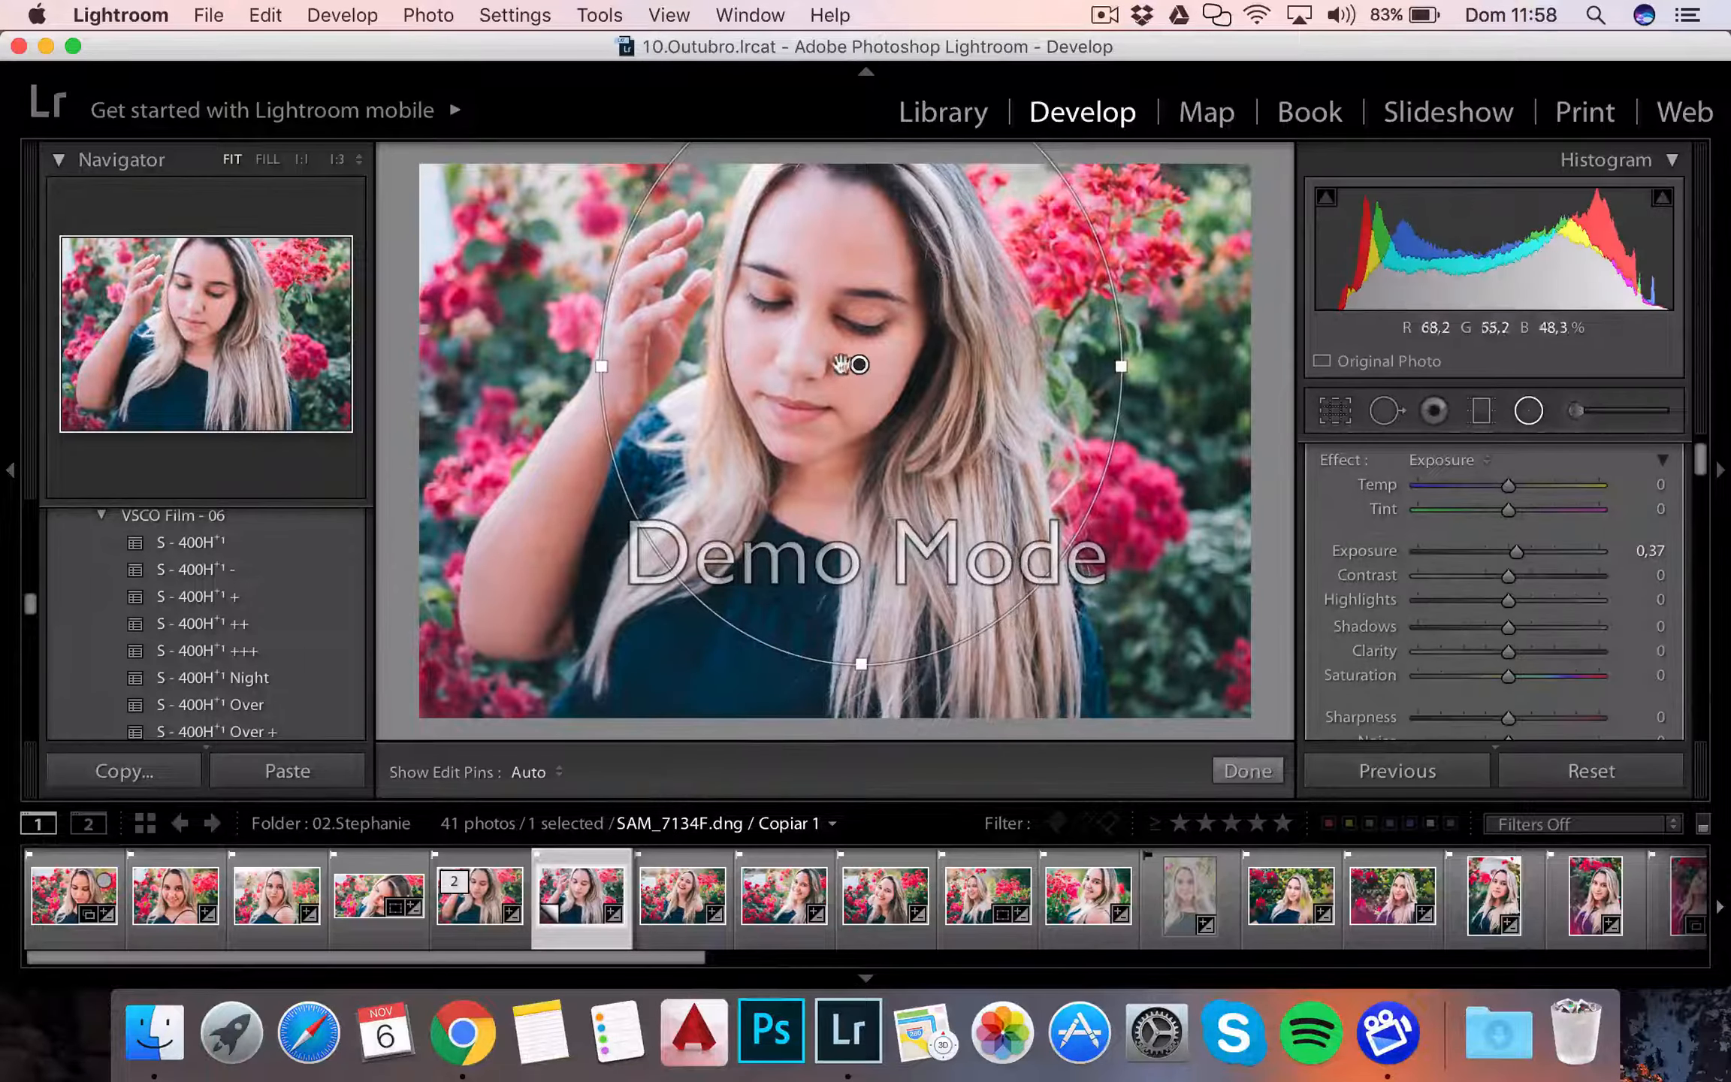
pyautogui.moveTo(859, 364); pyautogui.dragTo(806, 407)
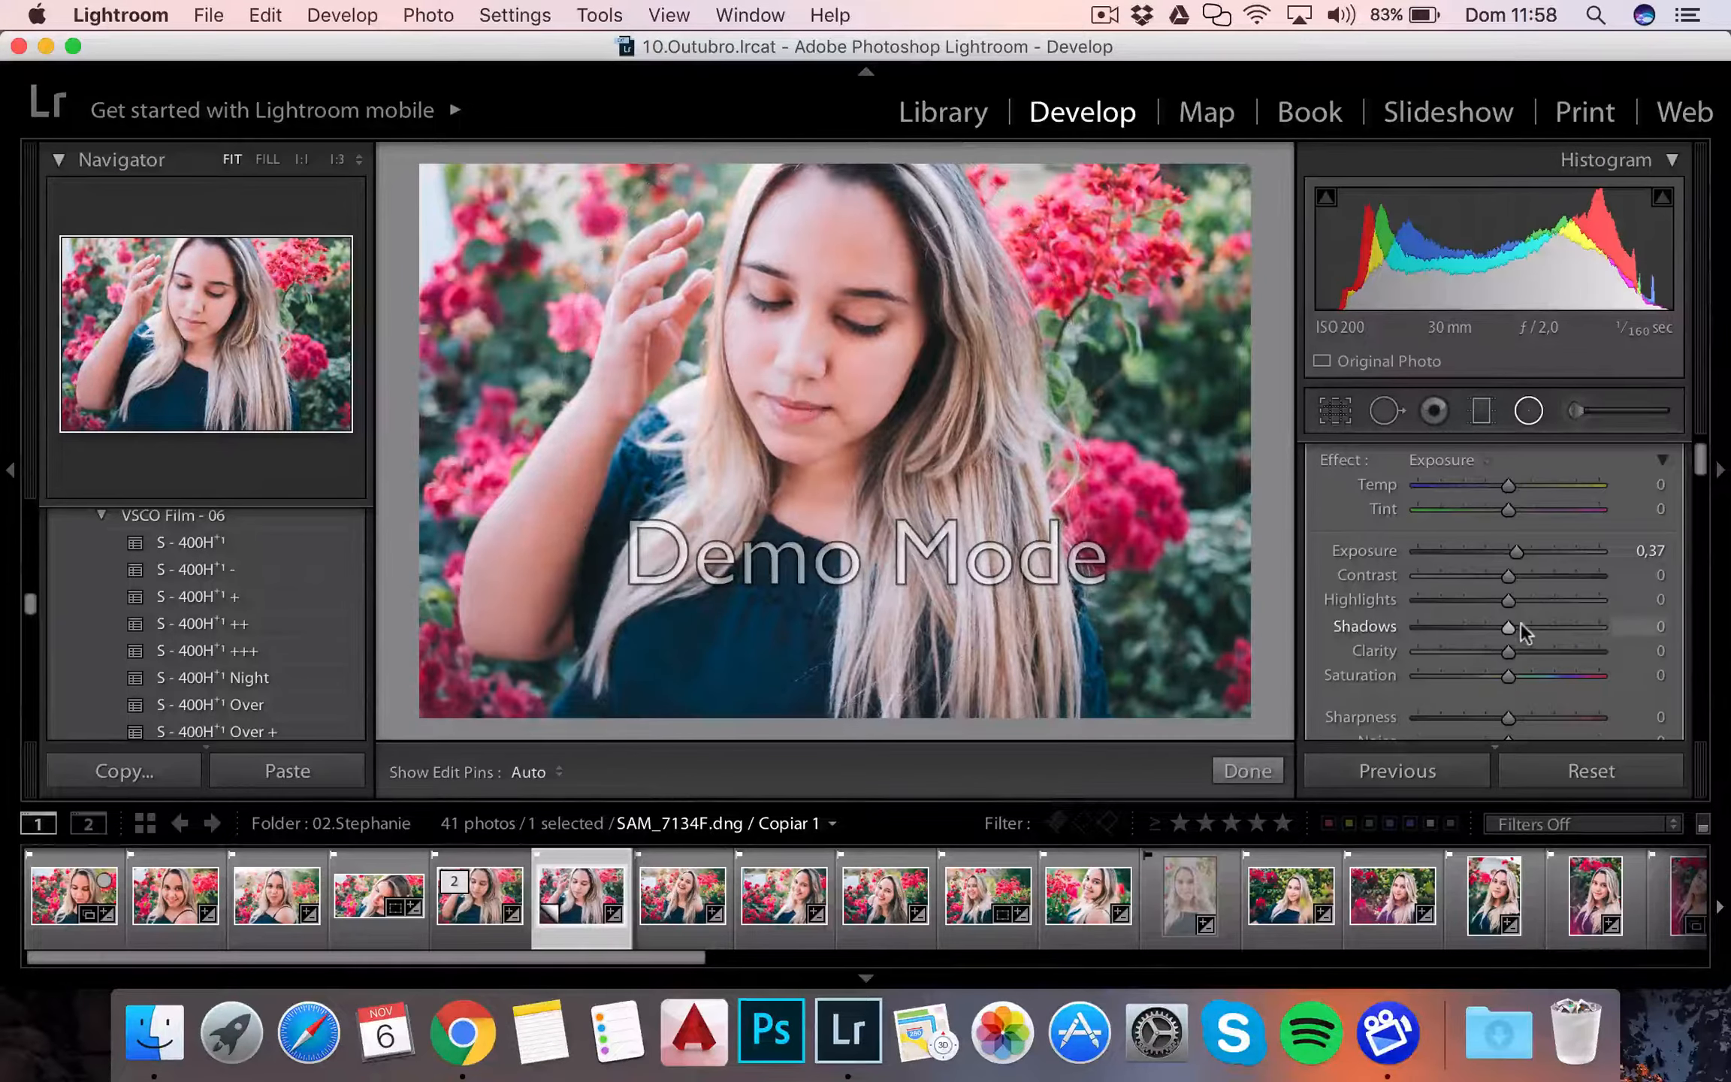
# Step: Set the radial filter's shadows to -24 and finish editing the filter
pyautogui.moveTo(1505, 626); pyautogui.dragTo(1483, 629)
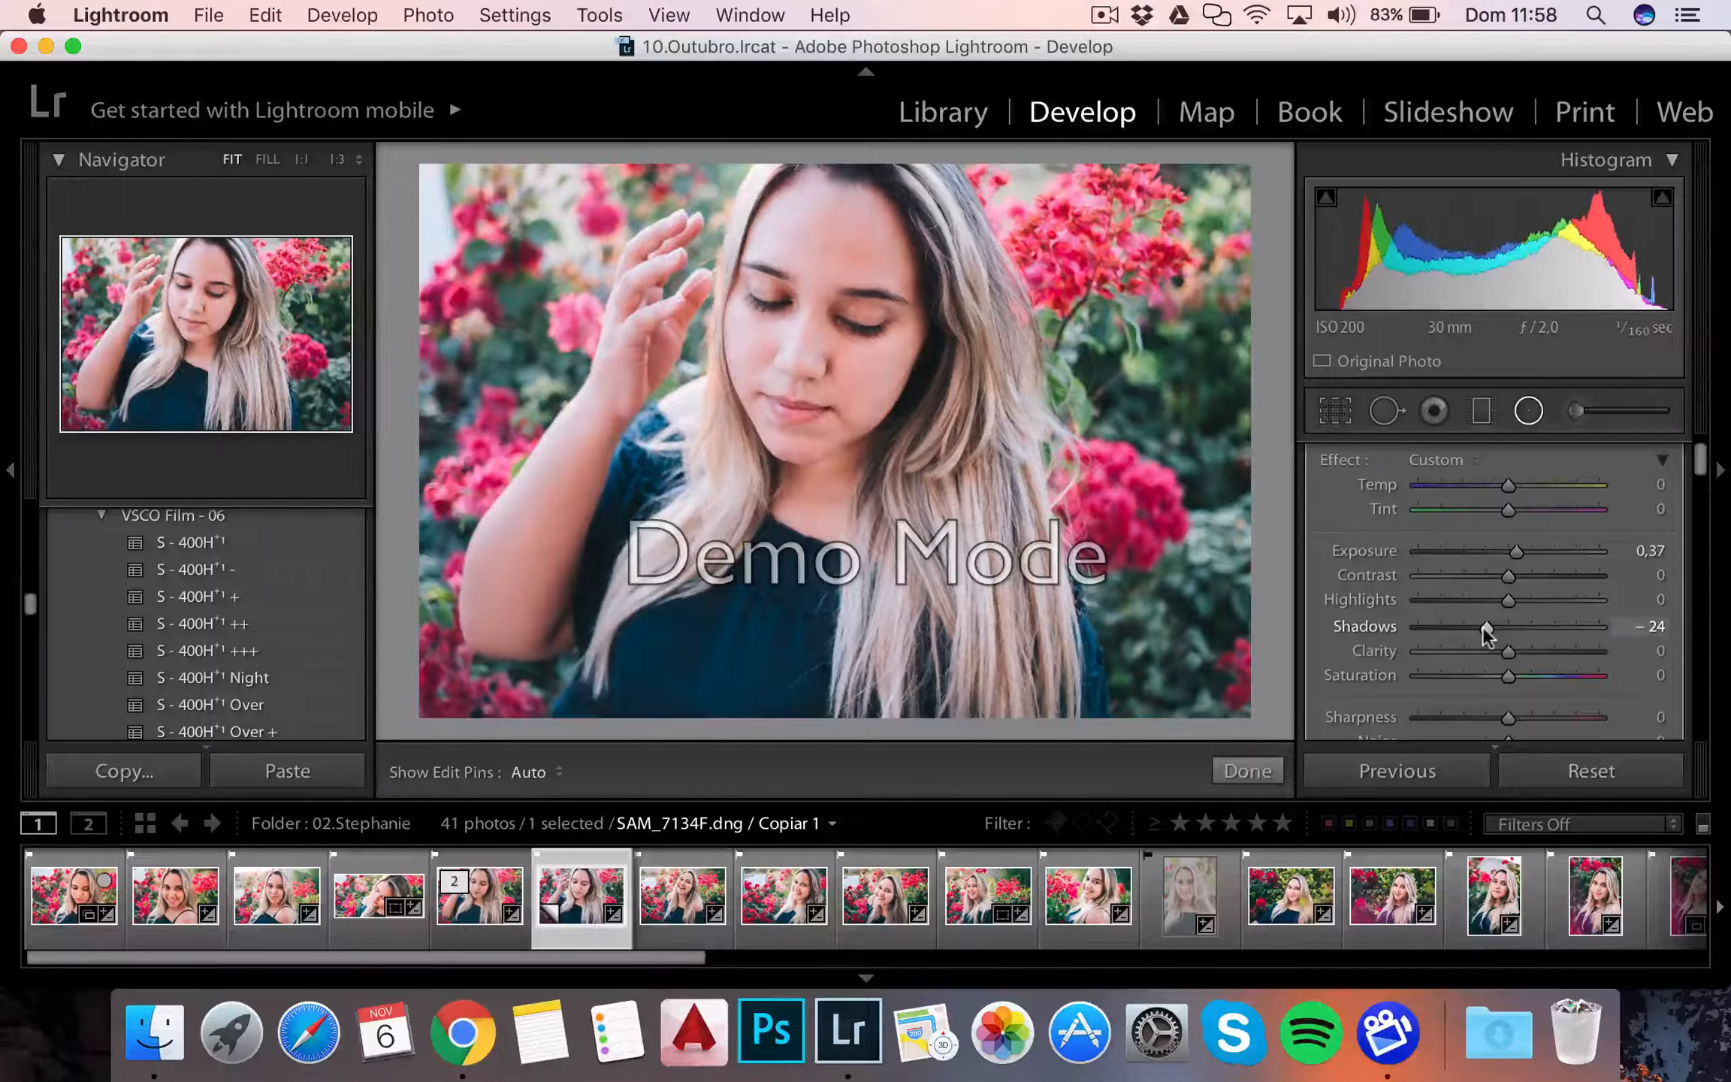
pyautogui.scroll(3, 1484, 627)
pyautogui.click(1266, 779)
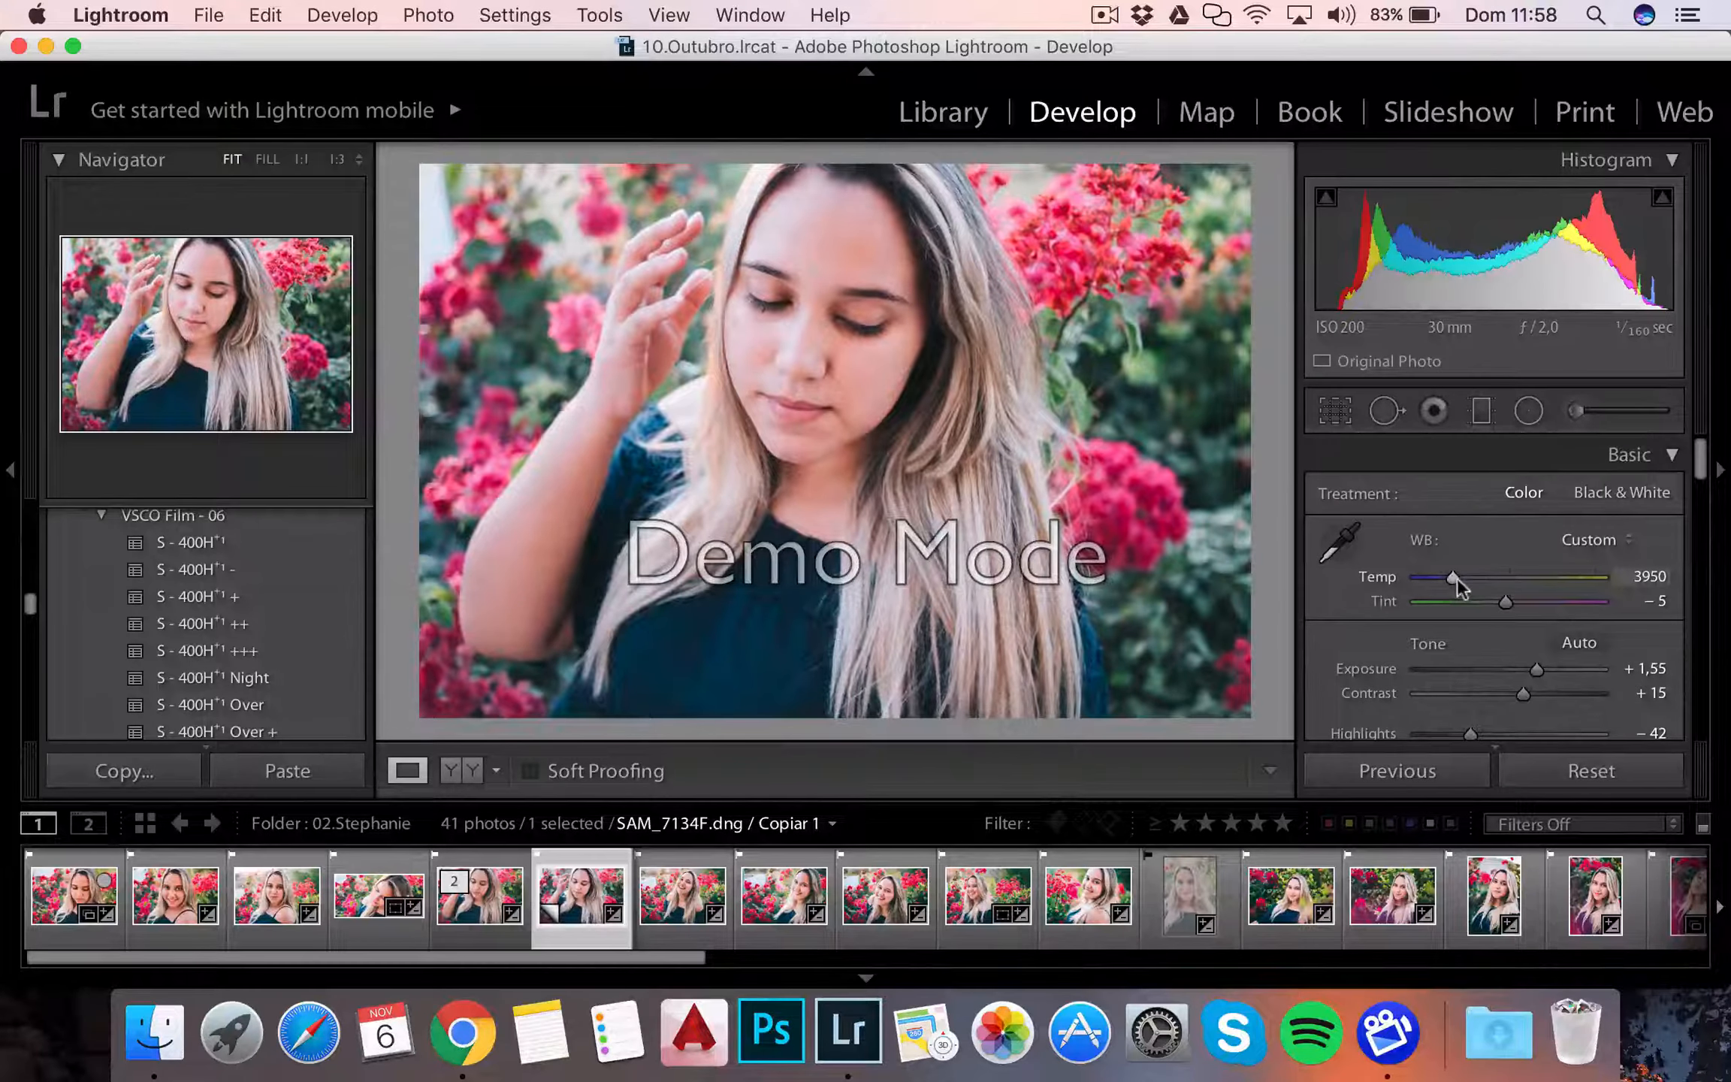
# Step: Warm the photo slightly by setting the white balance temperature to 4113
pyautogui.moveTo(1457, 578); pyautogui.dragTo(1455, 578)
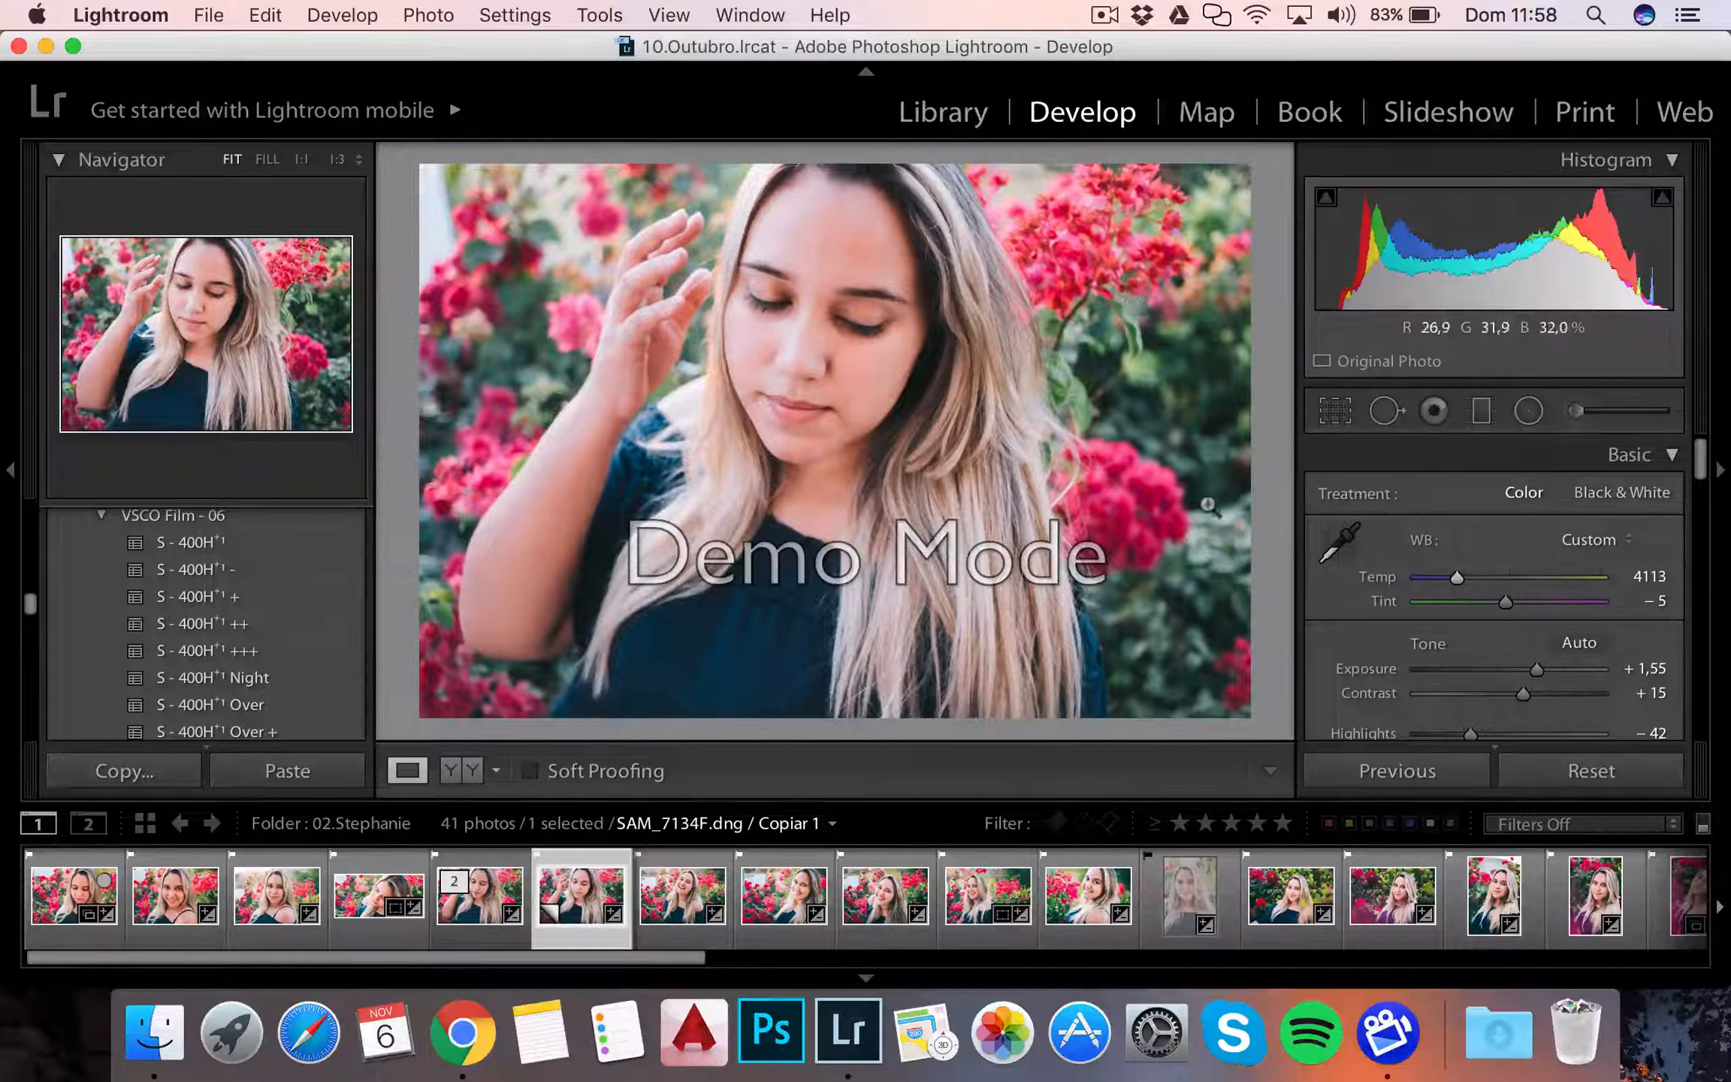
# Step: Add a graduated filter with exposure -0.28 from the photo's right side and shift it slightly toward the woman's hair
pyautogui.click(1483, 418)
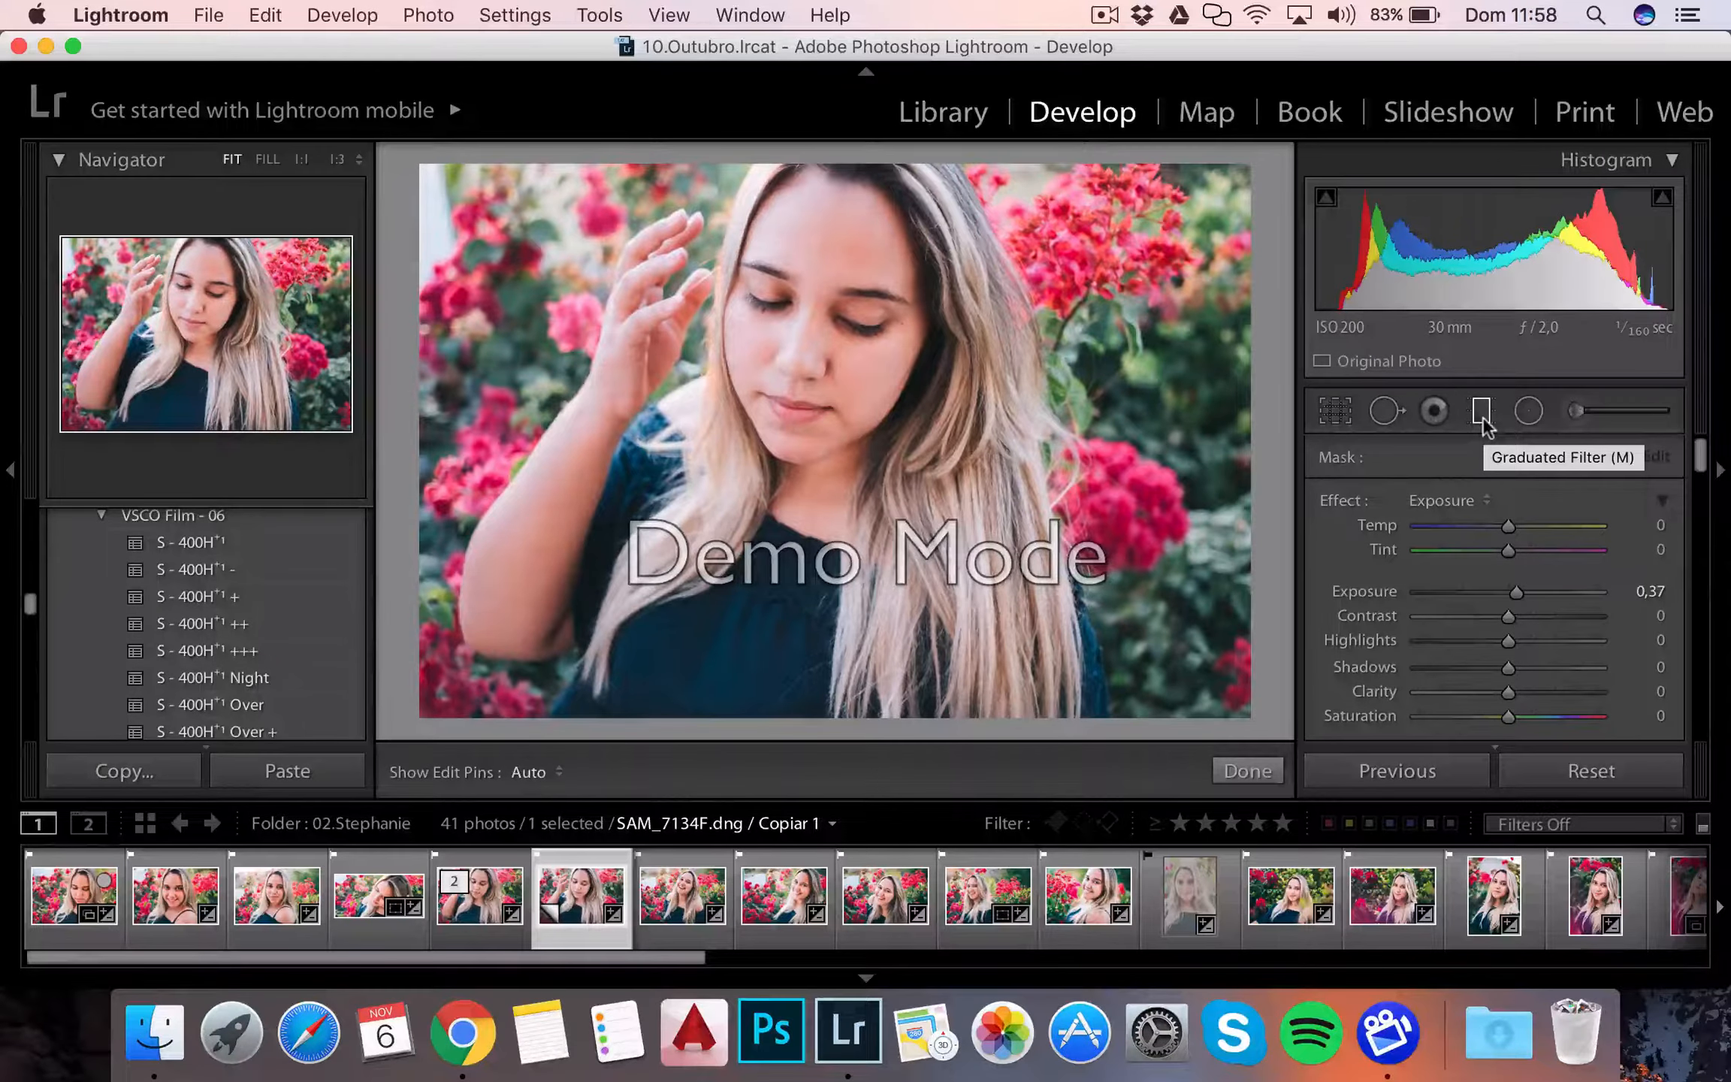
pyautogui.click(1483, 502)
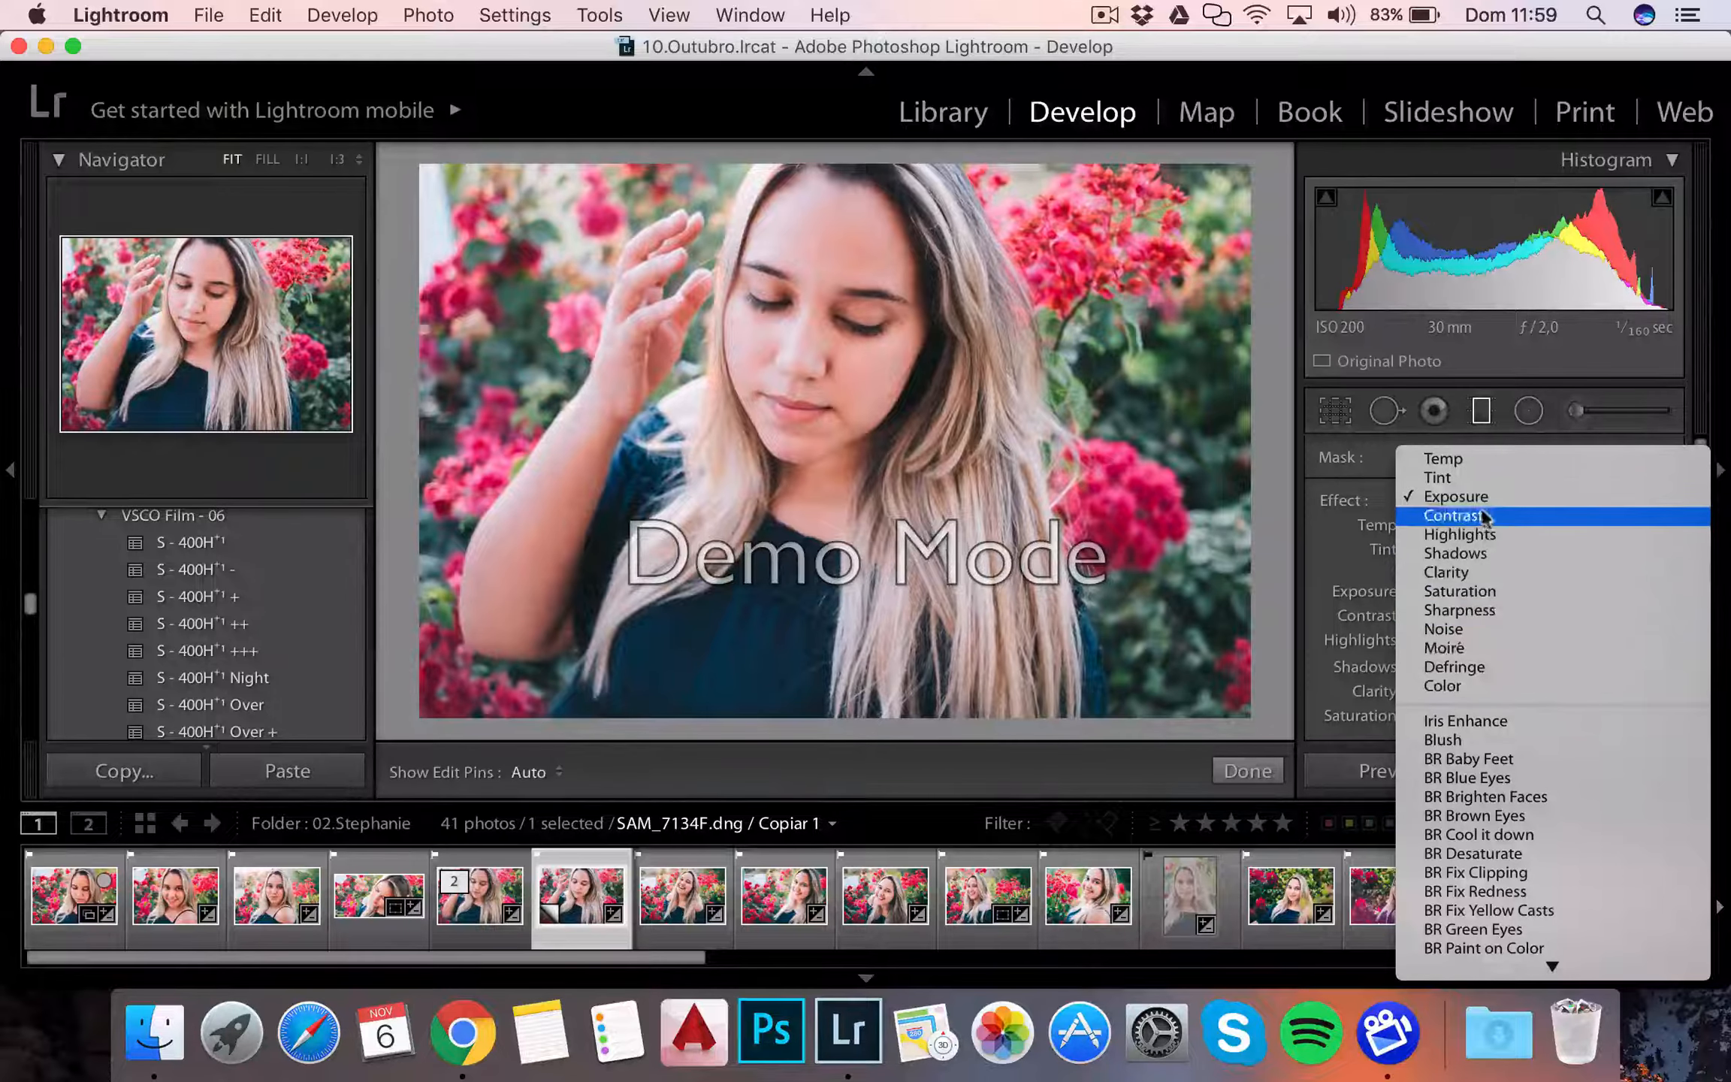
pyautogui.click(1478, 497)
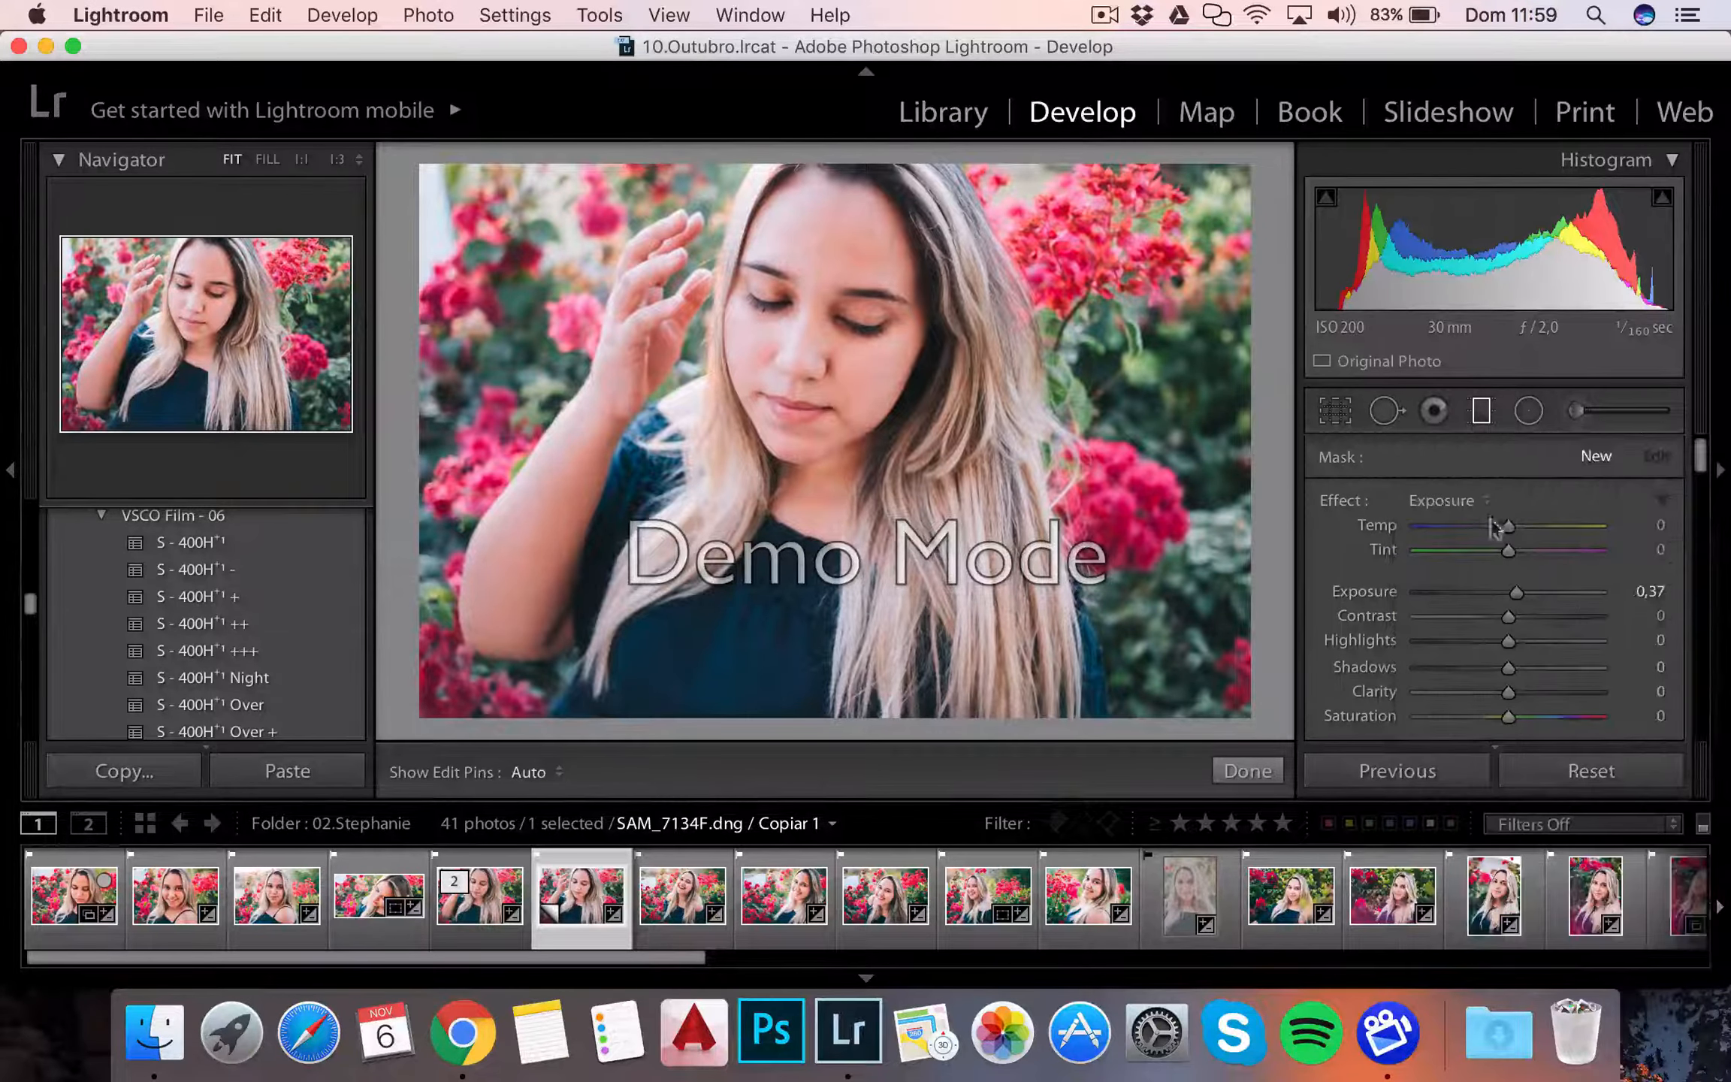
pyautogui.moveTo(1508, 592); pyautogui.dragTo(1501, 593)
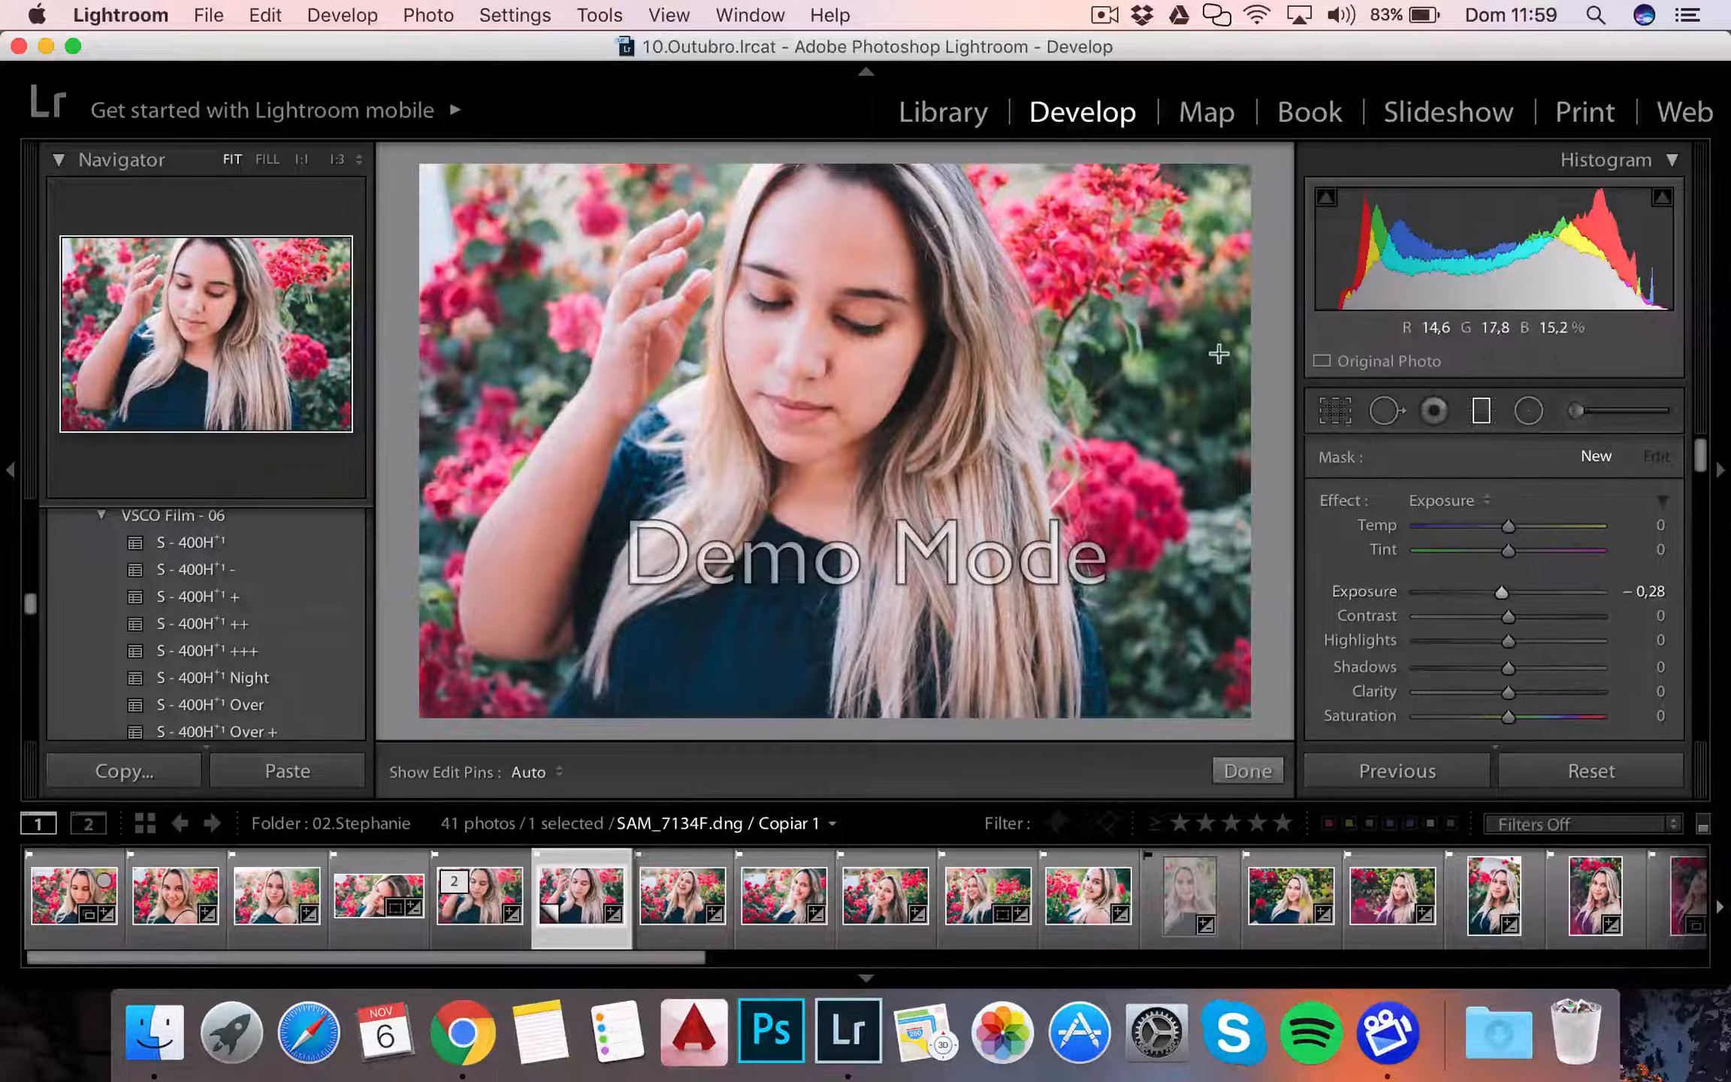
pyautogui.moveTo(946, 395)
pyautogui.mouseDown()
pyautogui.moveTo(929, 391)
pyautogui.moveTo(974, 365)
pyautogui.moveTo(1090, 370)
pyautogui.moveTo(1228, 342)
pyautogui.moveTo(571, 380)
pyautogui.moveTo(984, 368)
pyautogui.moveTo(969, 370)
pyautogui.mouseUp()
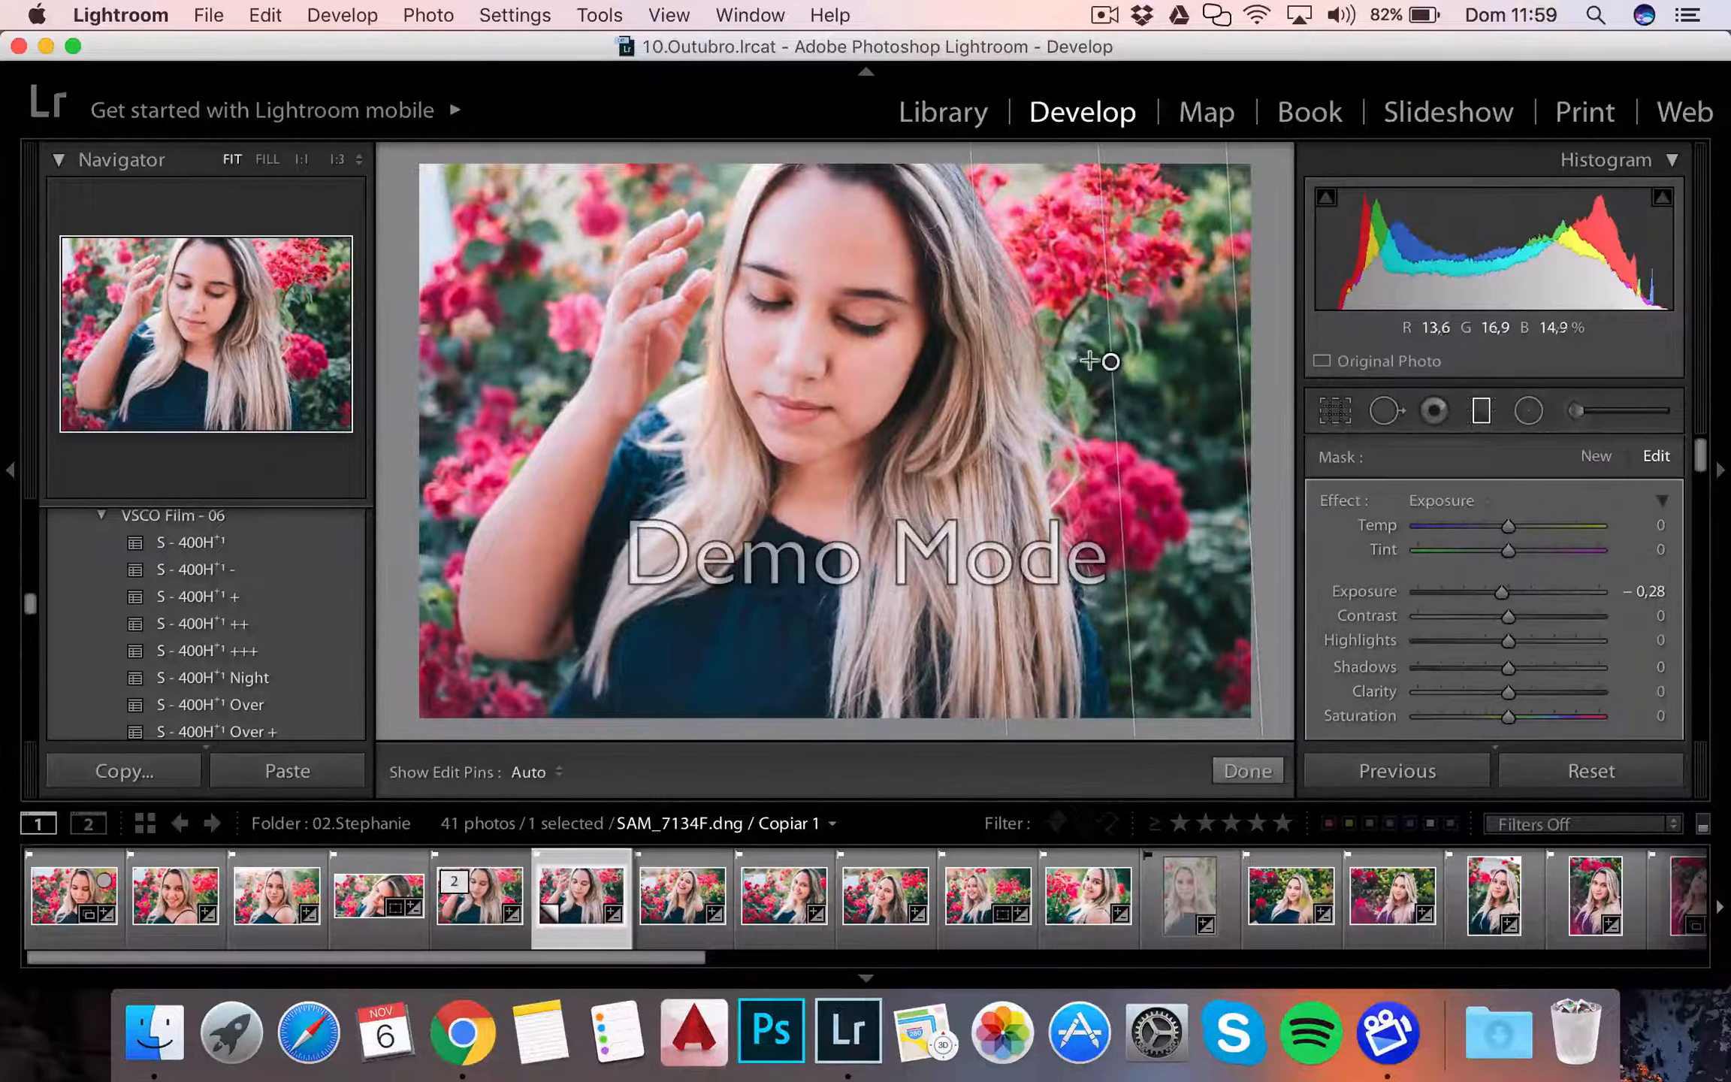
pyautogui.moveTo(1107, 360); pyautogui.dragTo(1078, 354)
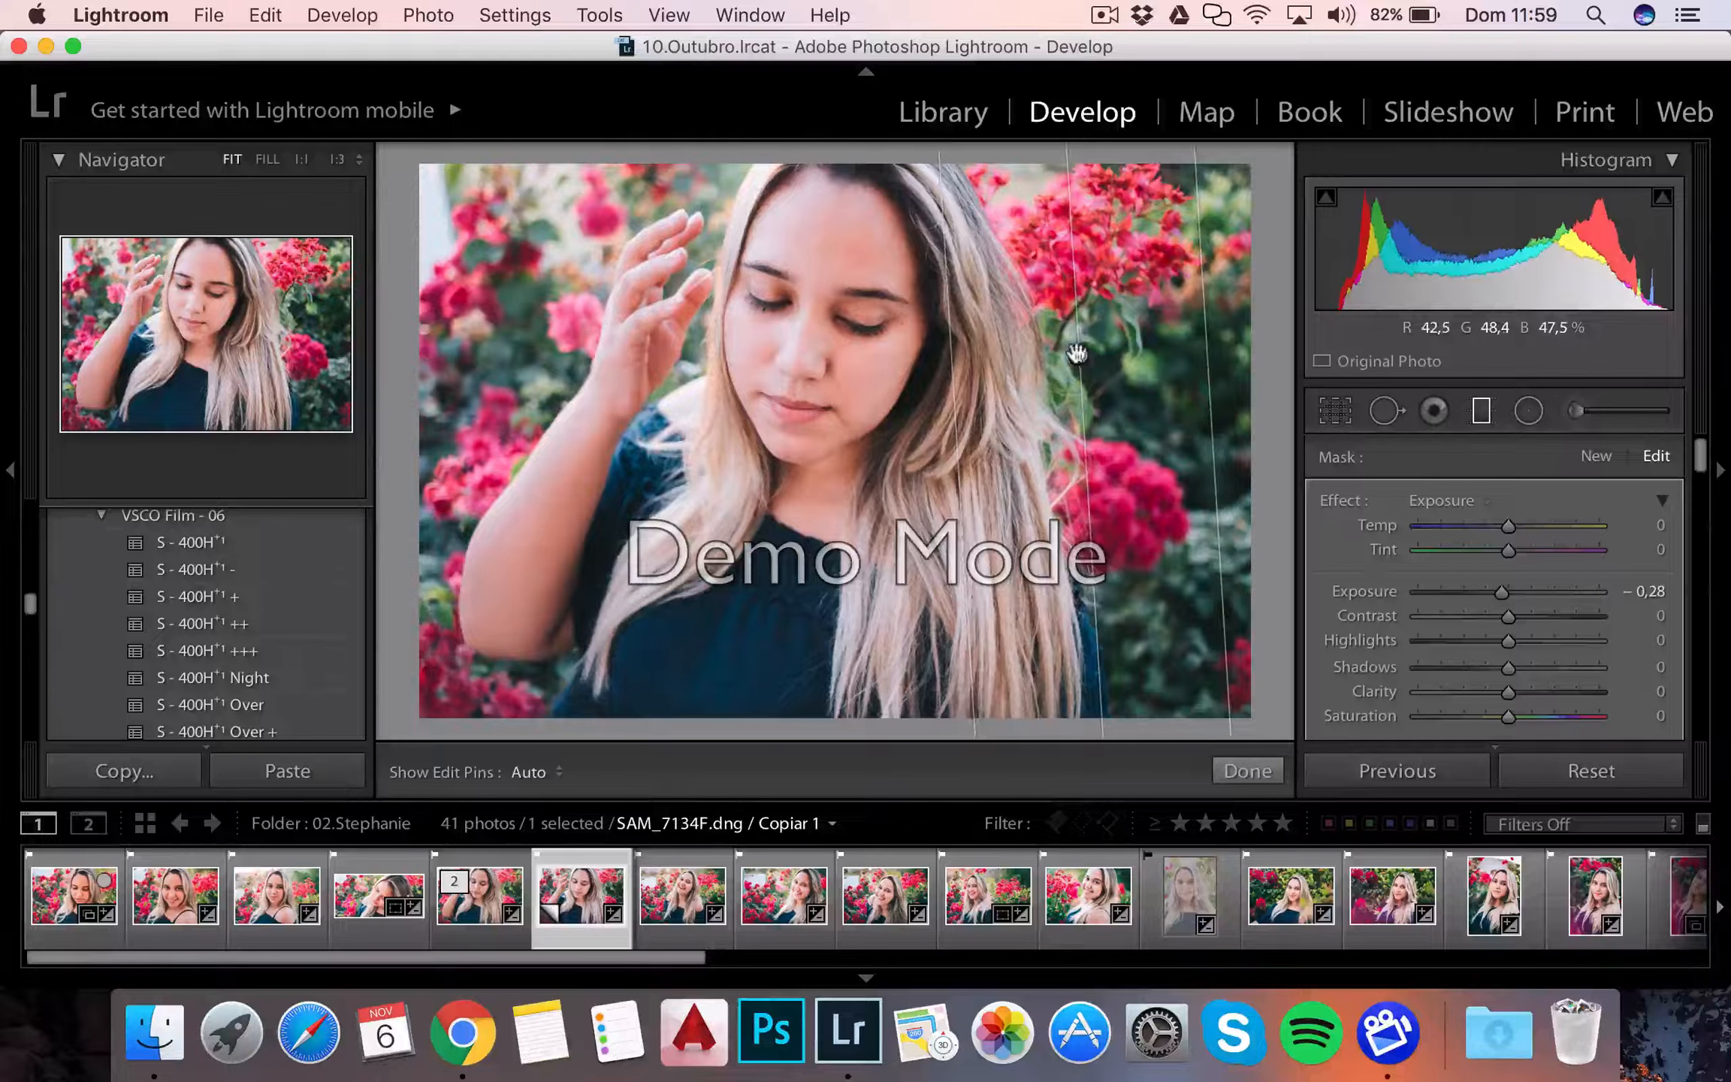
# Step: Add two more darkening graduated filters, from the upper-left corner and the lower edge, shift the lower one down, and finish
pyautogui.moveTo(440, 236); pyautogui.dragTo(640, 334)
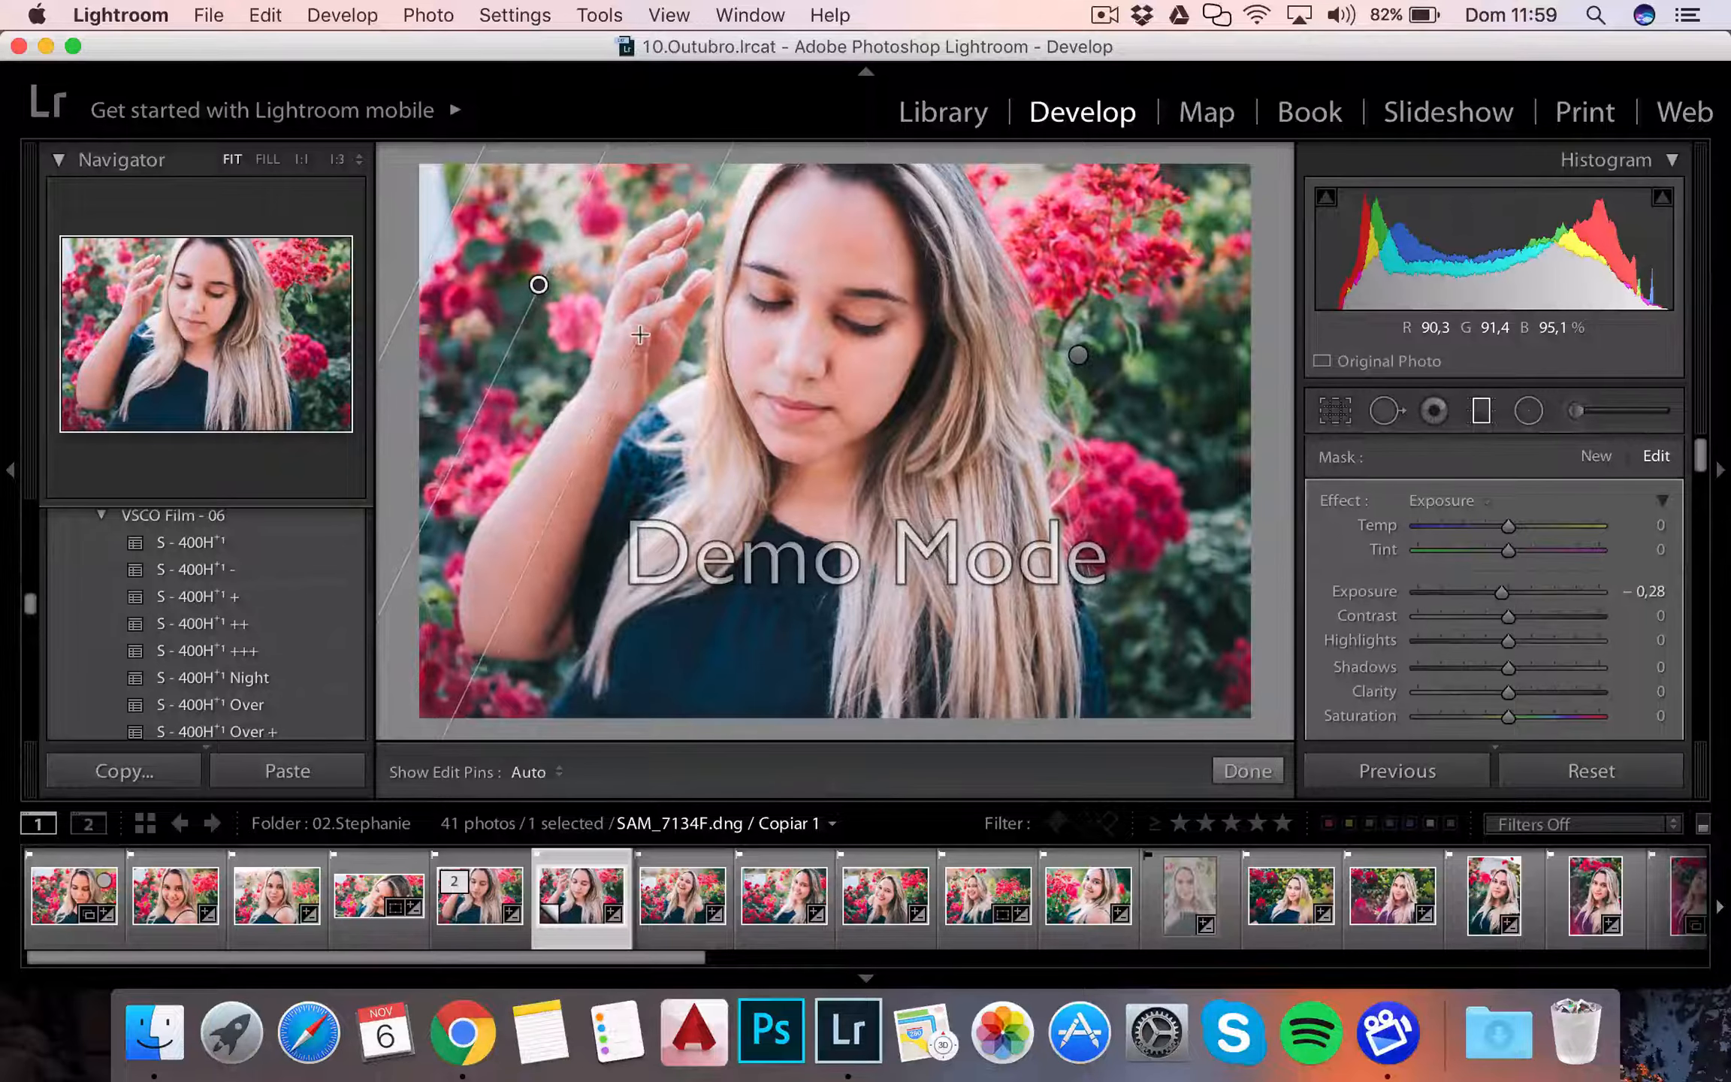
pyautogui.moveTo(633, 729); pyautogui.dragTo(754, 359)
pyautogui.moveTo(693, 544); pyautogui.dragTo(694, 625)
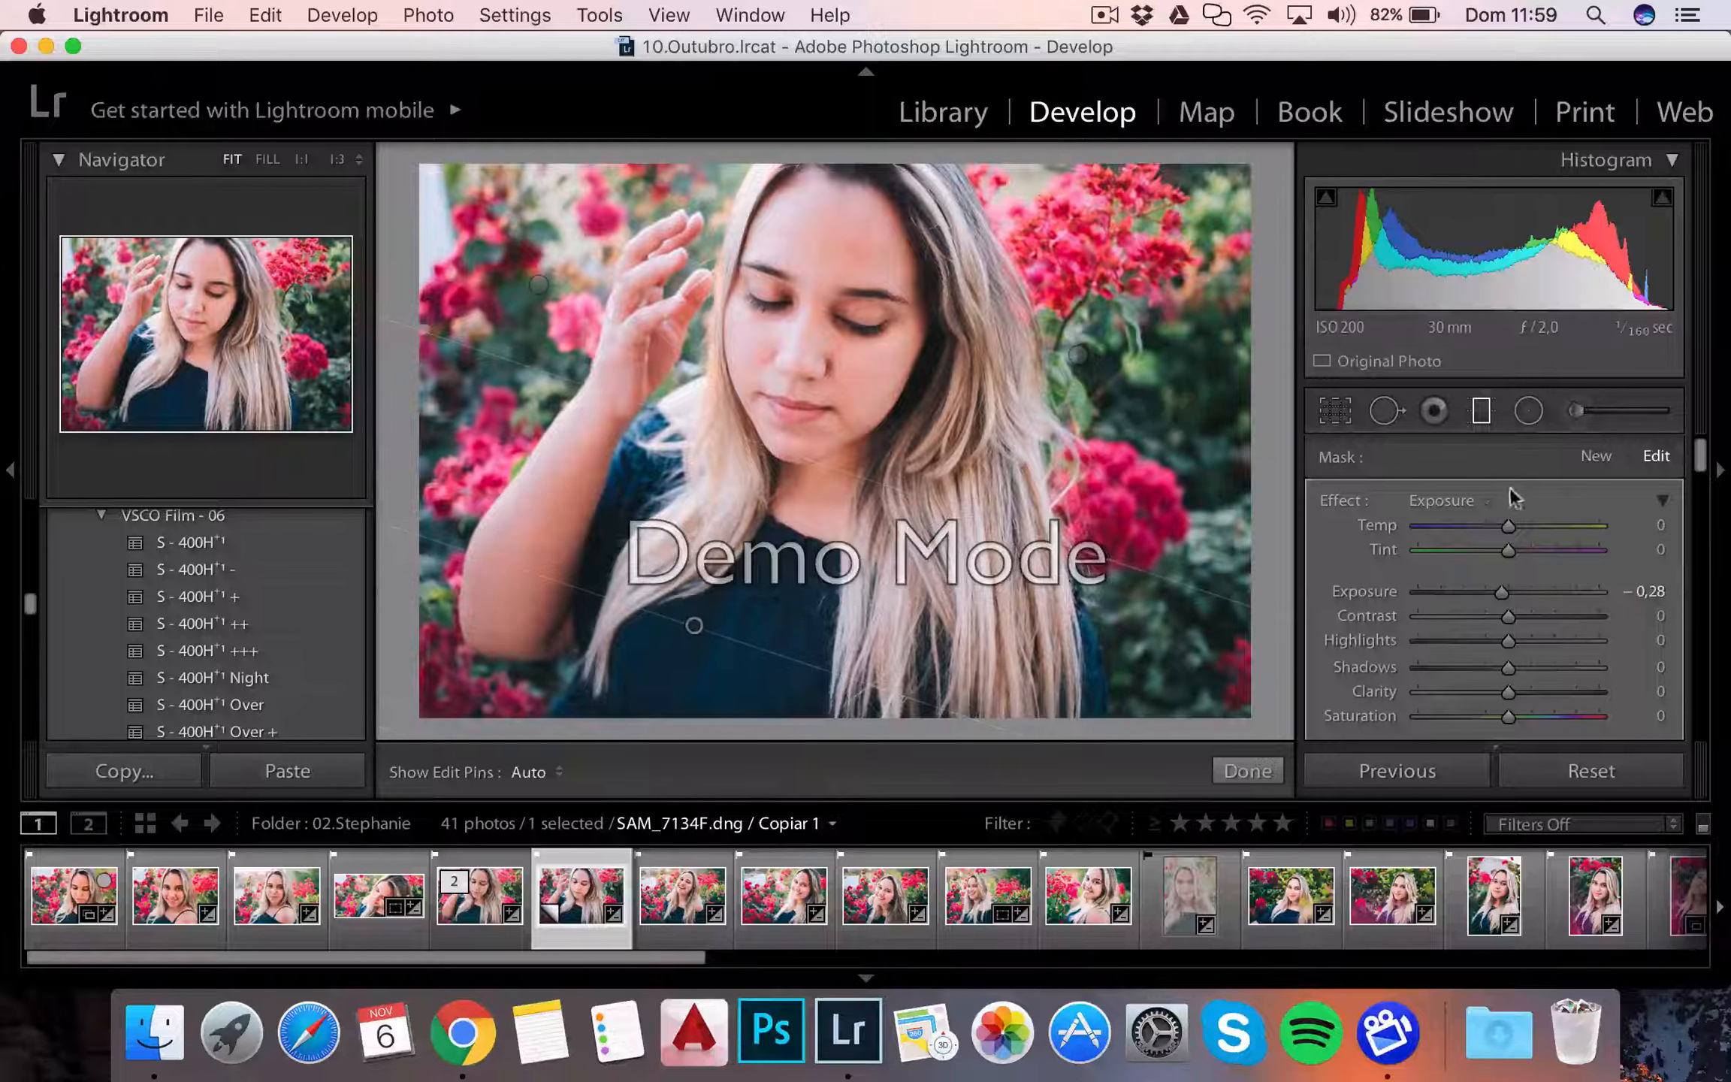
pyautogui.click(1249, 771)
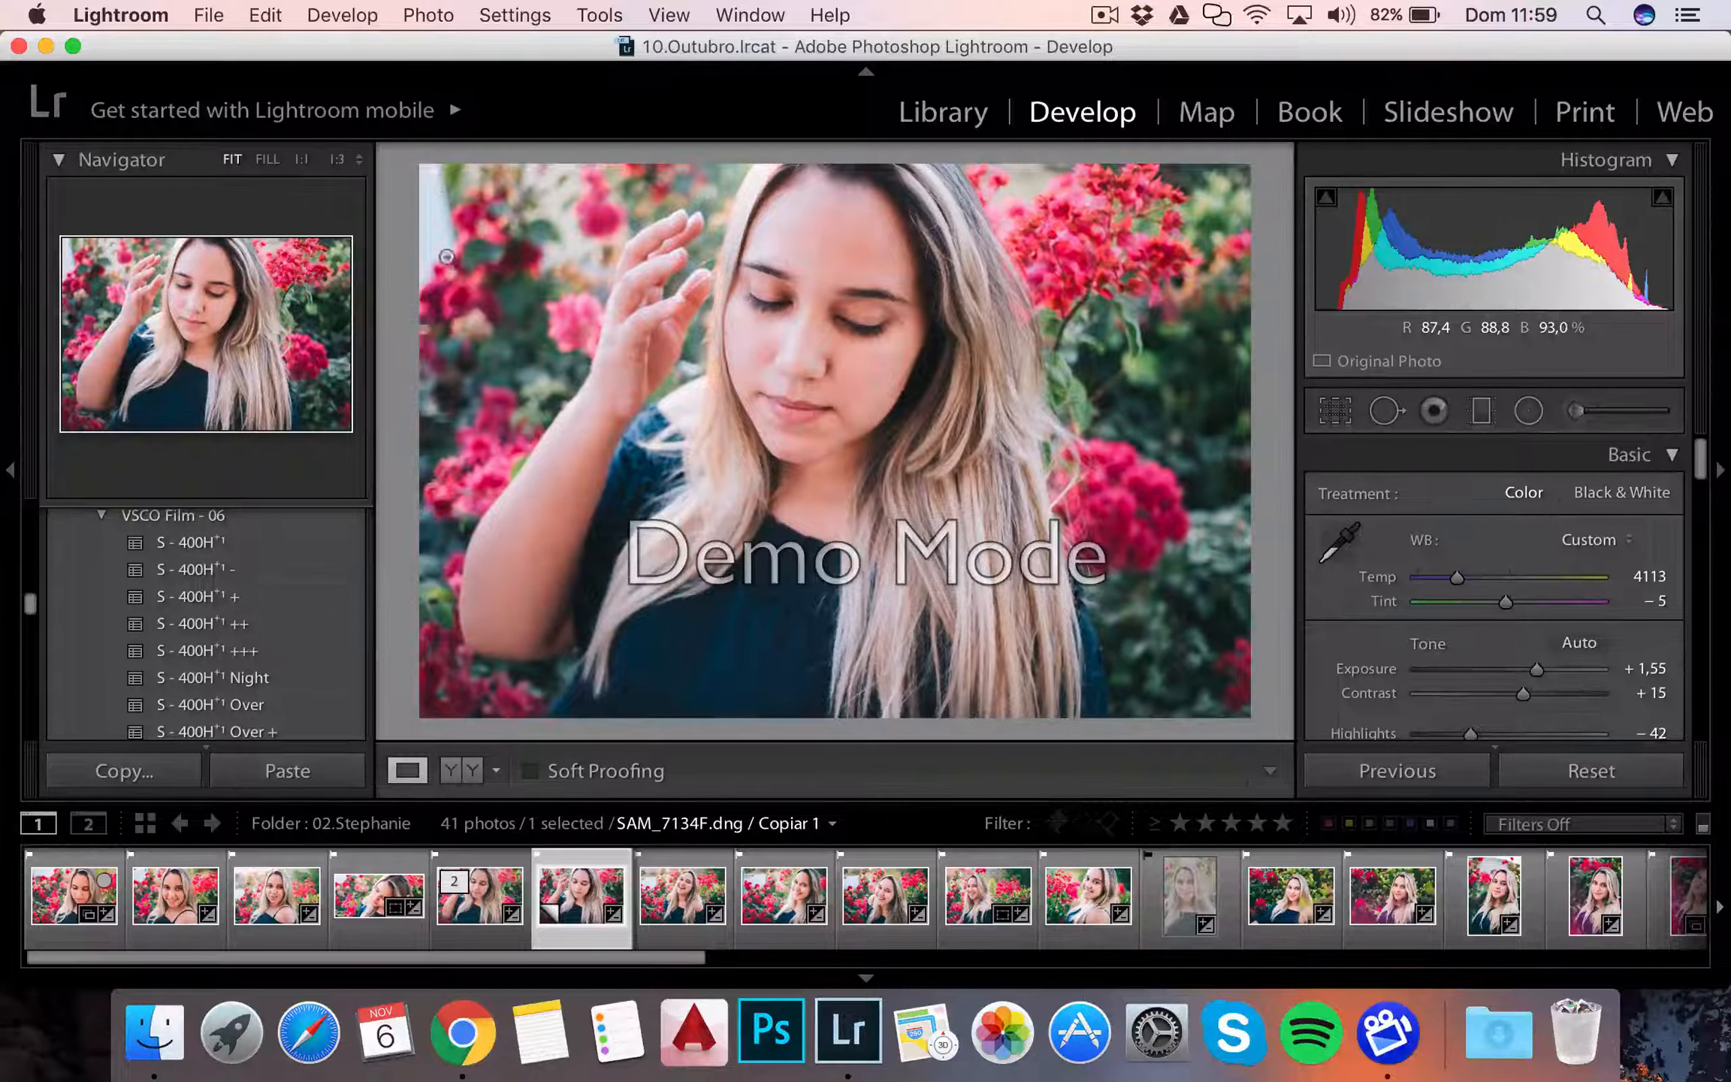
# Step: Heal the bright patch in the photo's upper-left corner with a size 82 spot, sampling the nearby flowers above the arm
pyautogui.click(1383, 411)
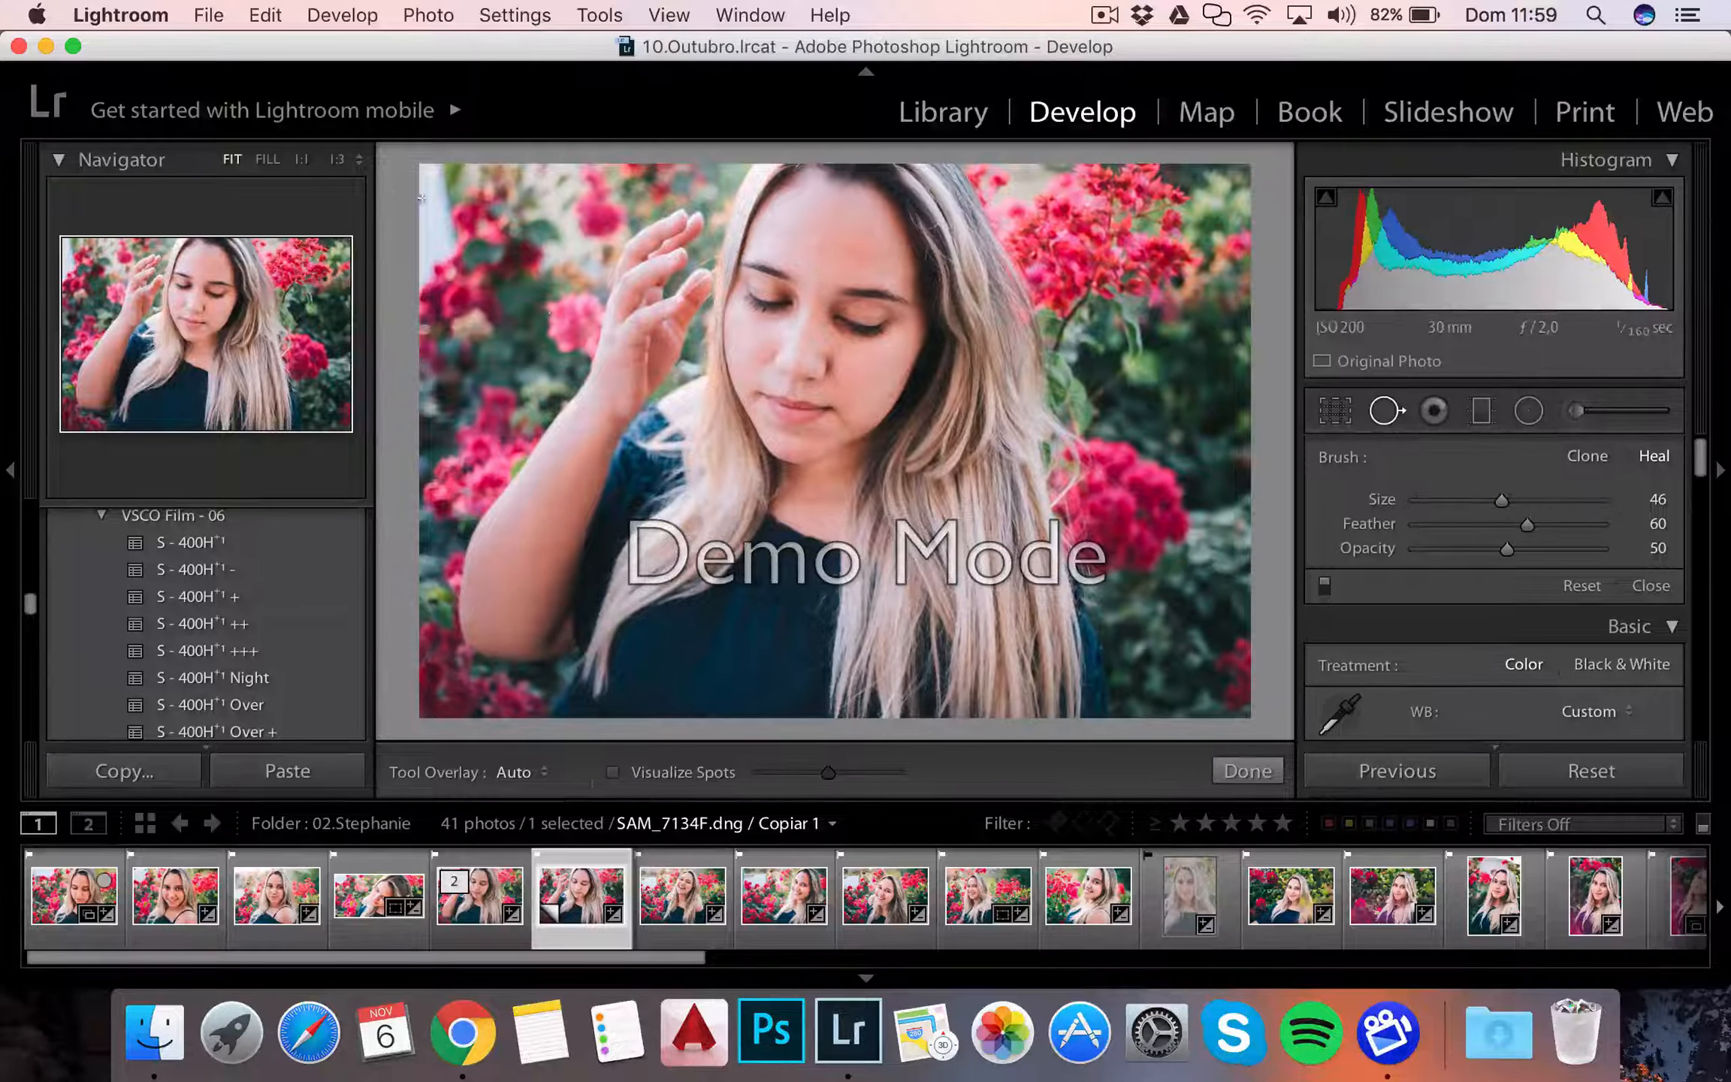
pyautogui.scroll(5, 490, 252)
pyautogui.scroll(1, 481, 256)
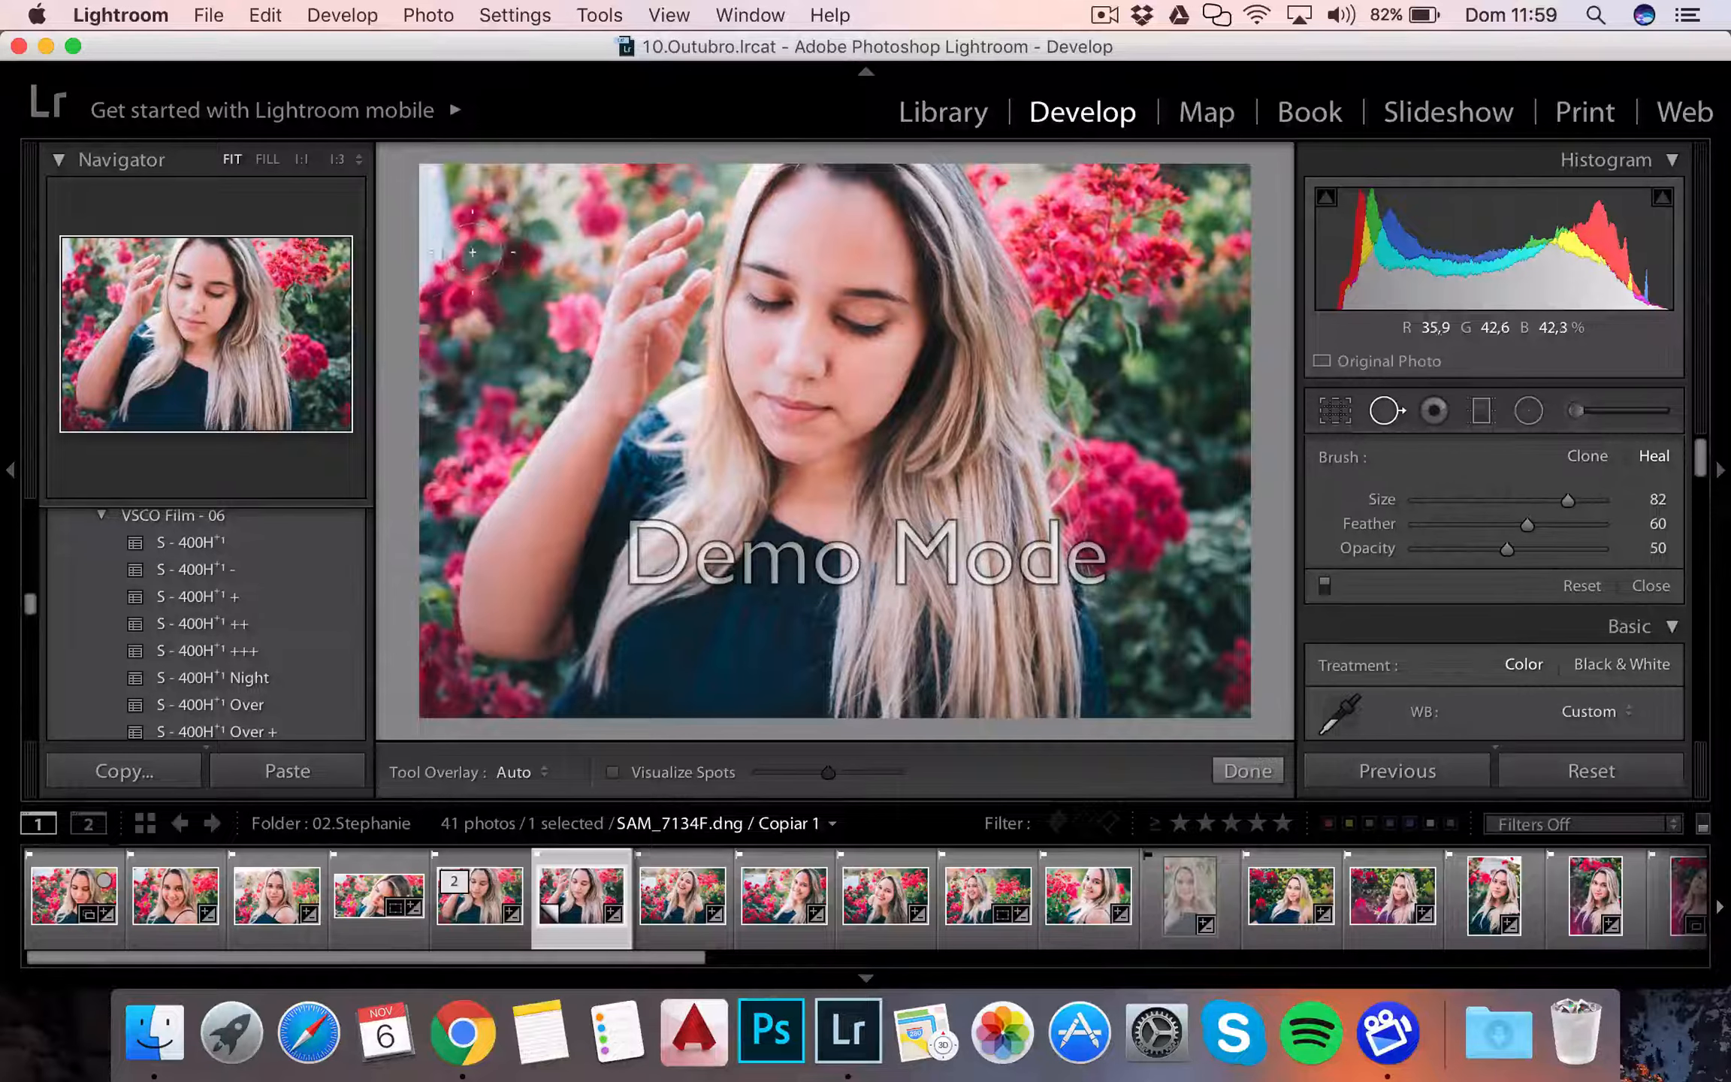
pyautogui.click(435, 221)
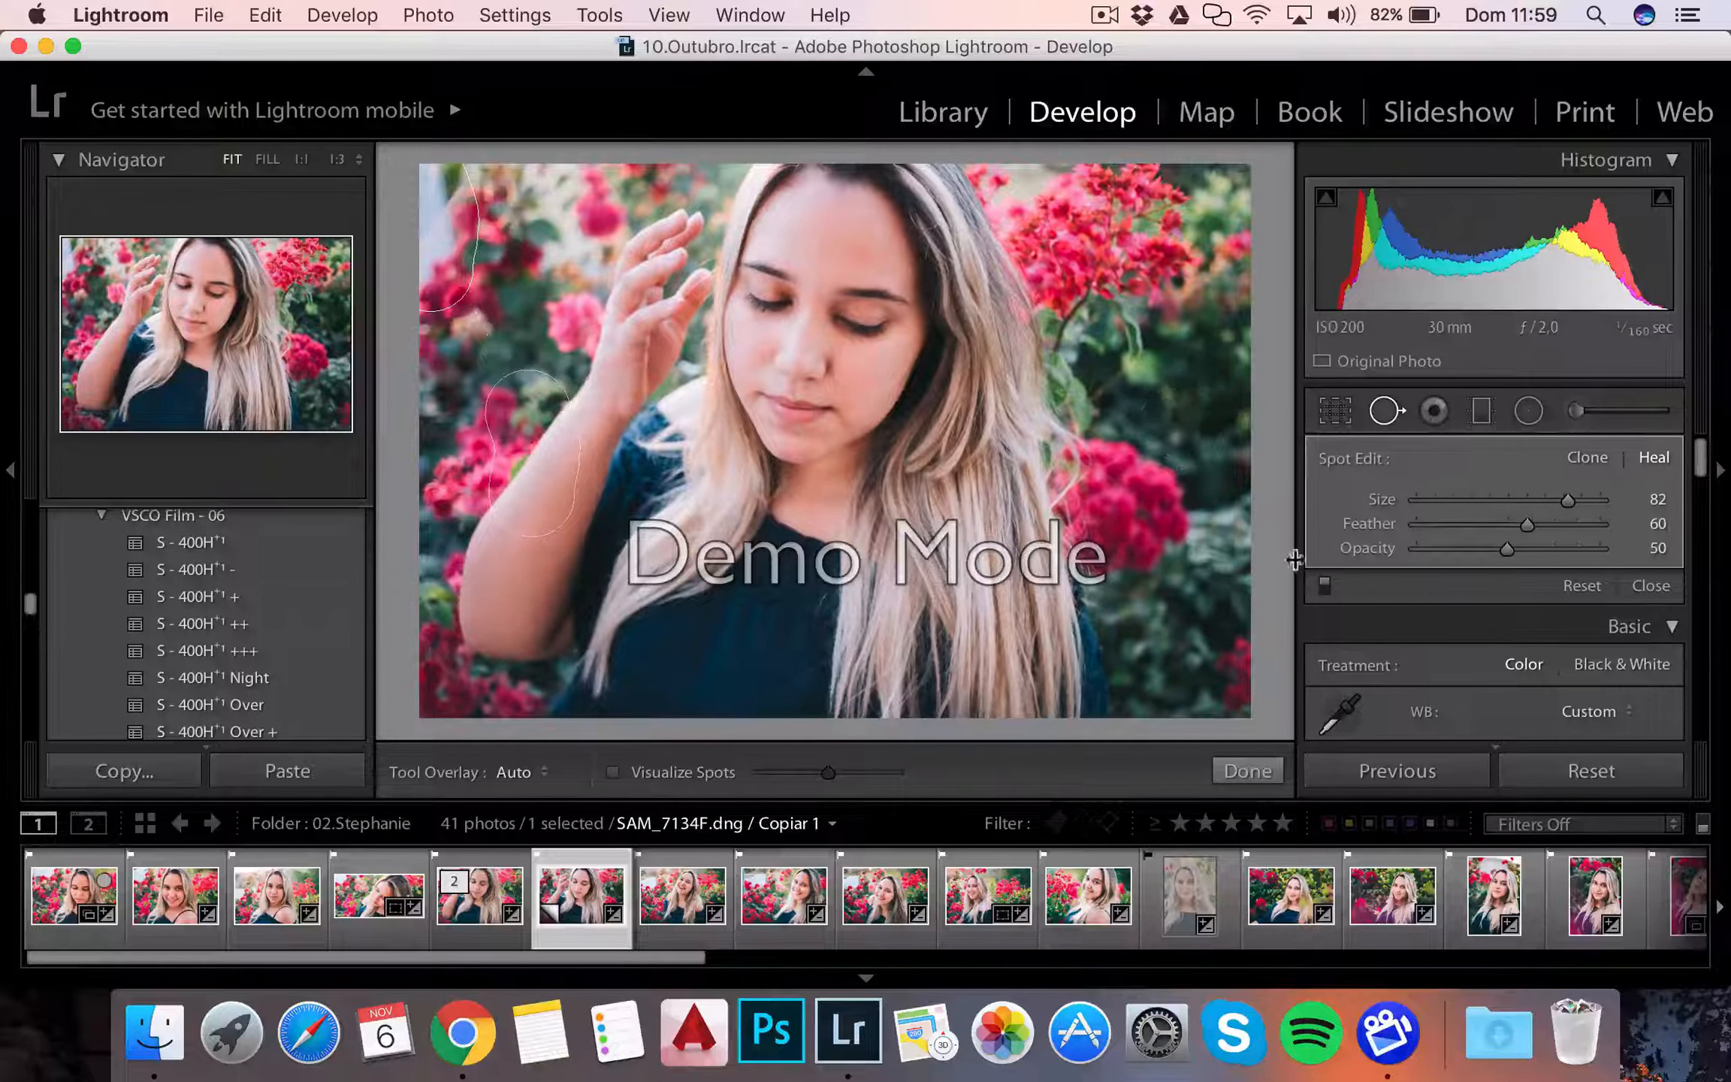
pyautogui.moveTo(547, 434)
pyautogui.mouseDown()
pyautogui.moveTo(543, 321)
pyautogui.moveTo(508, 328)
pyautogui.mouseUp()
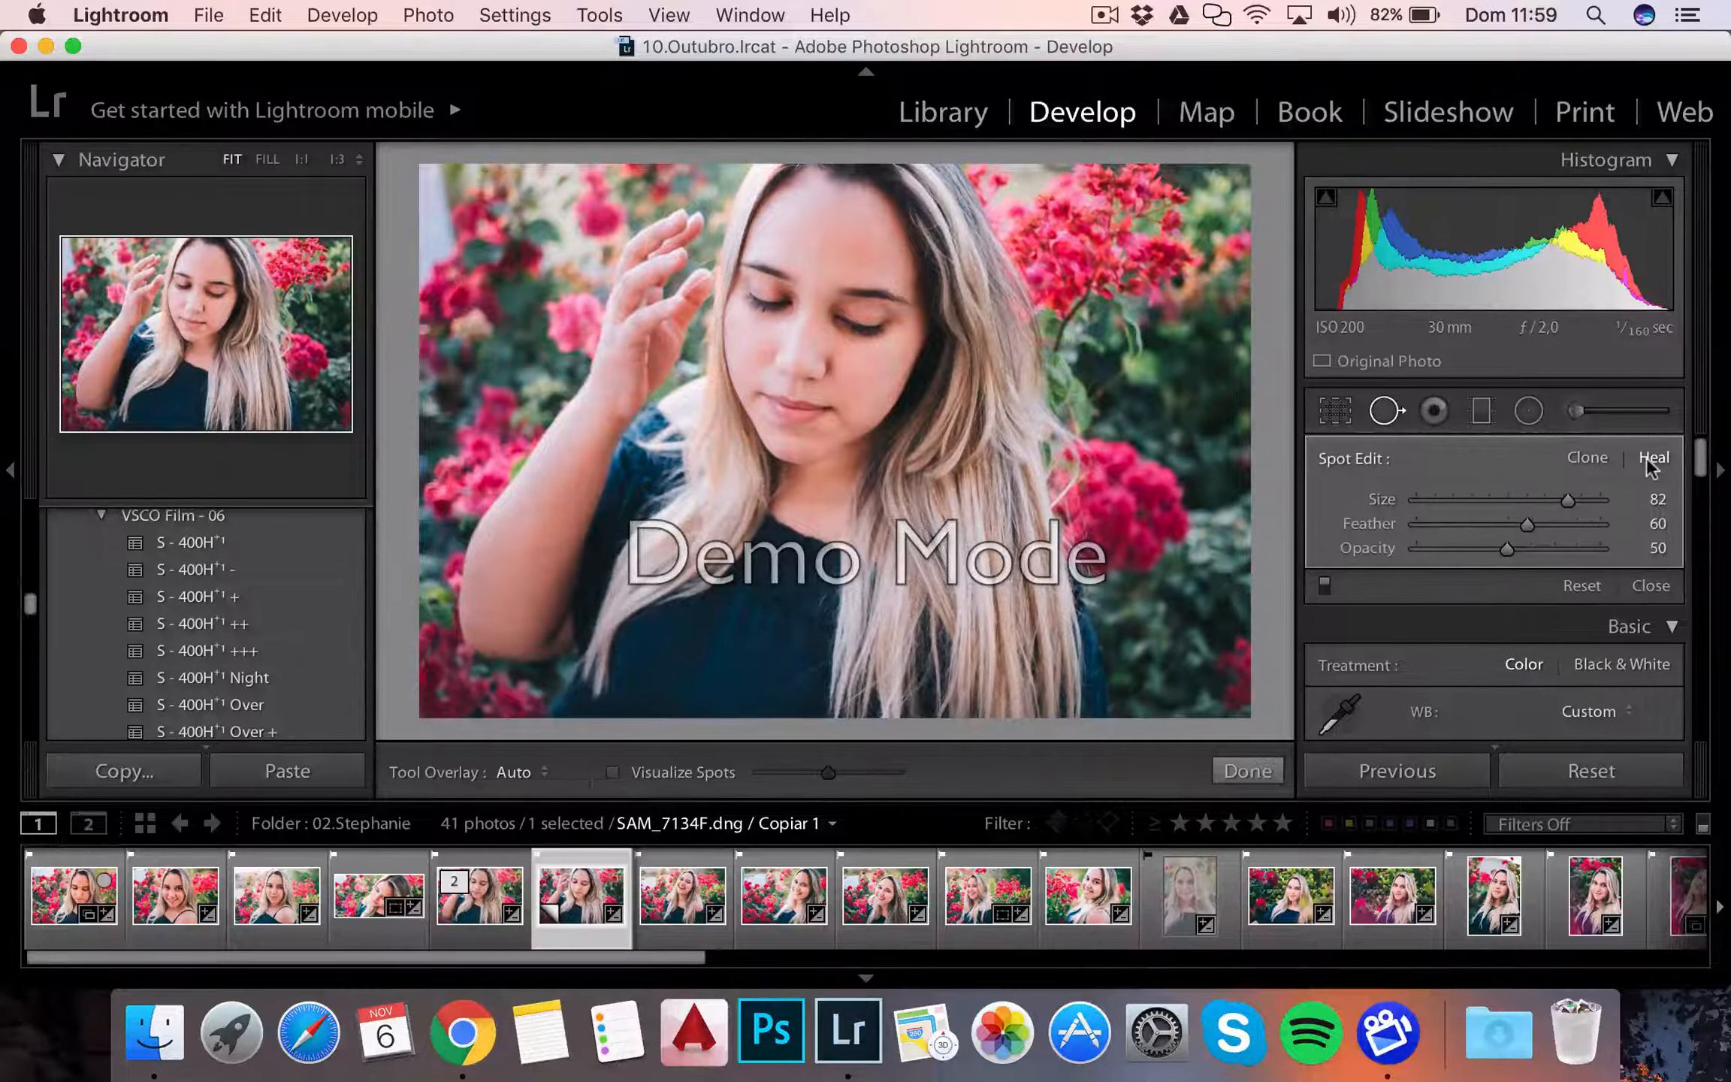
# Step: Switch the corner spot edit to Clone at opacity 100 and finish the spot removal
pyautogui.click(1592, 460)
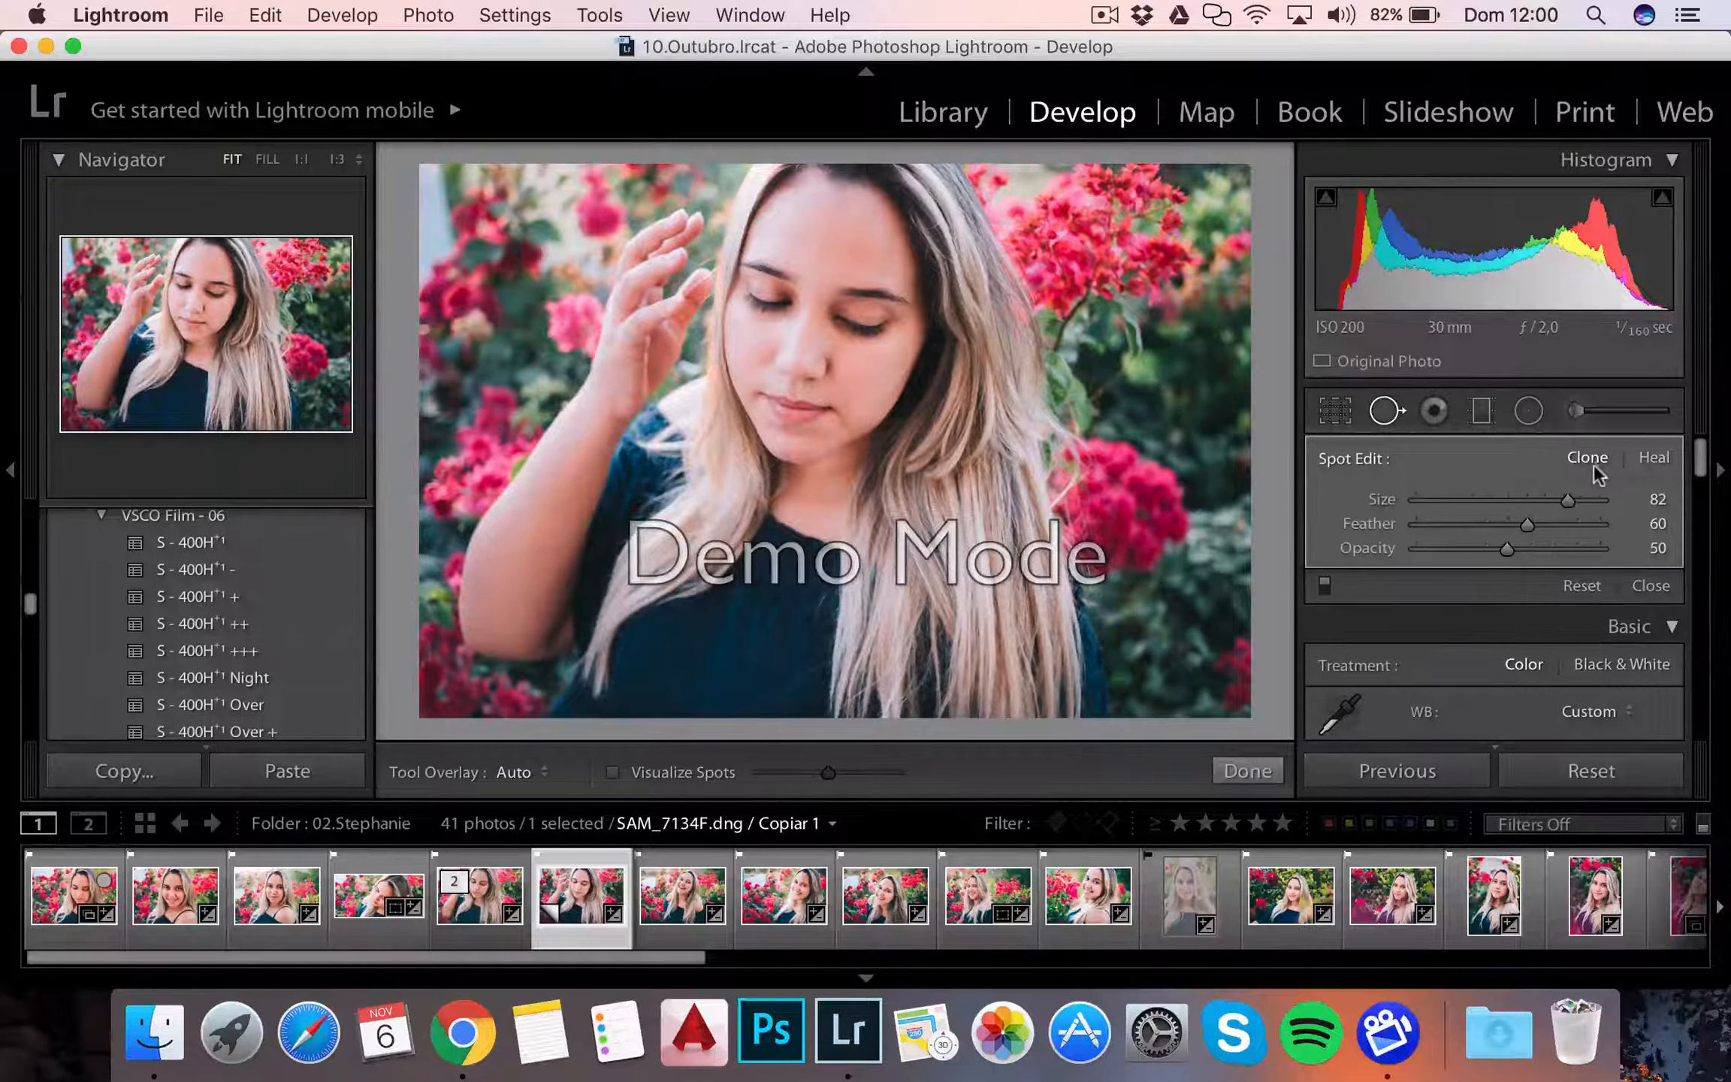
pyautogui.moveTo(1531, 549); pyautogui.dragTo(1601, 551)
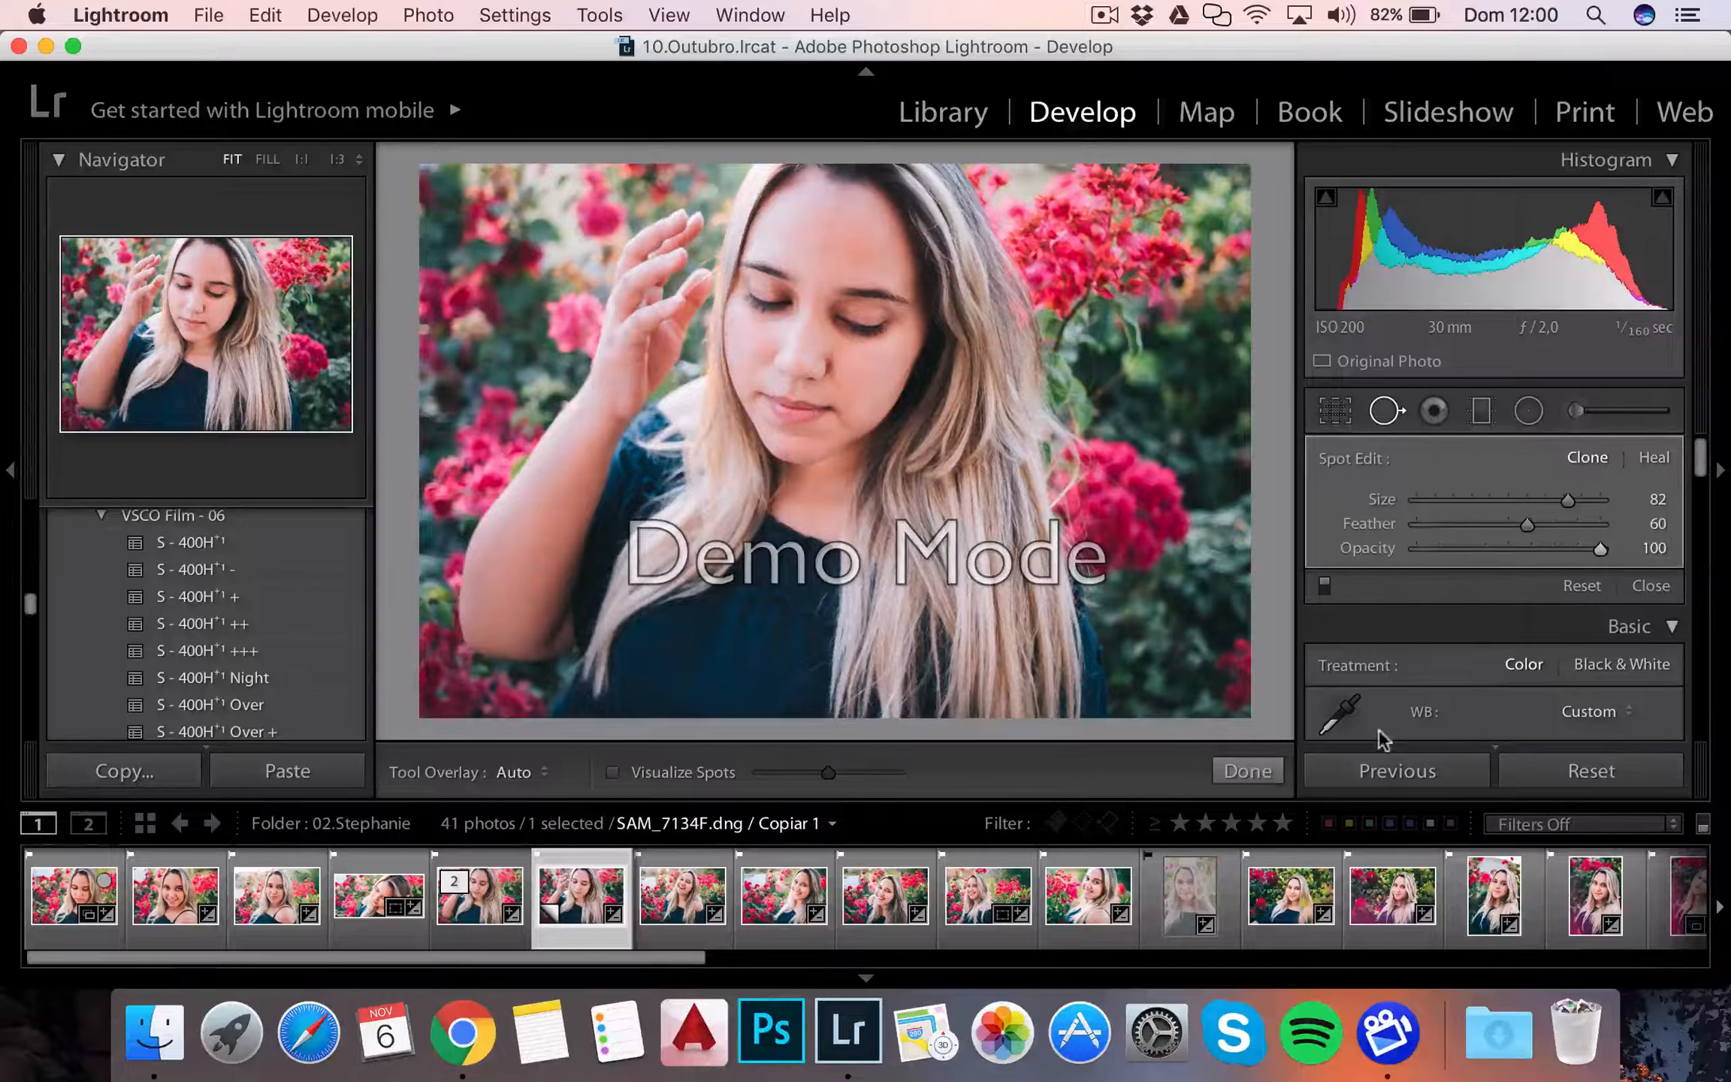
pyautogui.click(1253, 772)
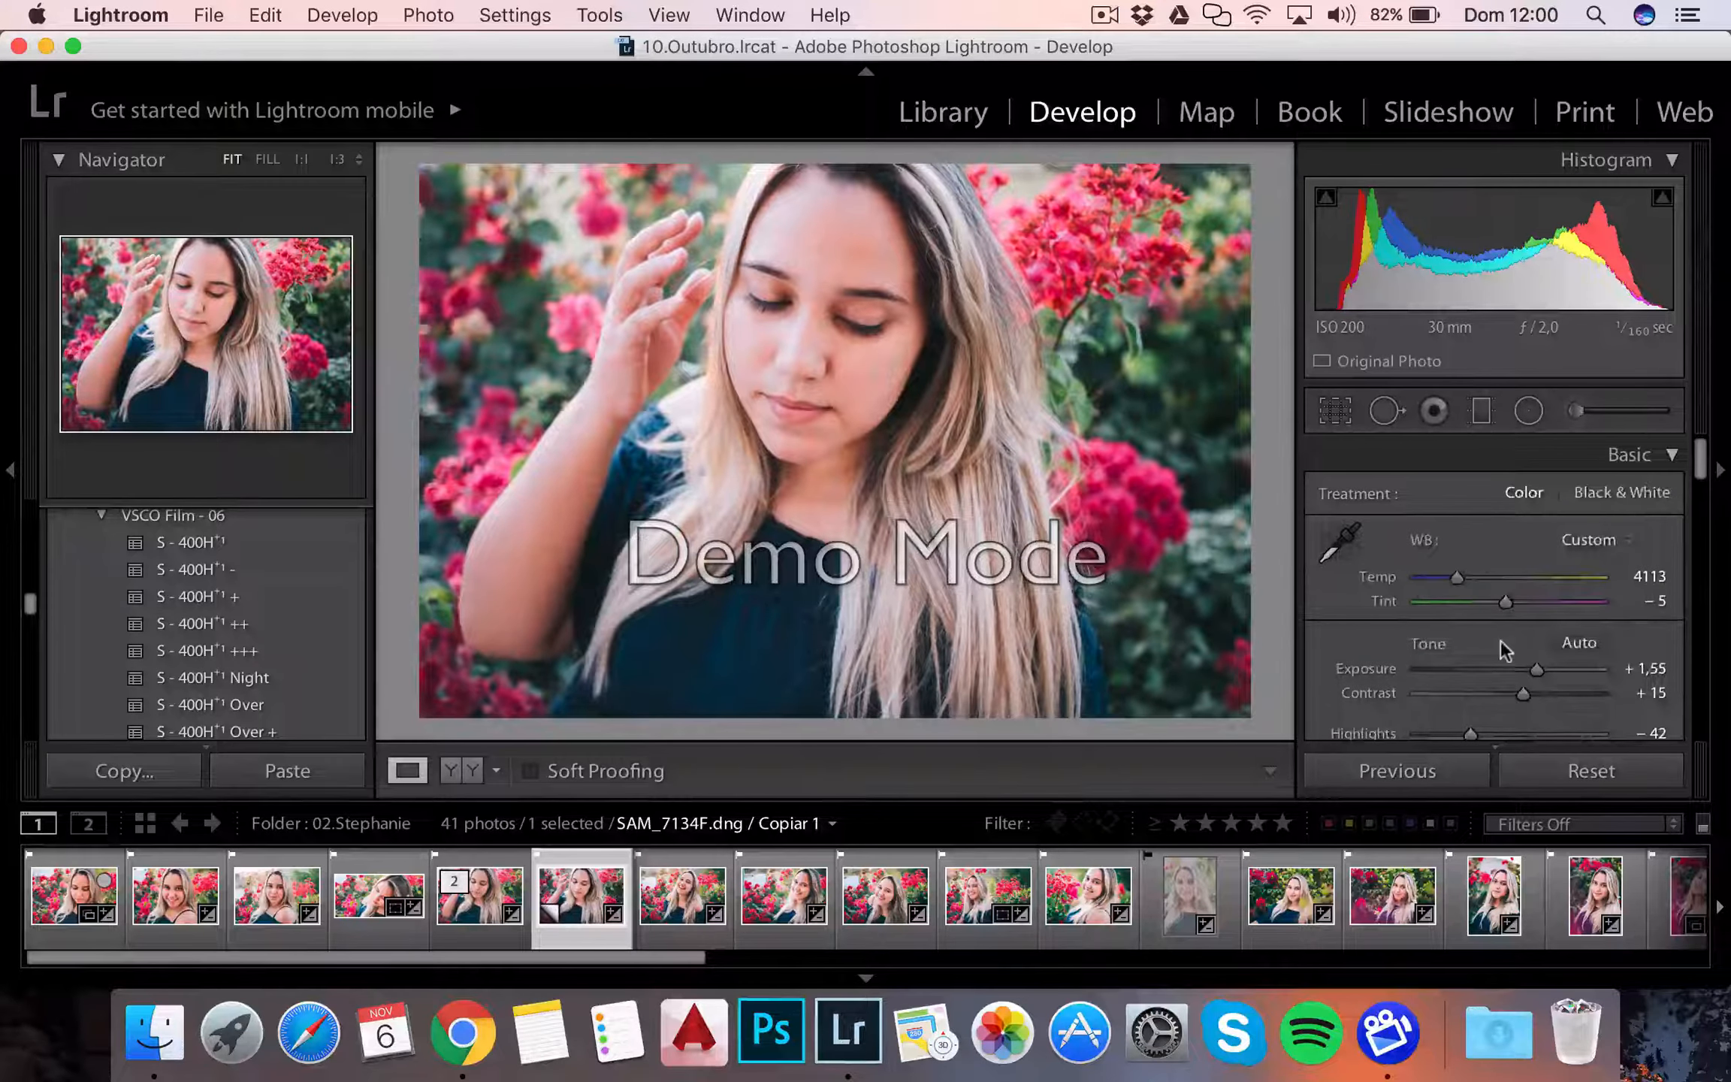
# Step: Raise the photo's vibrance to +26
pyautogui.scroll(-2, 1499, 639)
pyautogui.scroll(-2, 1500, 639)
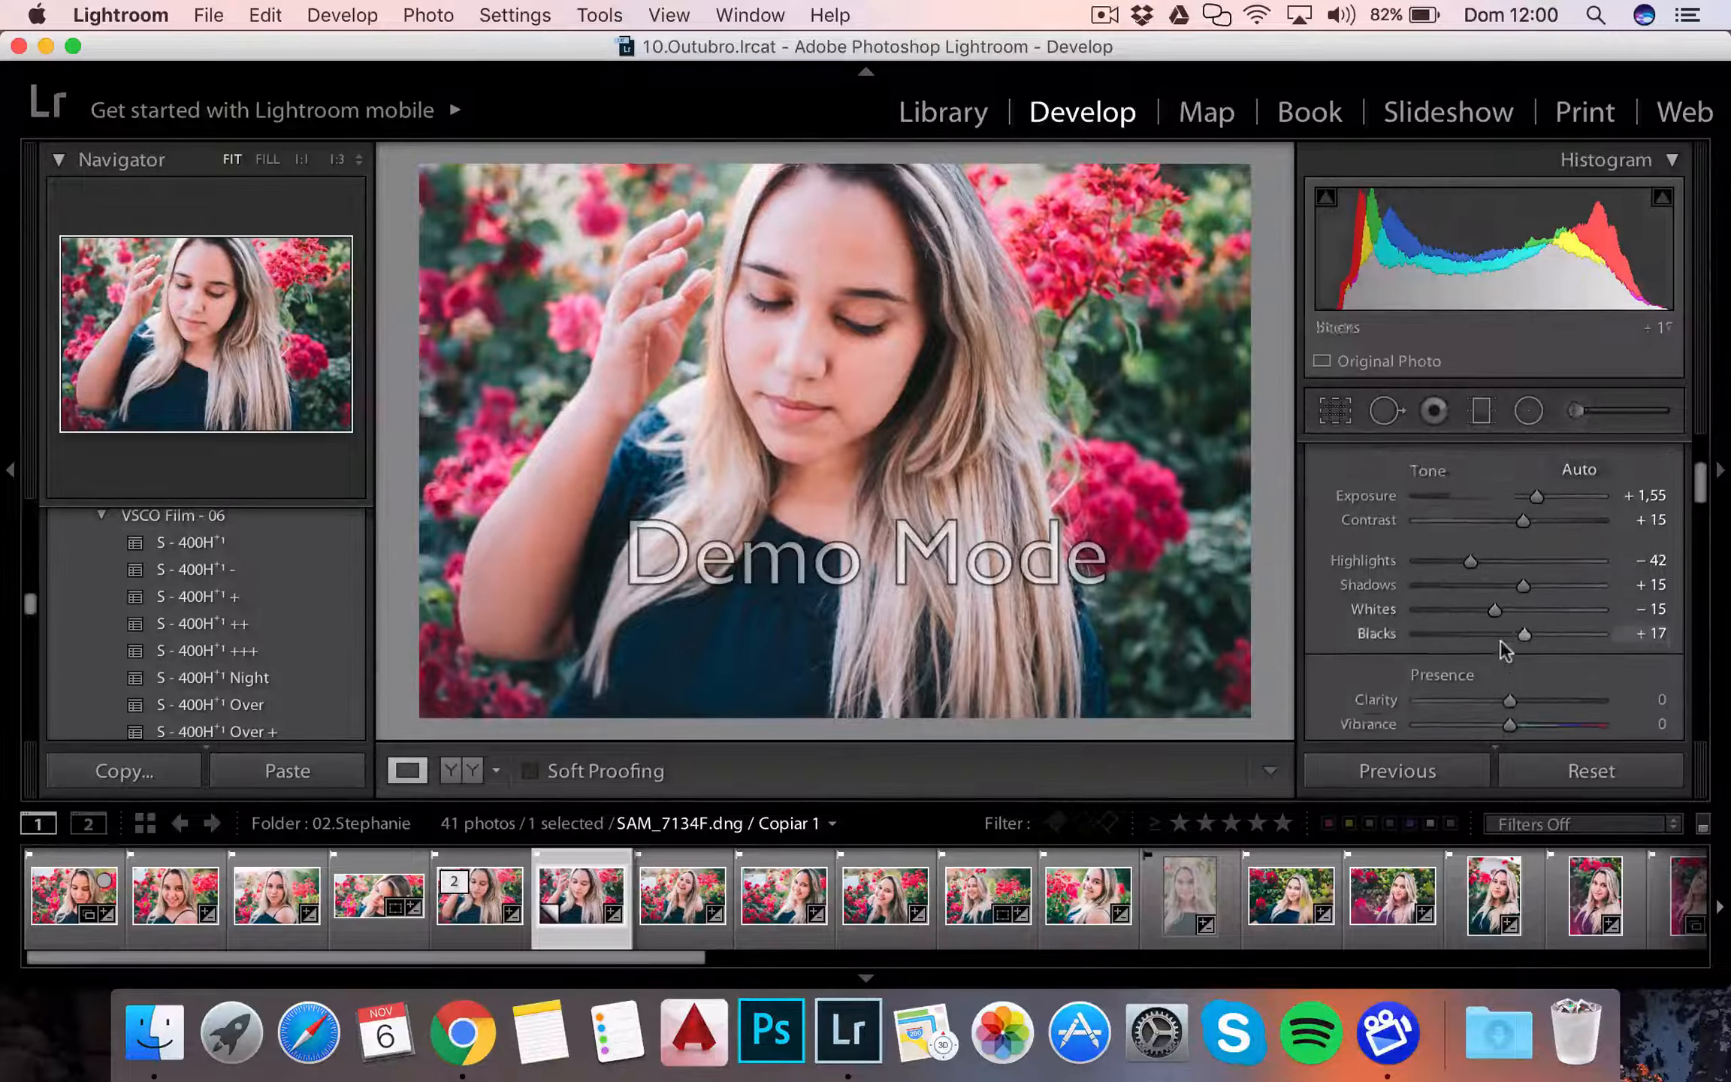
pyautogui.scroll(-2, 1500, 639)
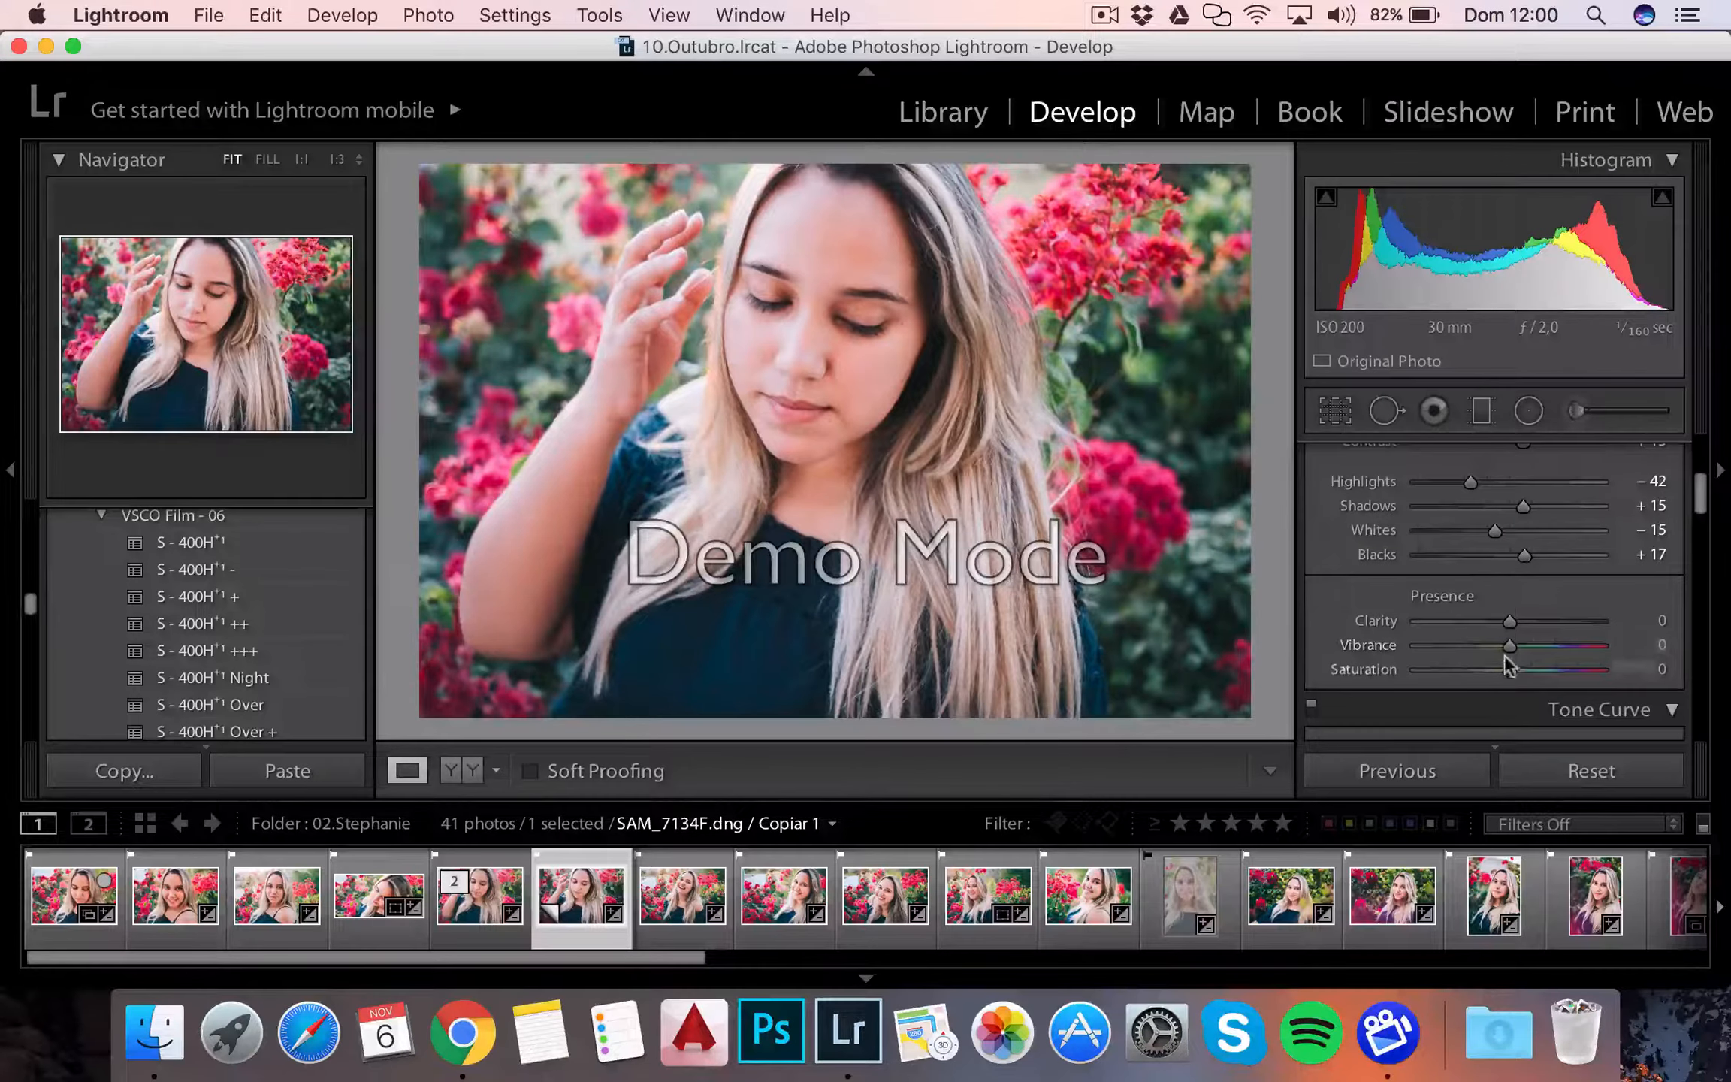
pyautogui.moveTo(1512, 646); pyautogui.dragTo(1526, 646)
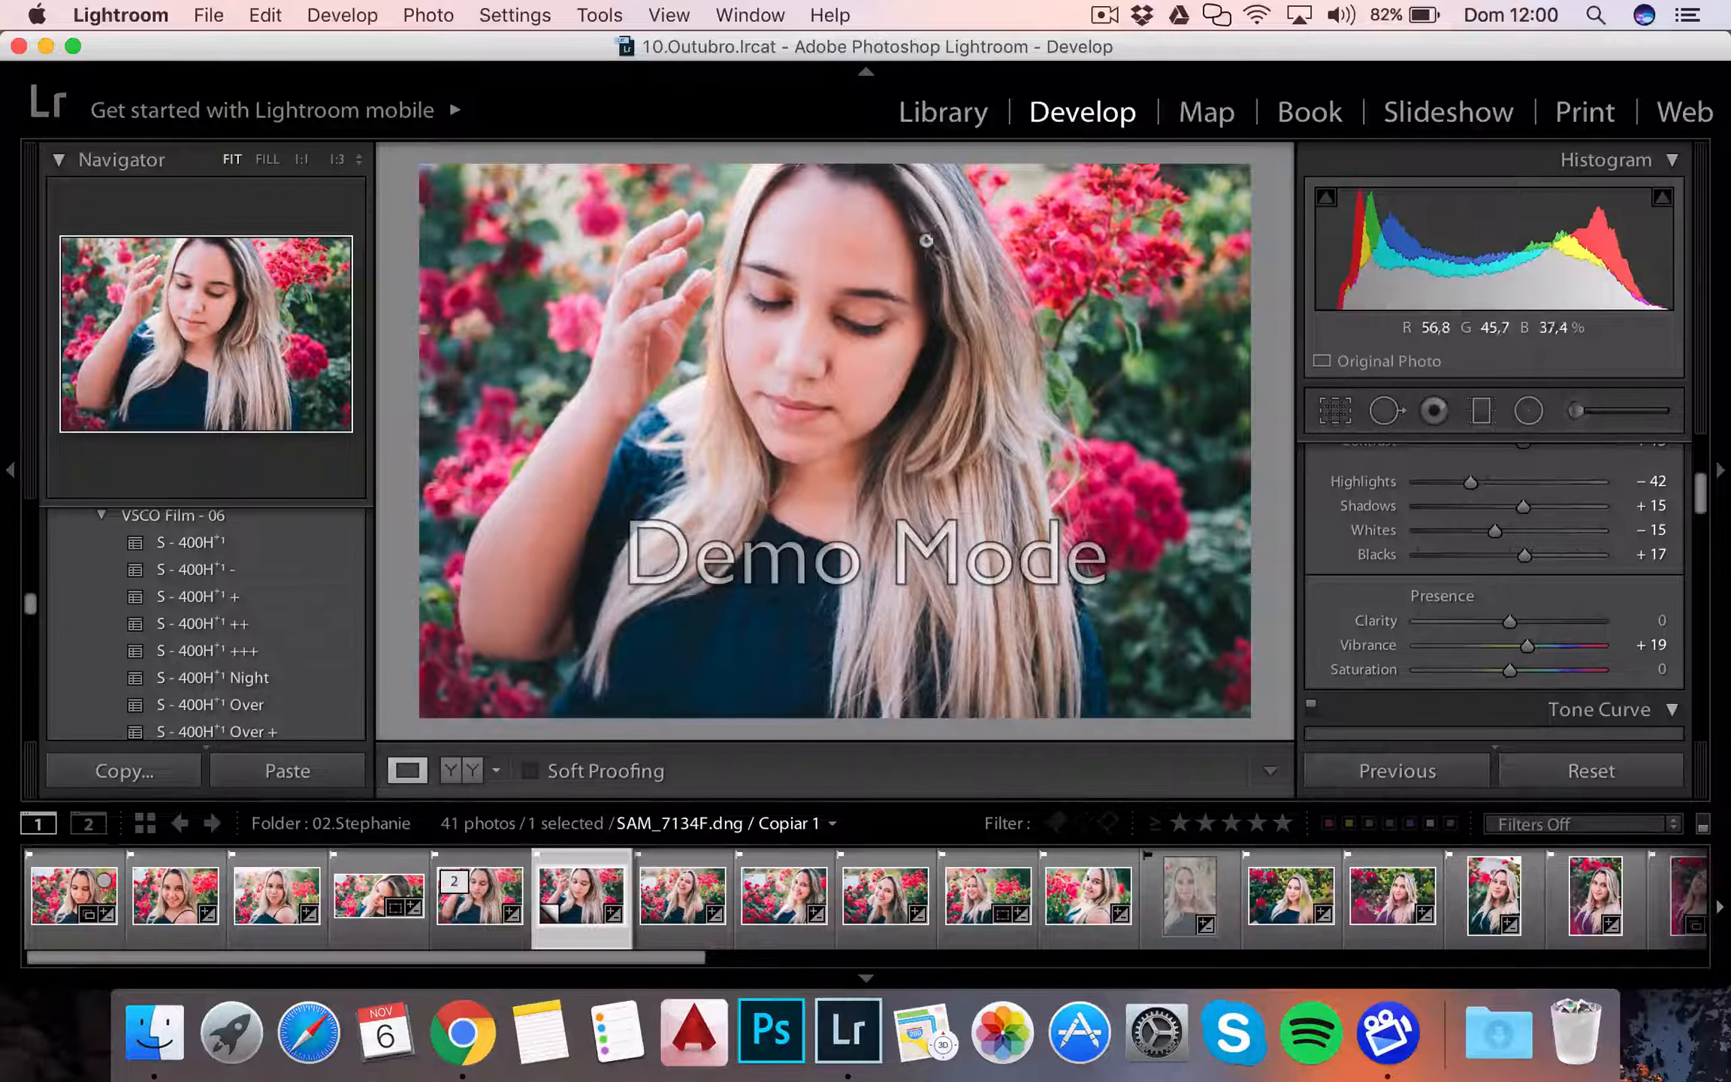
pyautogui.moveTo(1526, 646)
pyautogui.mouseDown()
pyautogui.moveTo(1545, 648)
pyautogui.moveTo(1502, 650)
pyautogui.moveTo(1559, 674)
pyautogui.moveTo(1508, 671)
pyautogui.moveTo(1530, 646)
pyautogui.mouseUp()
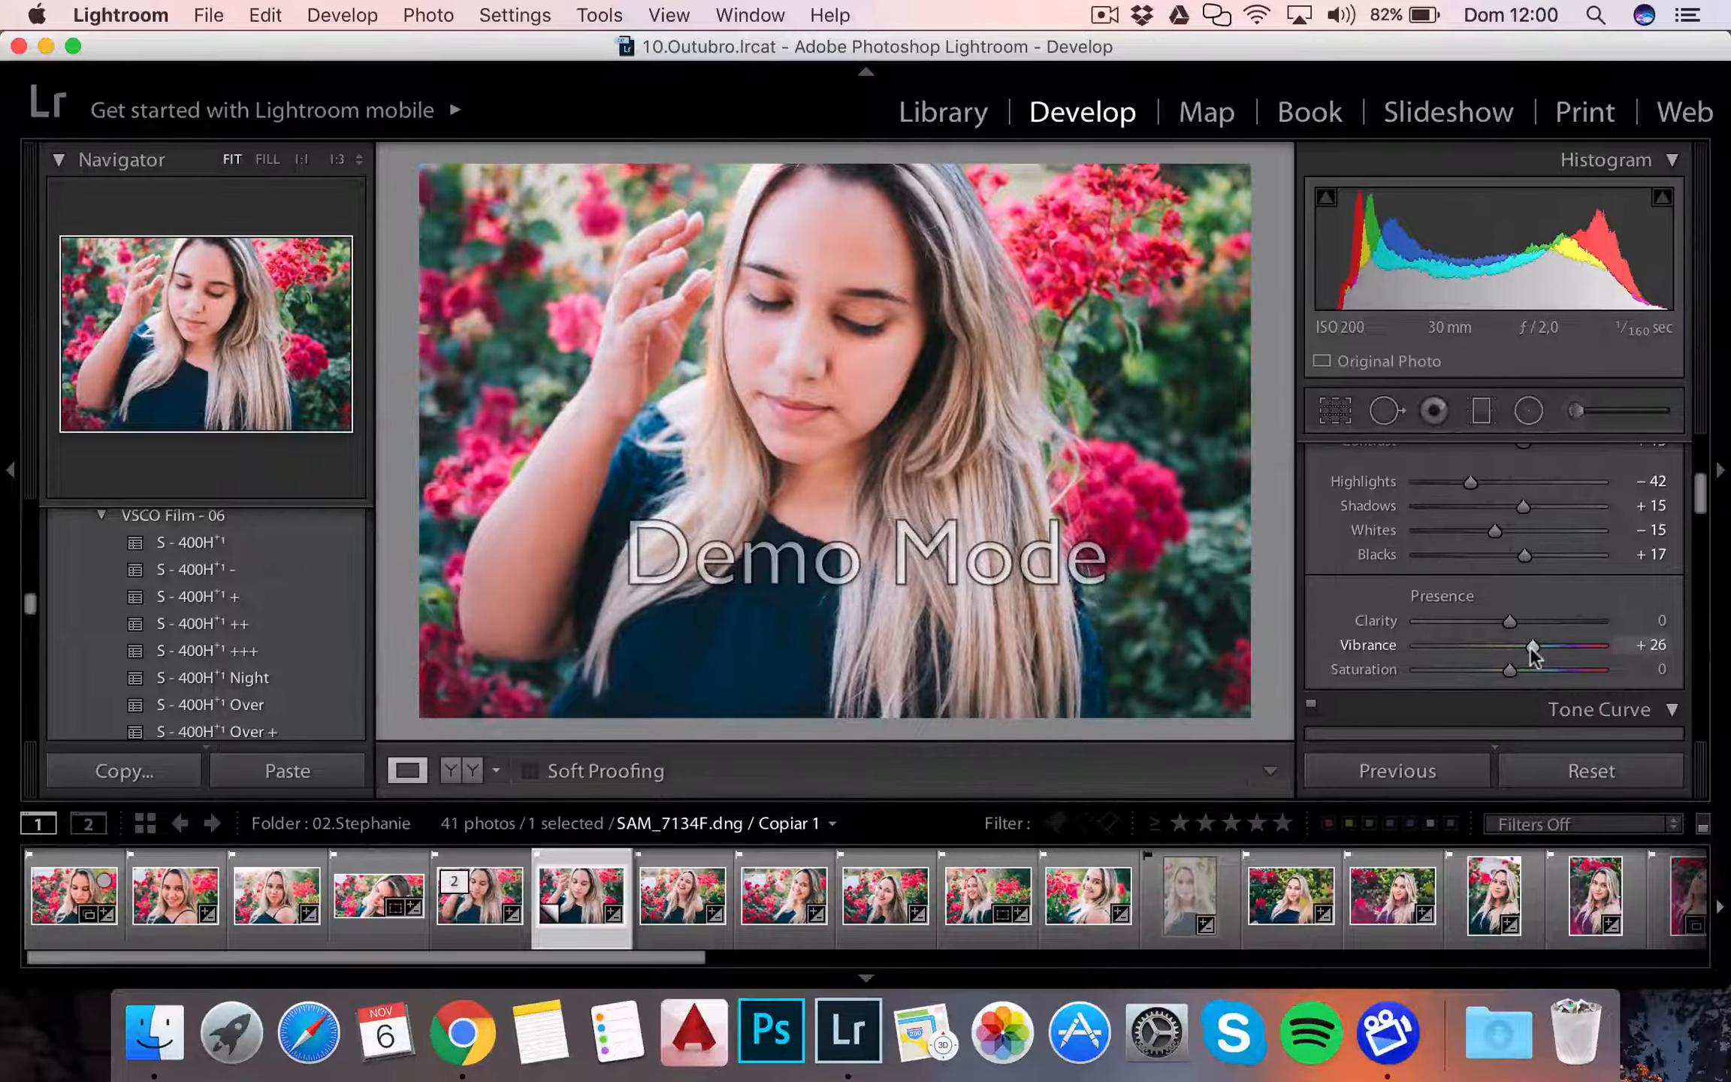
# Step: Remove the preset's grain, then restore only a slight grain amount
pyautogui.scroll(3, 1530, 590)
pyautogui.scroll(-6, 1529, 588)
pyautogui.scroll(-10, 1530, 590)
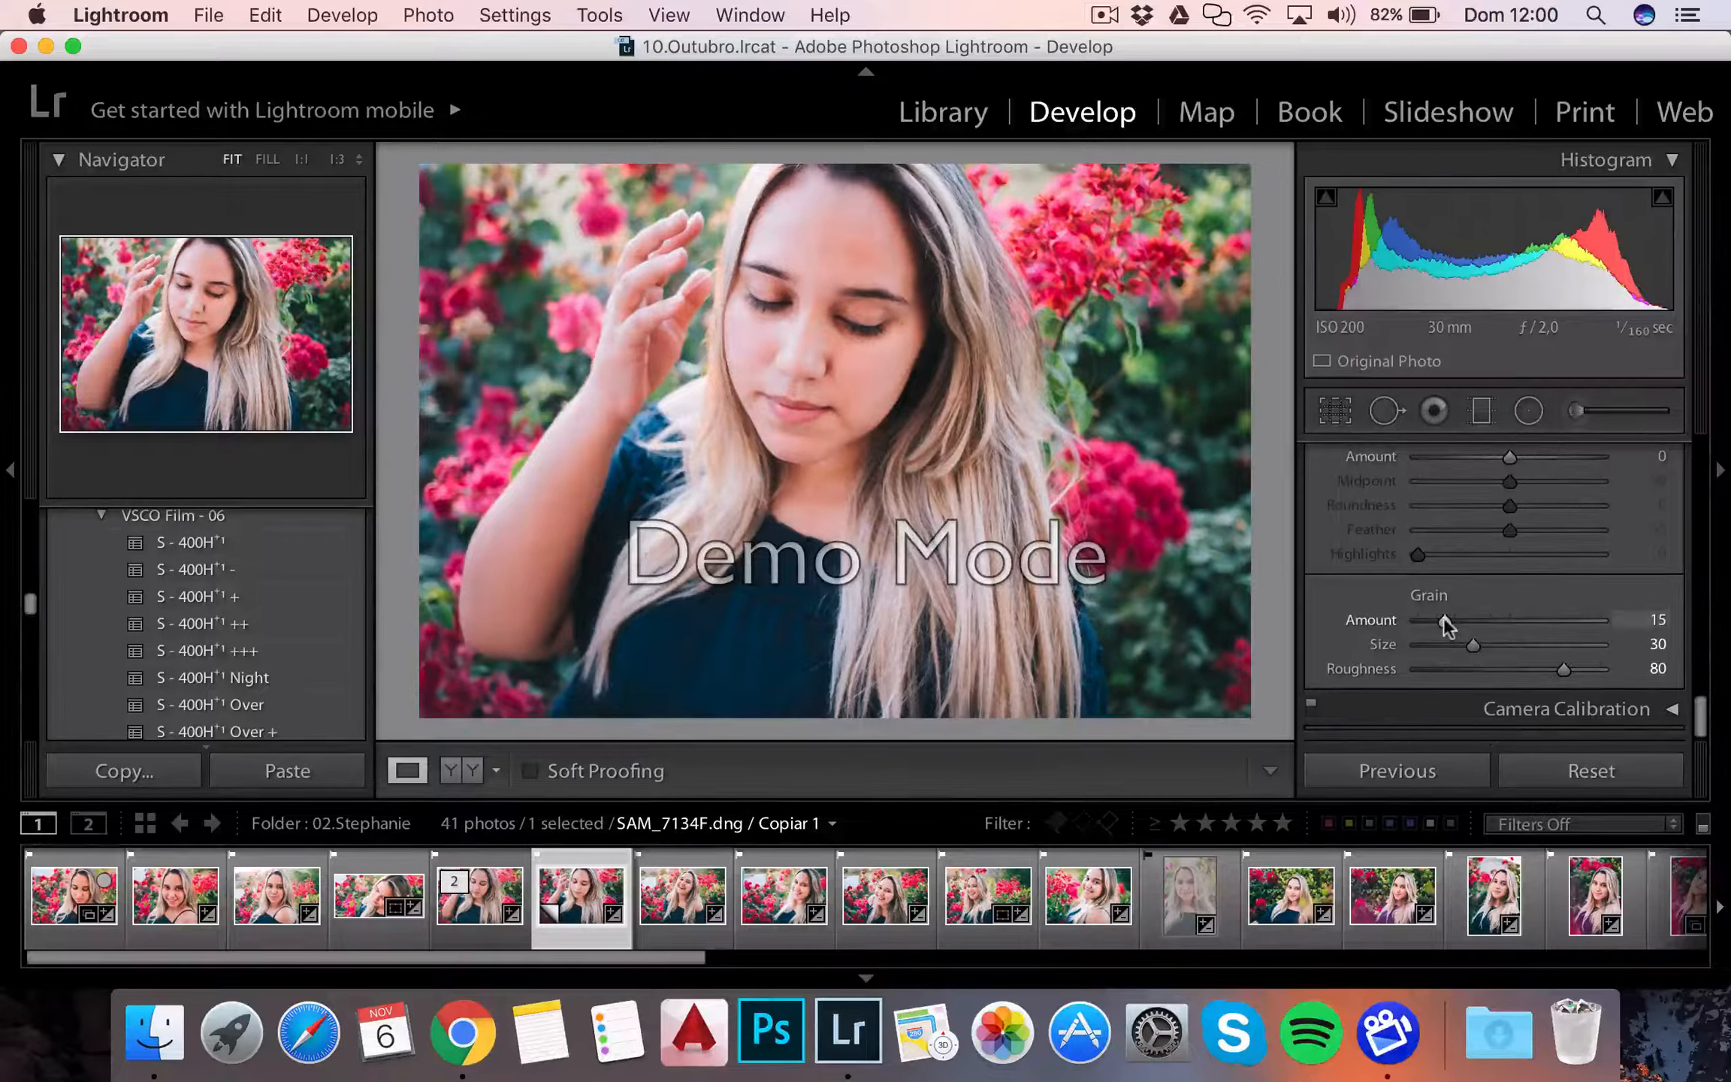
pyautogui.moveTo(1443, 619); pyautogui.dragTo(1270, 644)
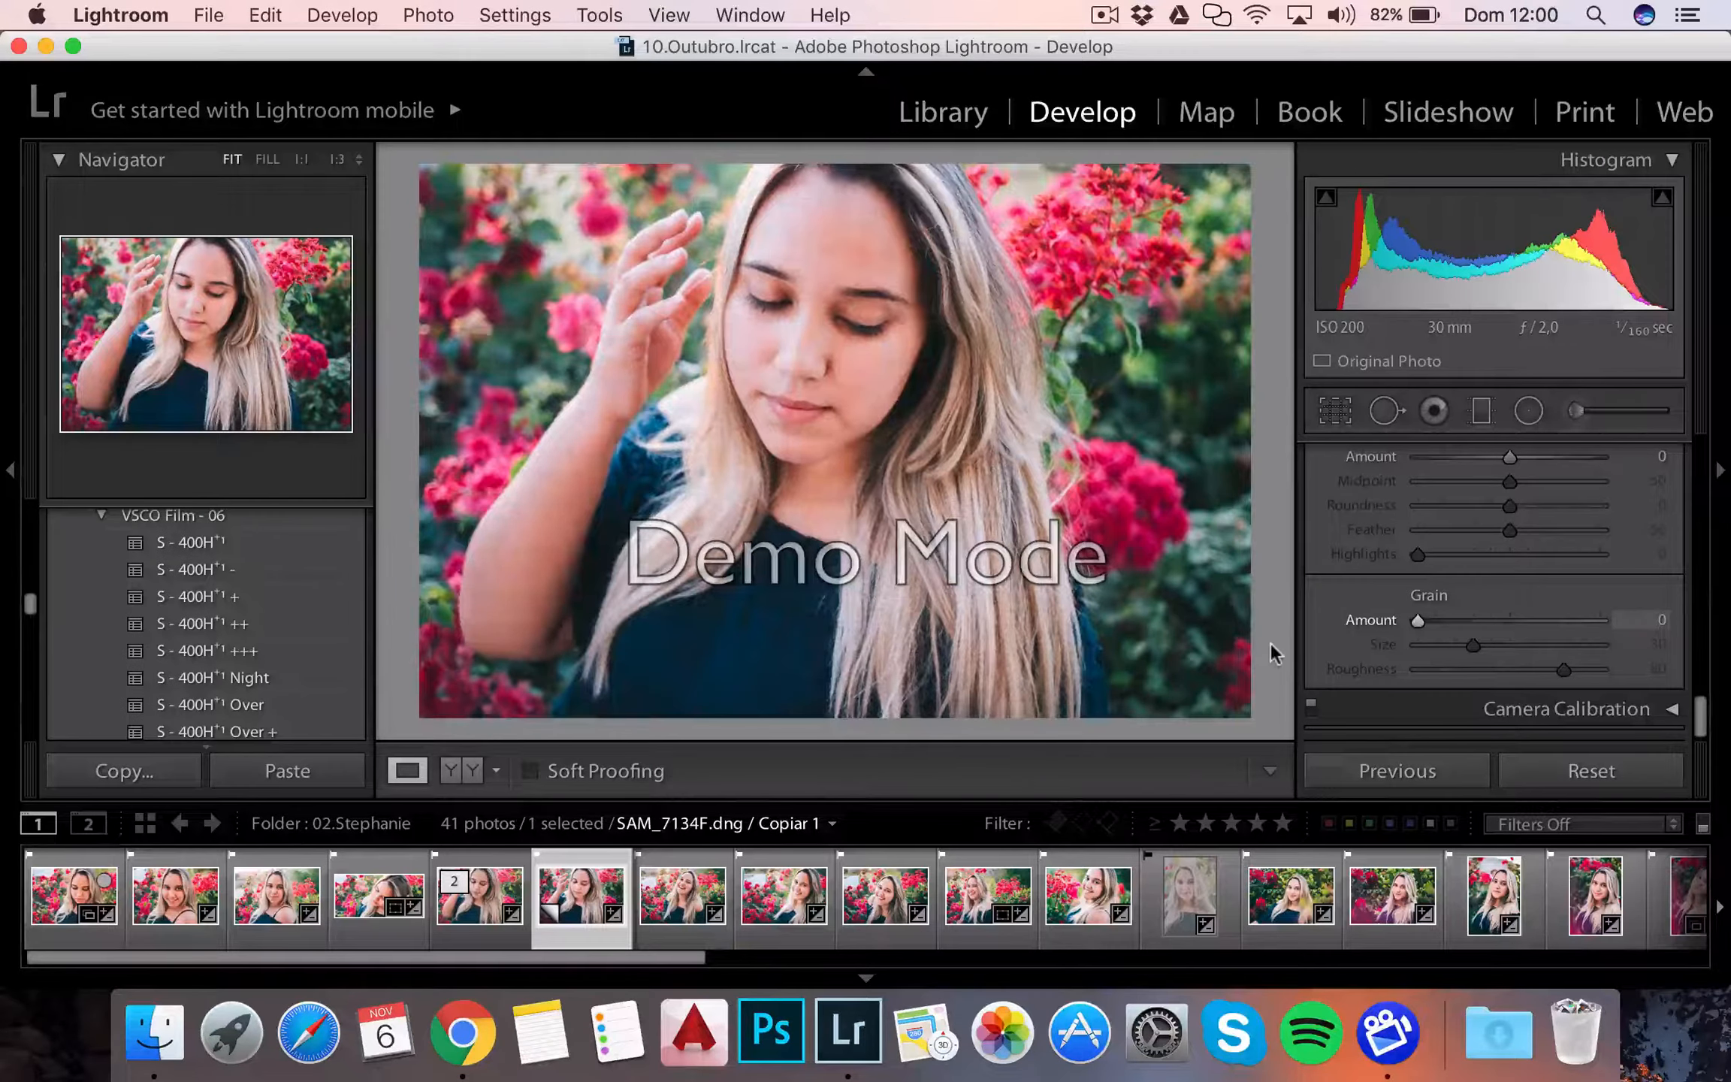
pyautogui.moveTo(1418, 624); pyautogui.dragTo(1431, 623)
# Step: Increase the sharpening amount slightly from zero
pyautogui.scroll(3, 1505, 589)
pyautogui.scroll(5, 1509, 598)
pyautogui.scroll(2, 1504, 588)
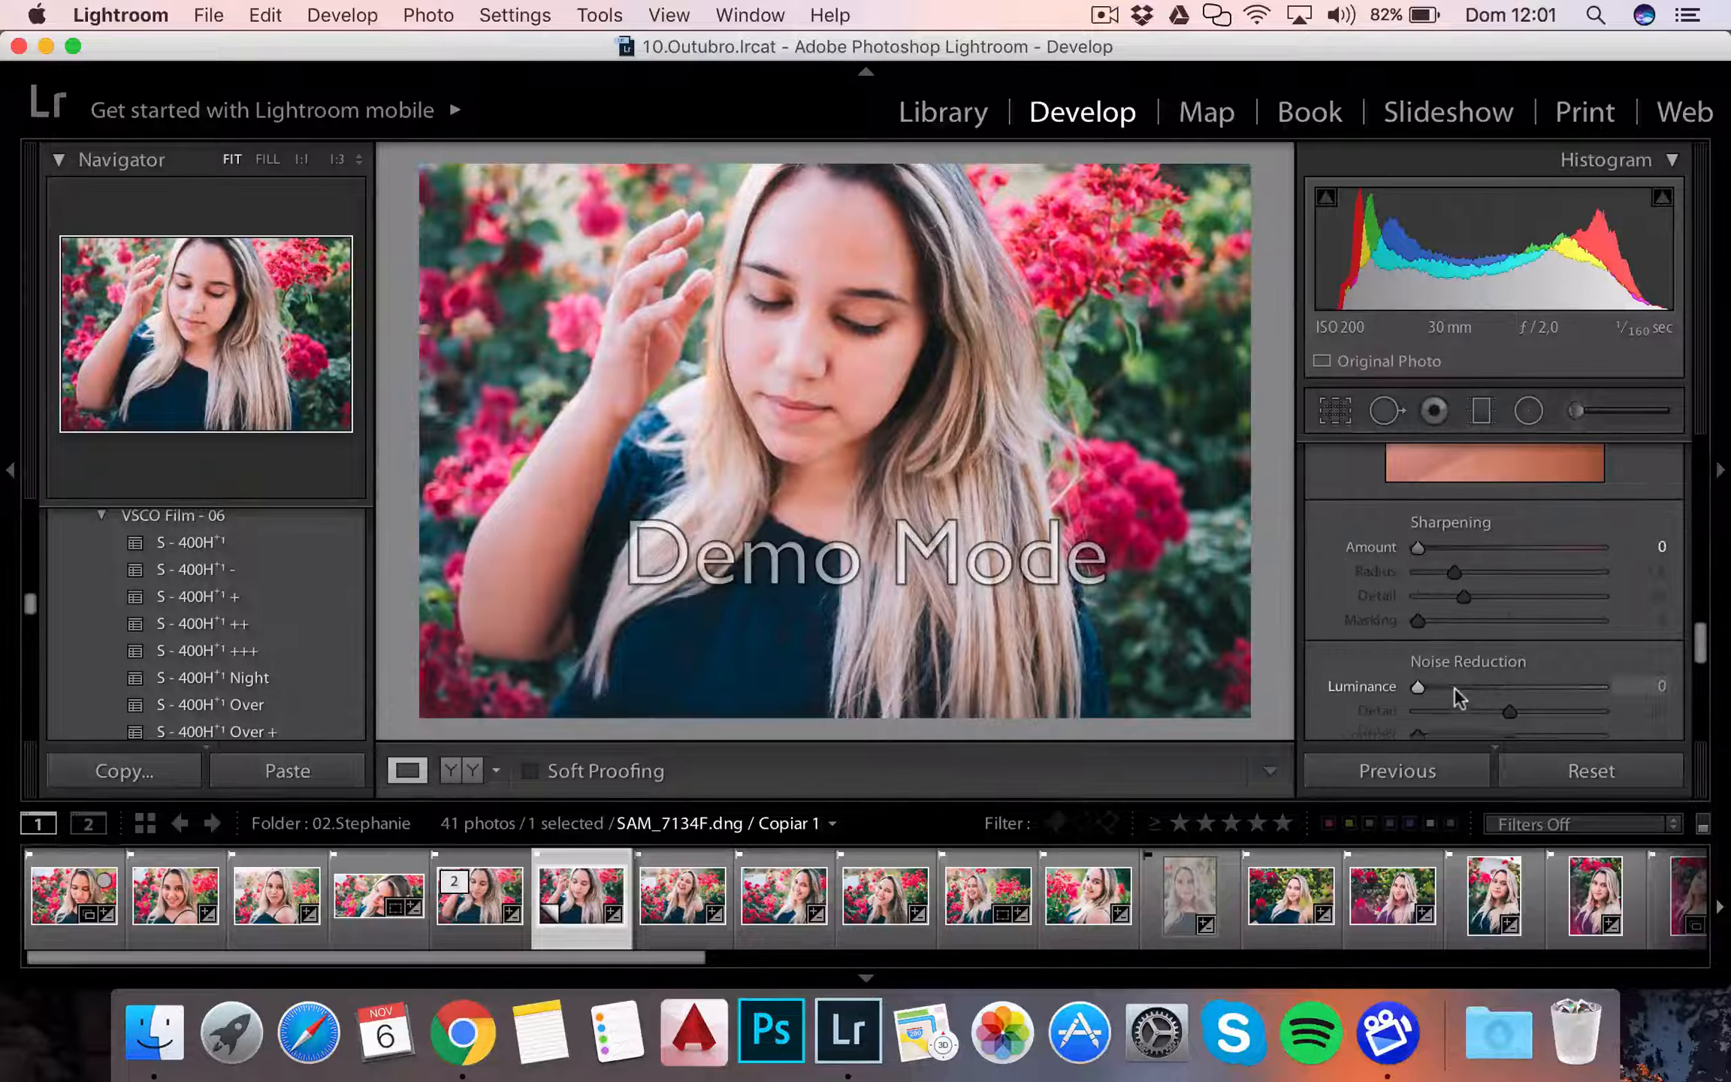
pyautogui.scroll(2, 1454, 687)
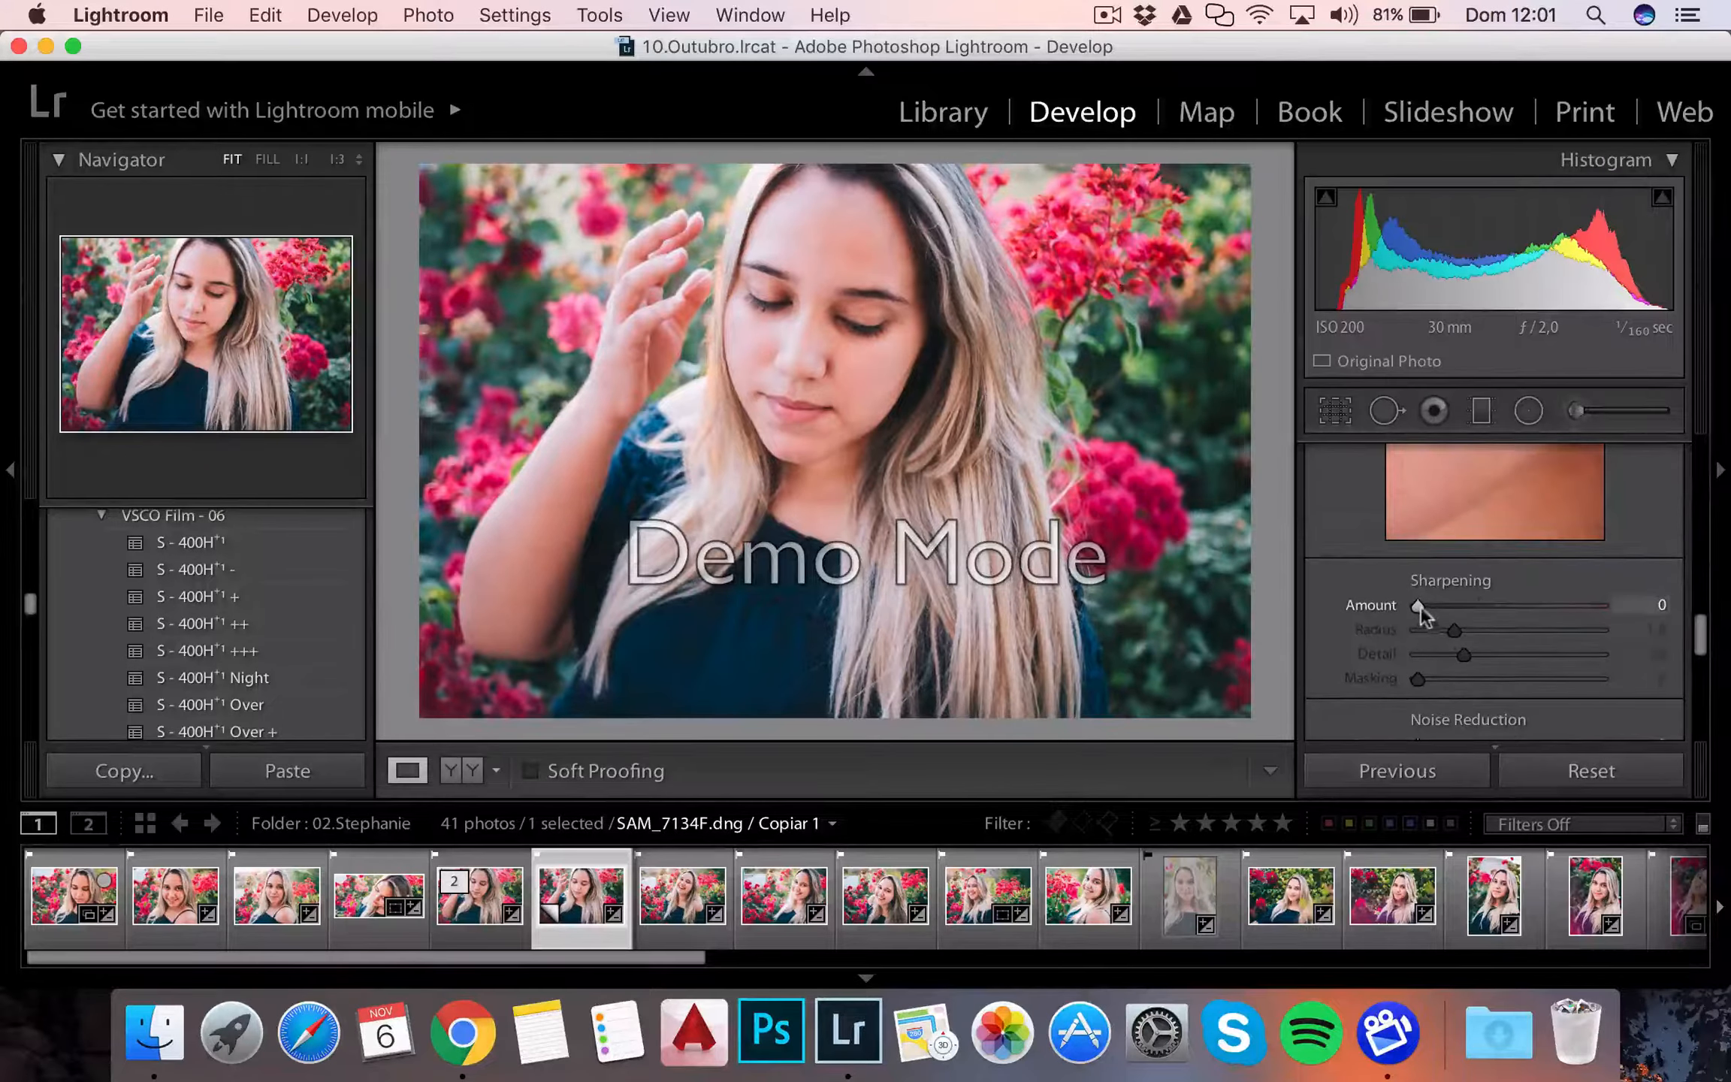
pyautogui.moveTo(1418, 605); pyautogui.dragTo(1450, 606)
# Step: Warm the photo further by setting the white balance temperature to 4365
pyautogui.scroll(6, 1448, 614)
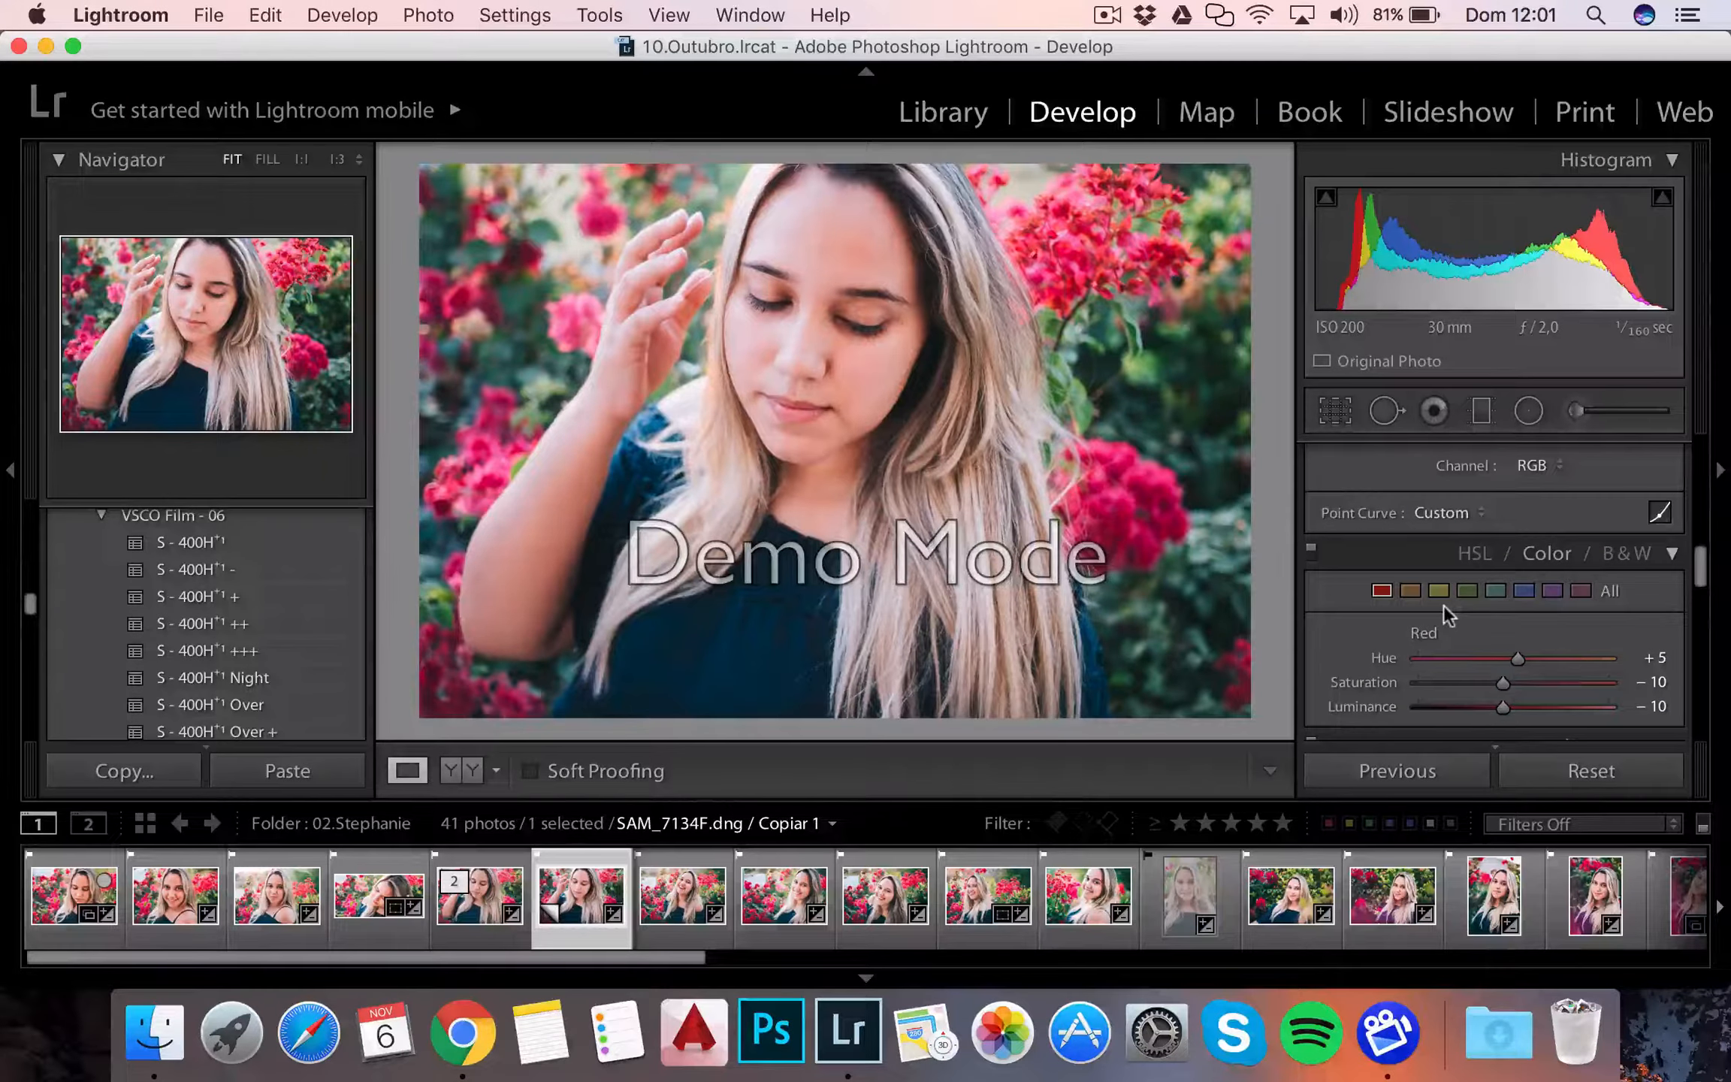
pyautogui.scroll(-1, 1444, 605)
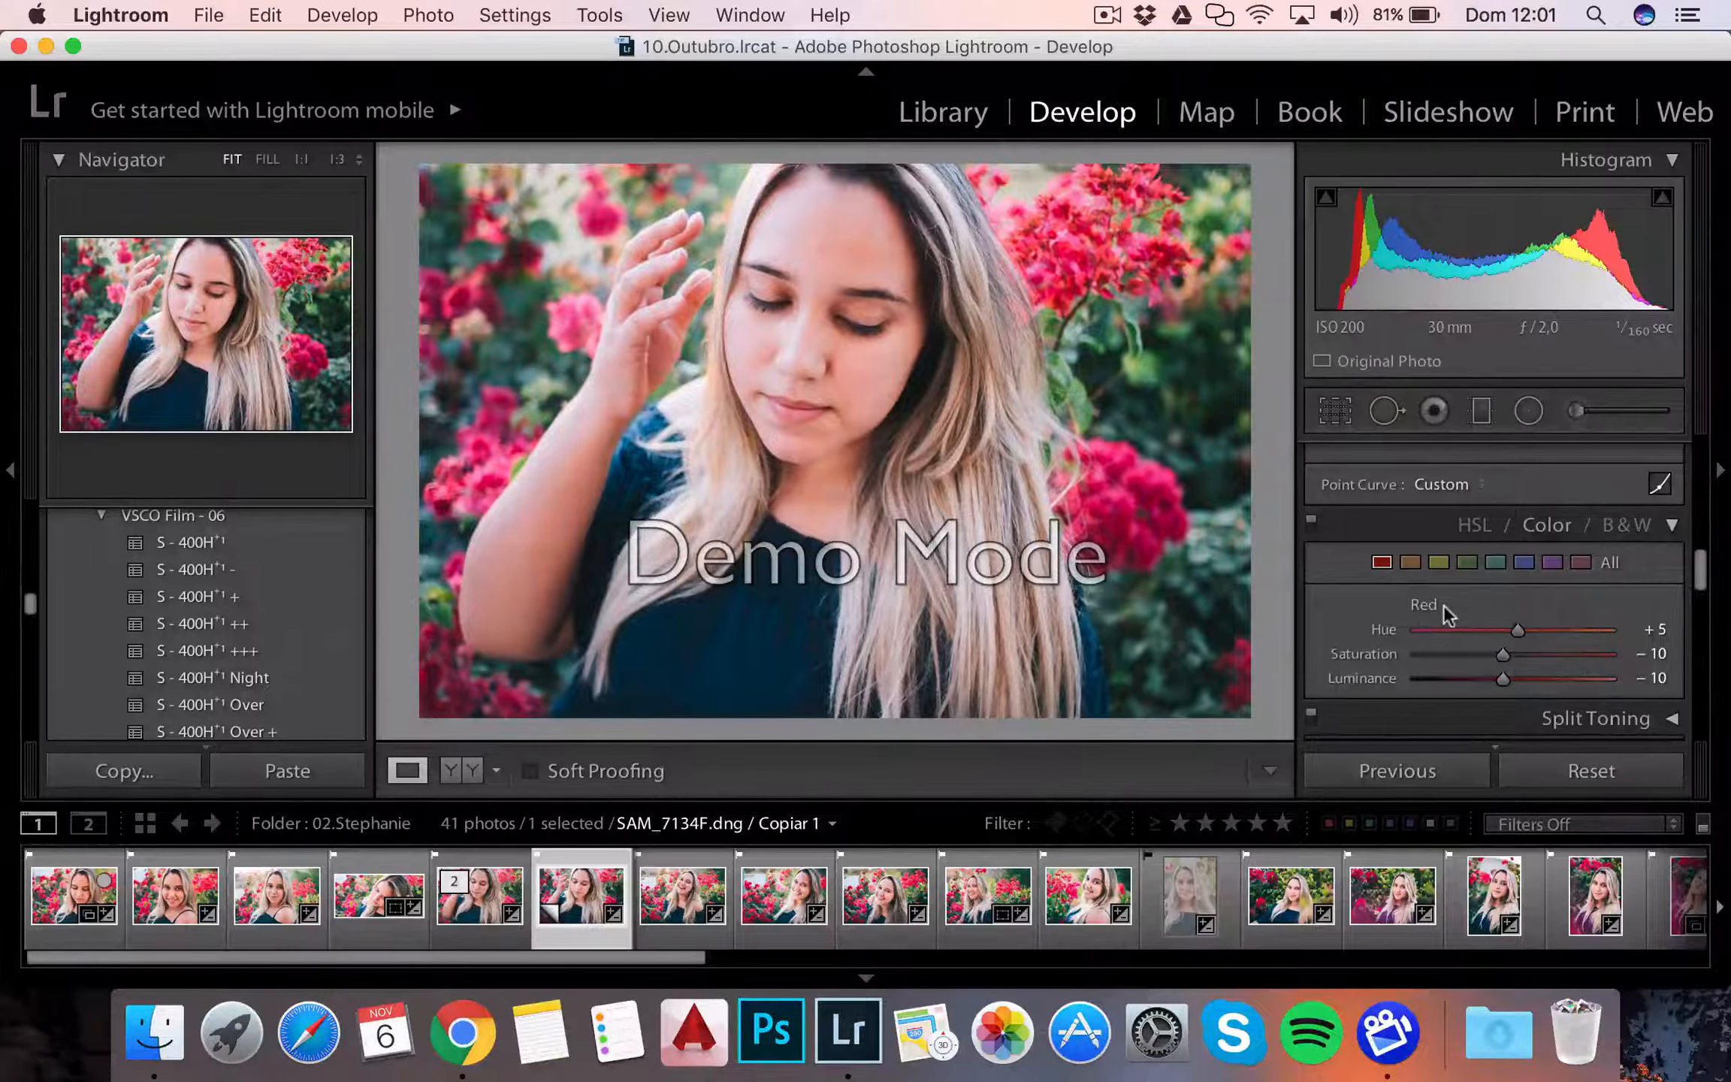
pyautogui.scroll(5, 1443, 605)
pyautogui.scroll(5, 1444, 605)
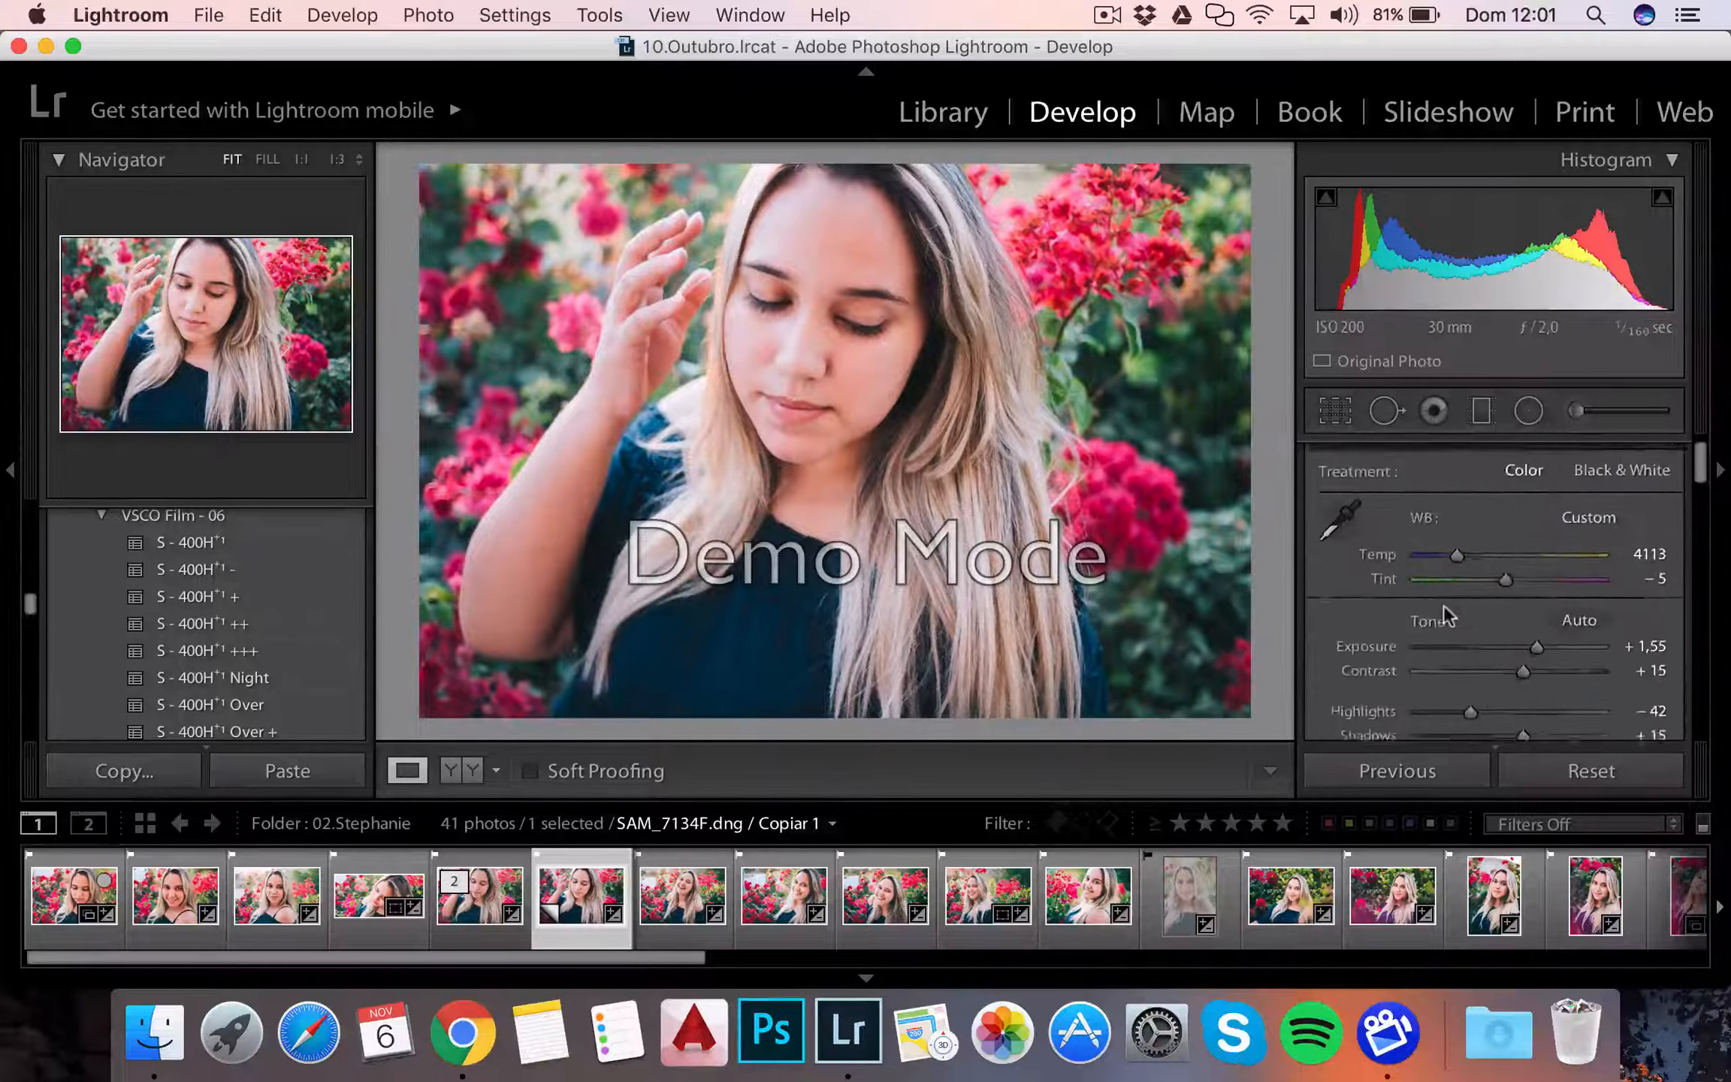
pyautogui.moveTo(1457, 576); pyautogui.dragTo(1459, 577)
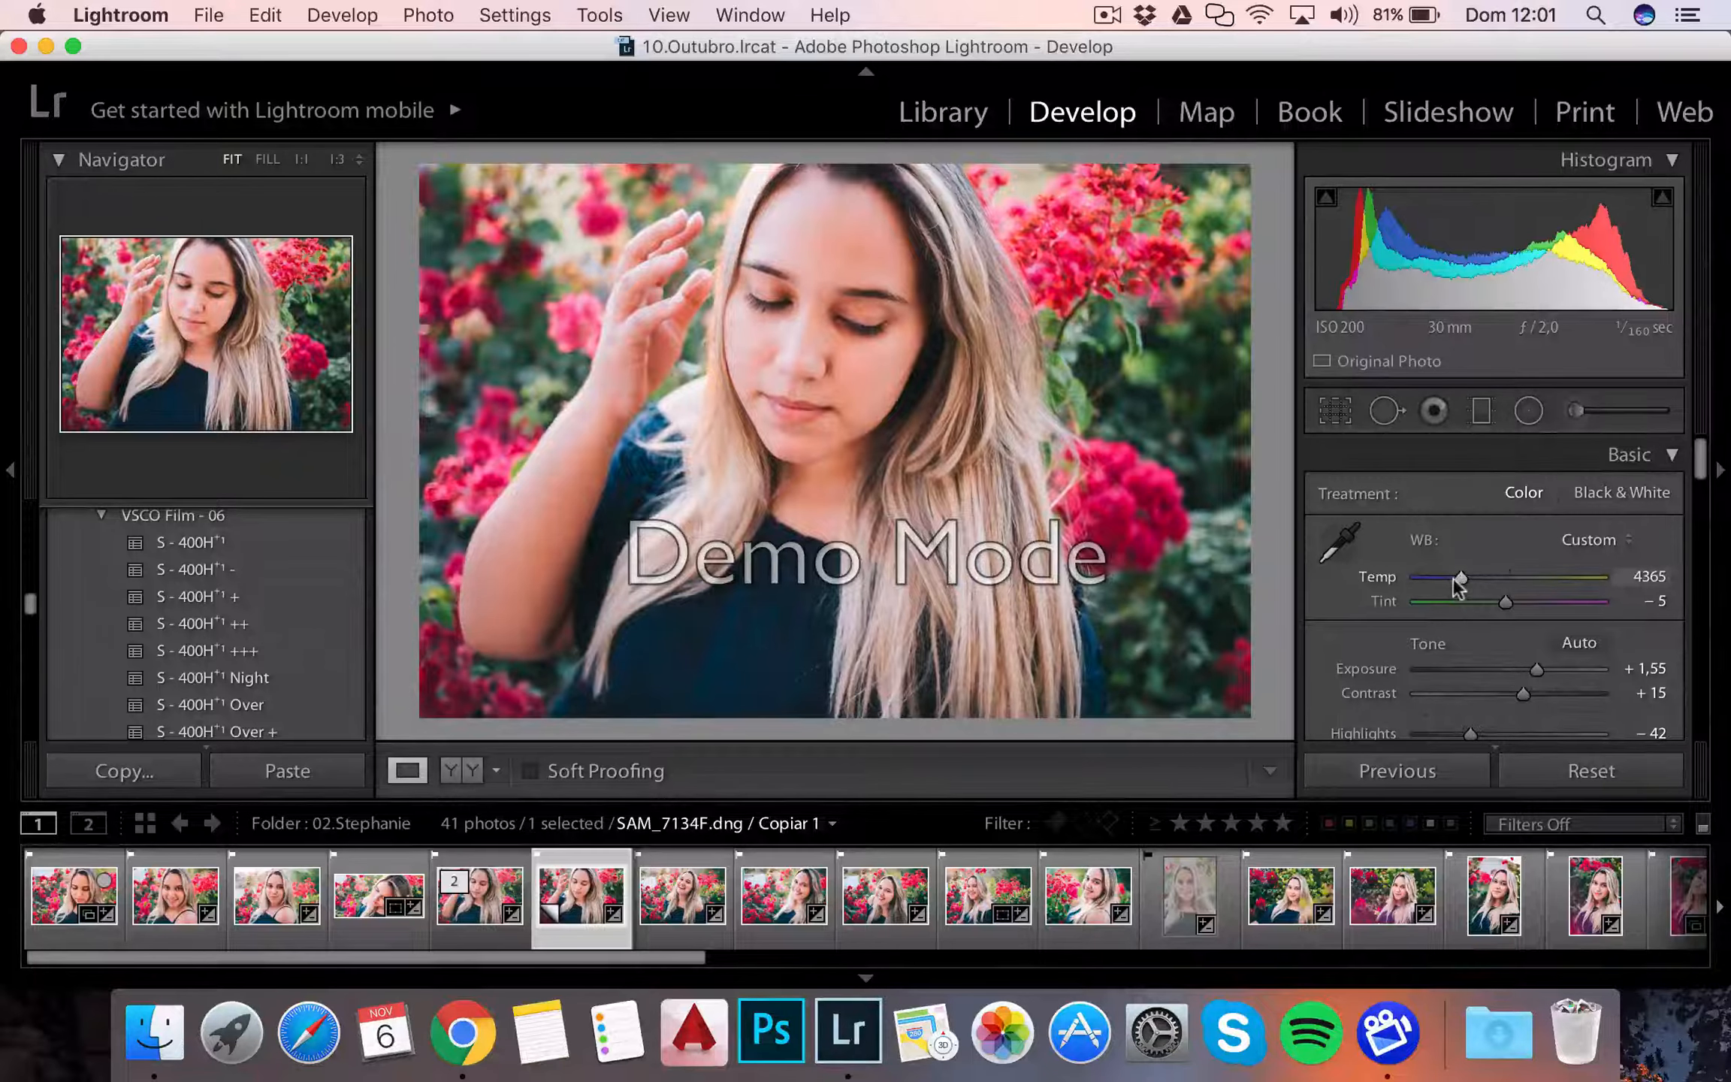
# Step: Try a strong orange saturation of +63, then reduce the orange saturation to -12
pyautogui.scroll(-10, 1462, 710)
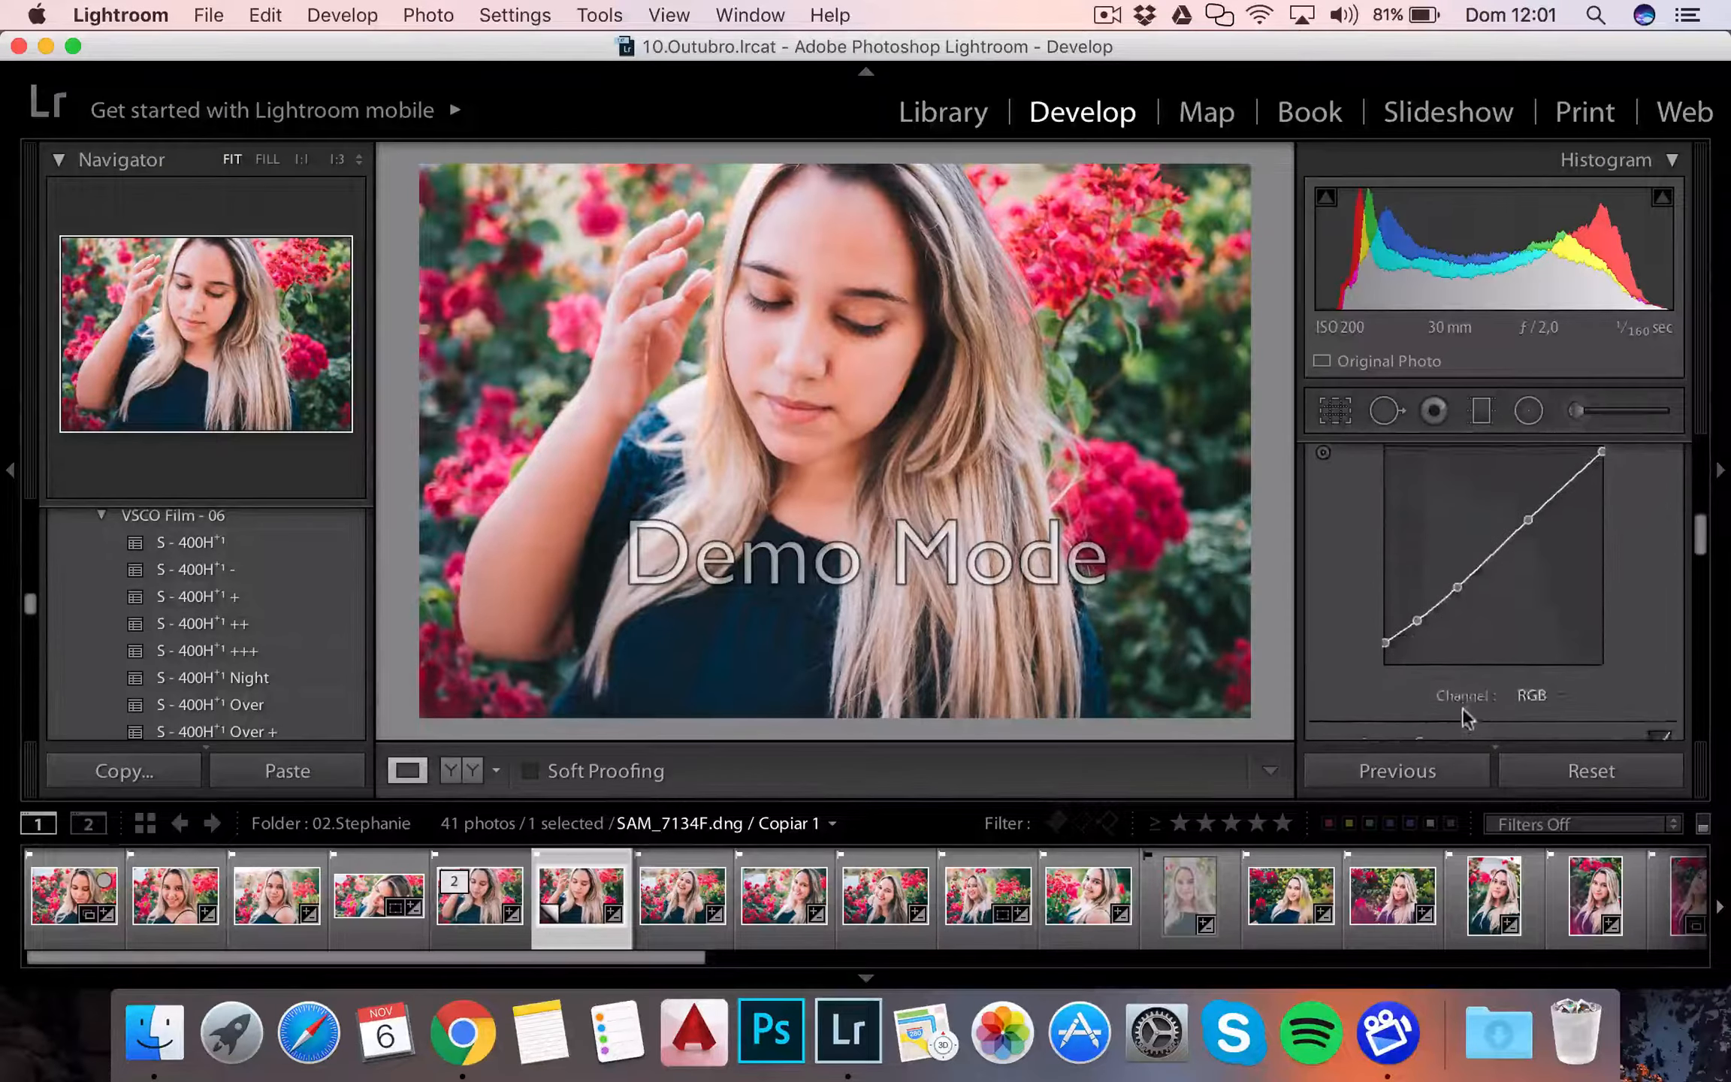
pyautogui.scroll(-5, 1463, 707)
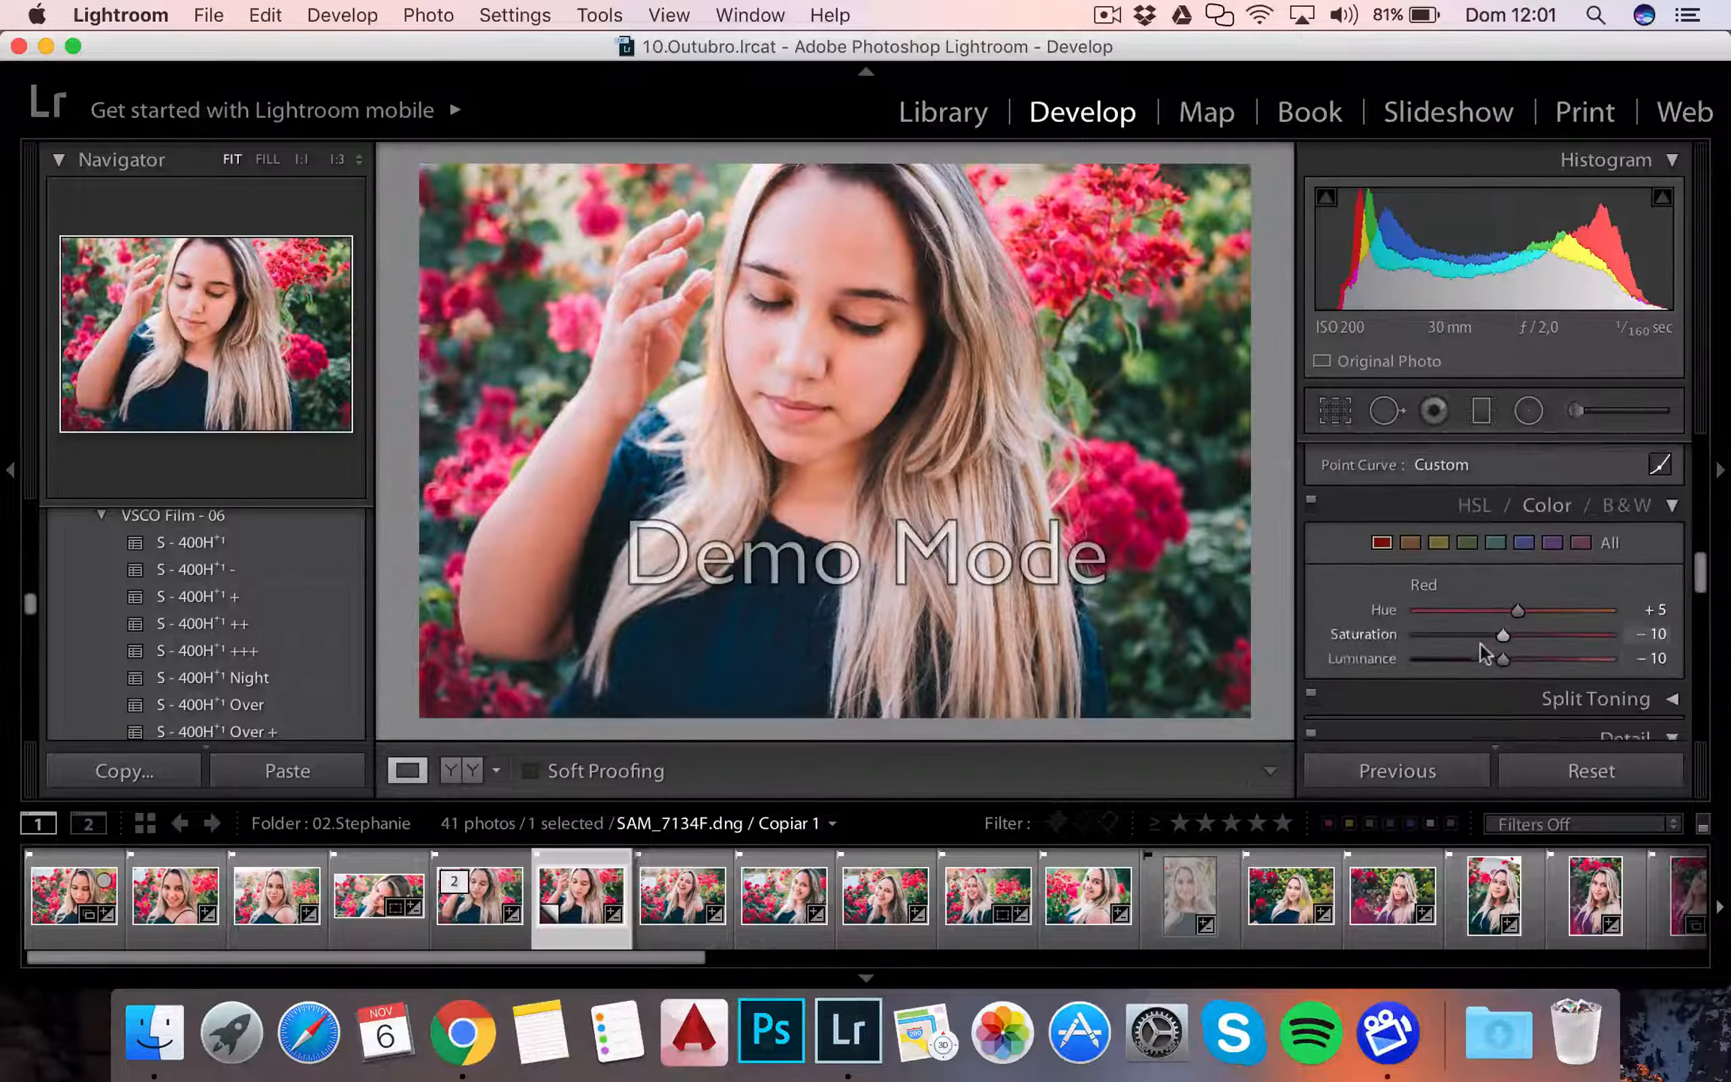
pyautogui.click(1410, 524)
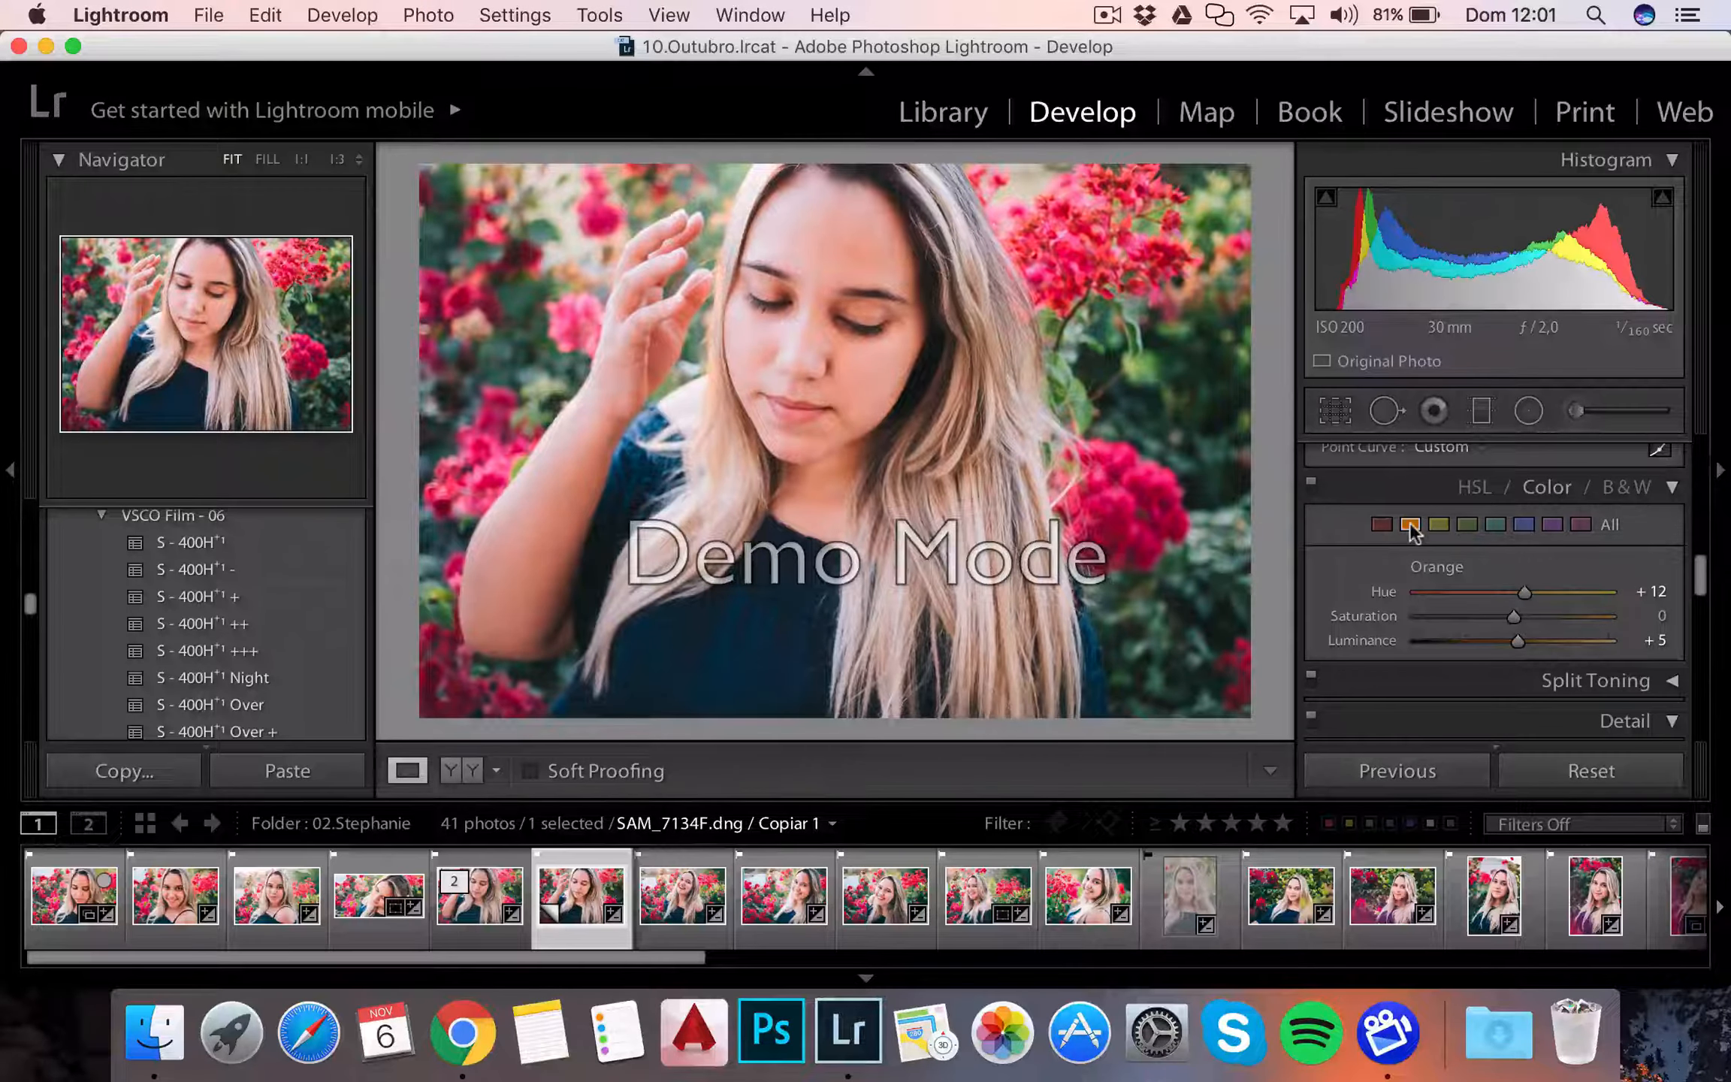
pyautogui.moveTo(1511, 614); pyautogui.dragTo(1570, 614)
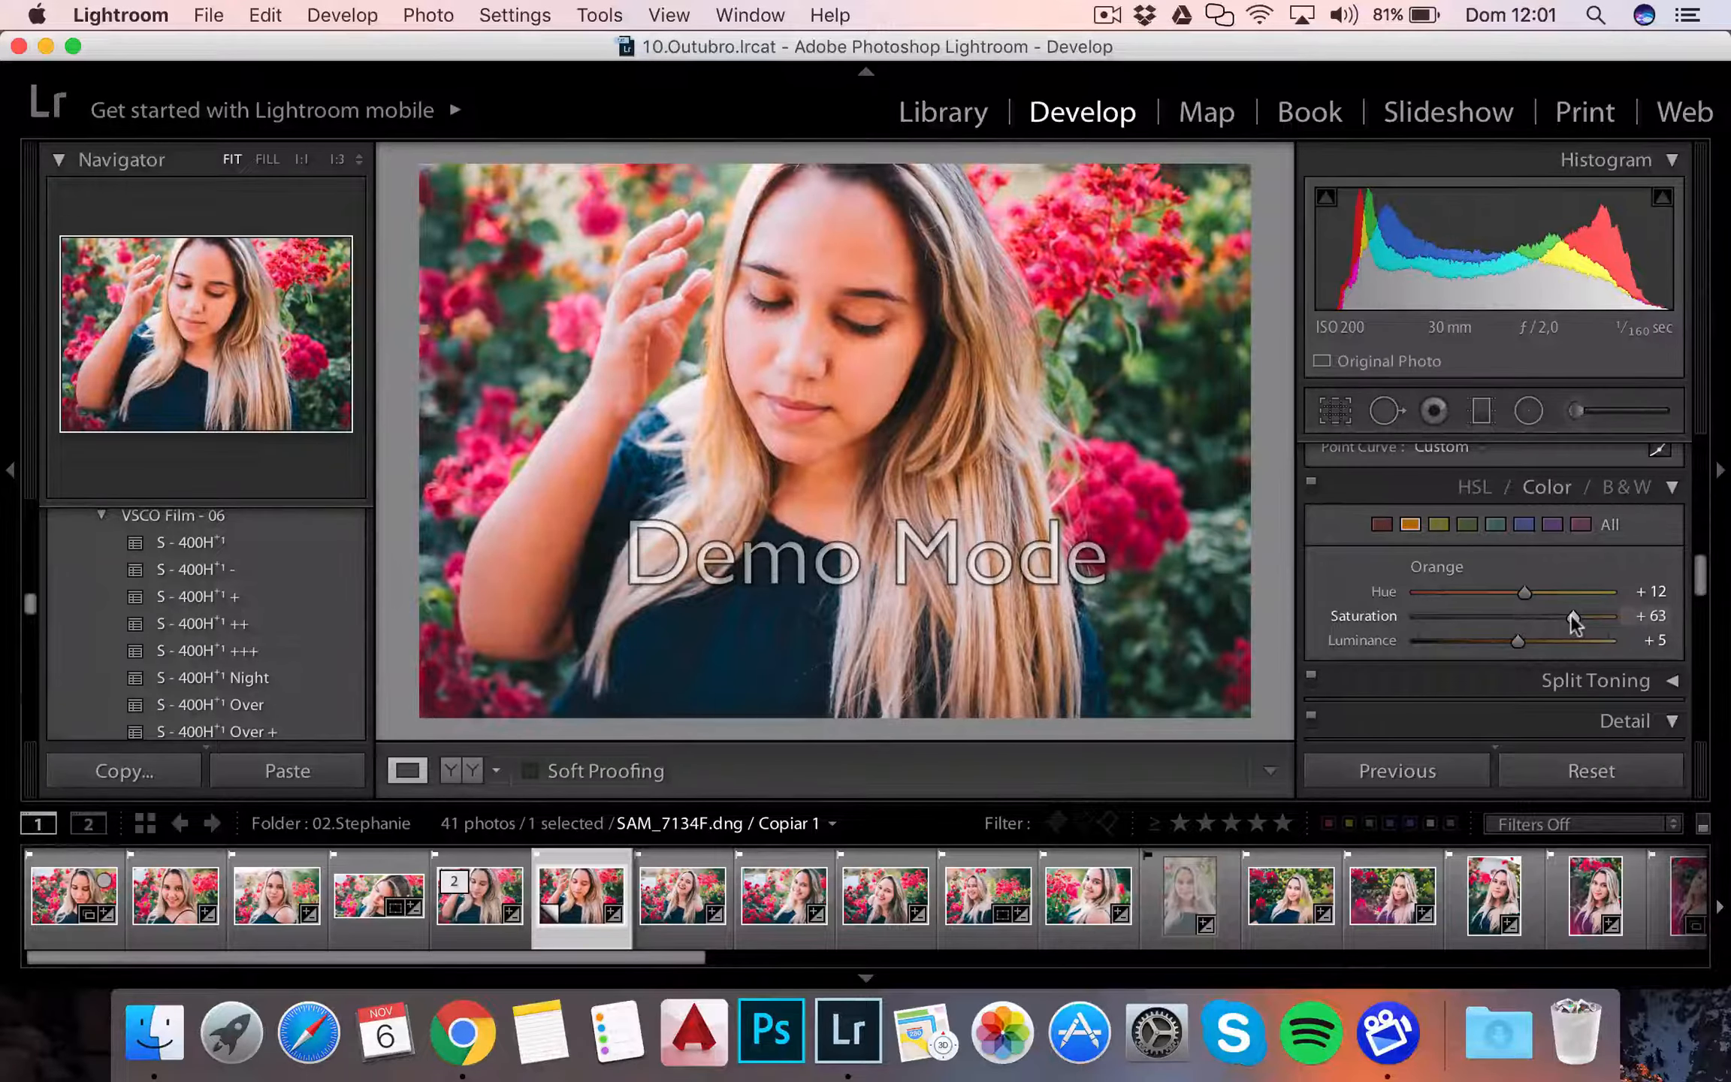
pyautogui.moveTo(1573, 616); pyautogui.dragTo(1499, 615)
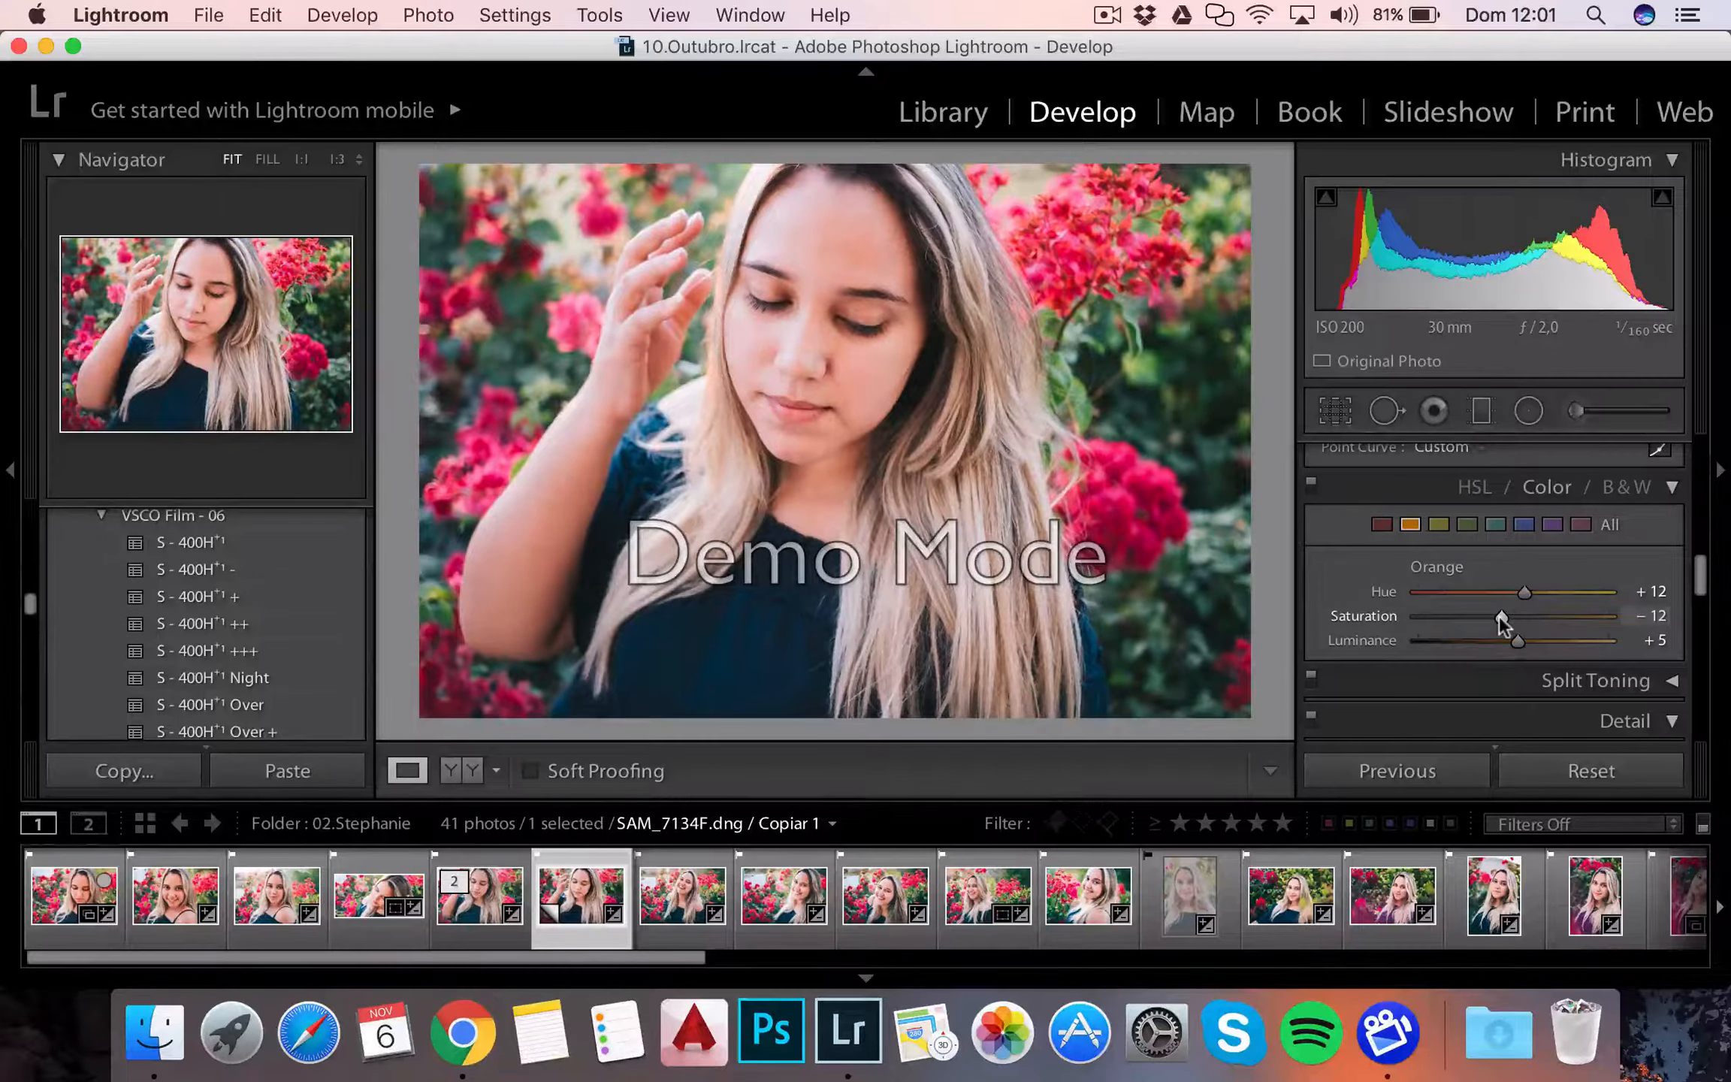
# Step: Deepen the photo's dark tones by setting the blacks to -3
pyautogui.scroll(15, 1527, 575)
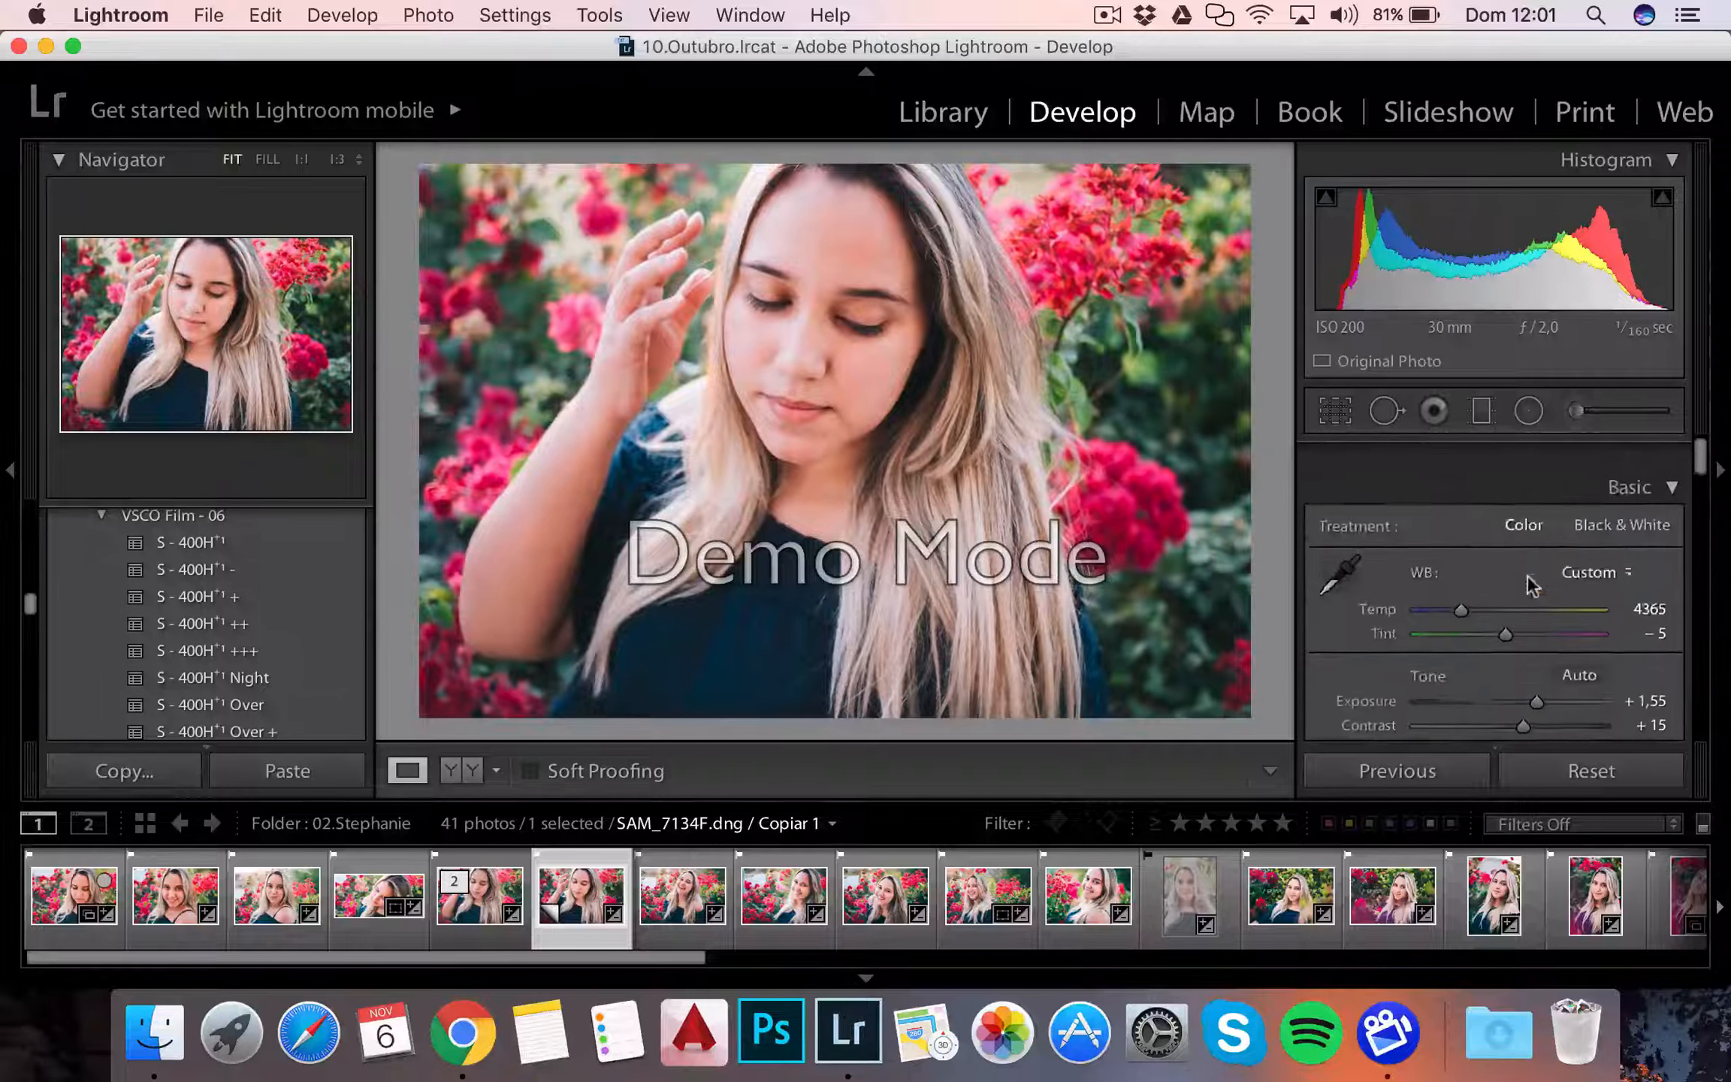
pyautogui.scroll(-2, 1527, 574)
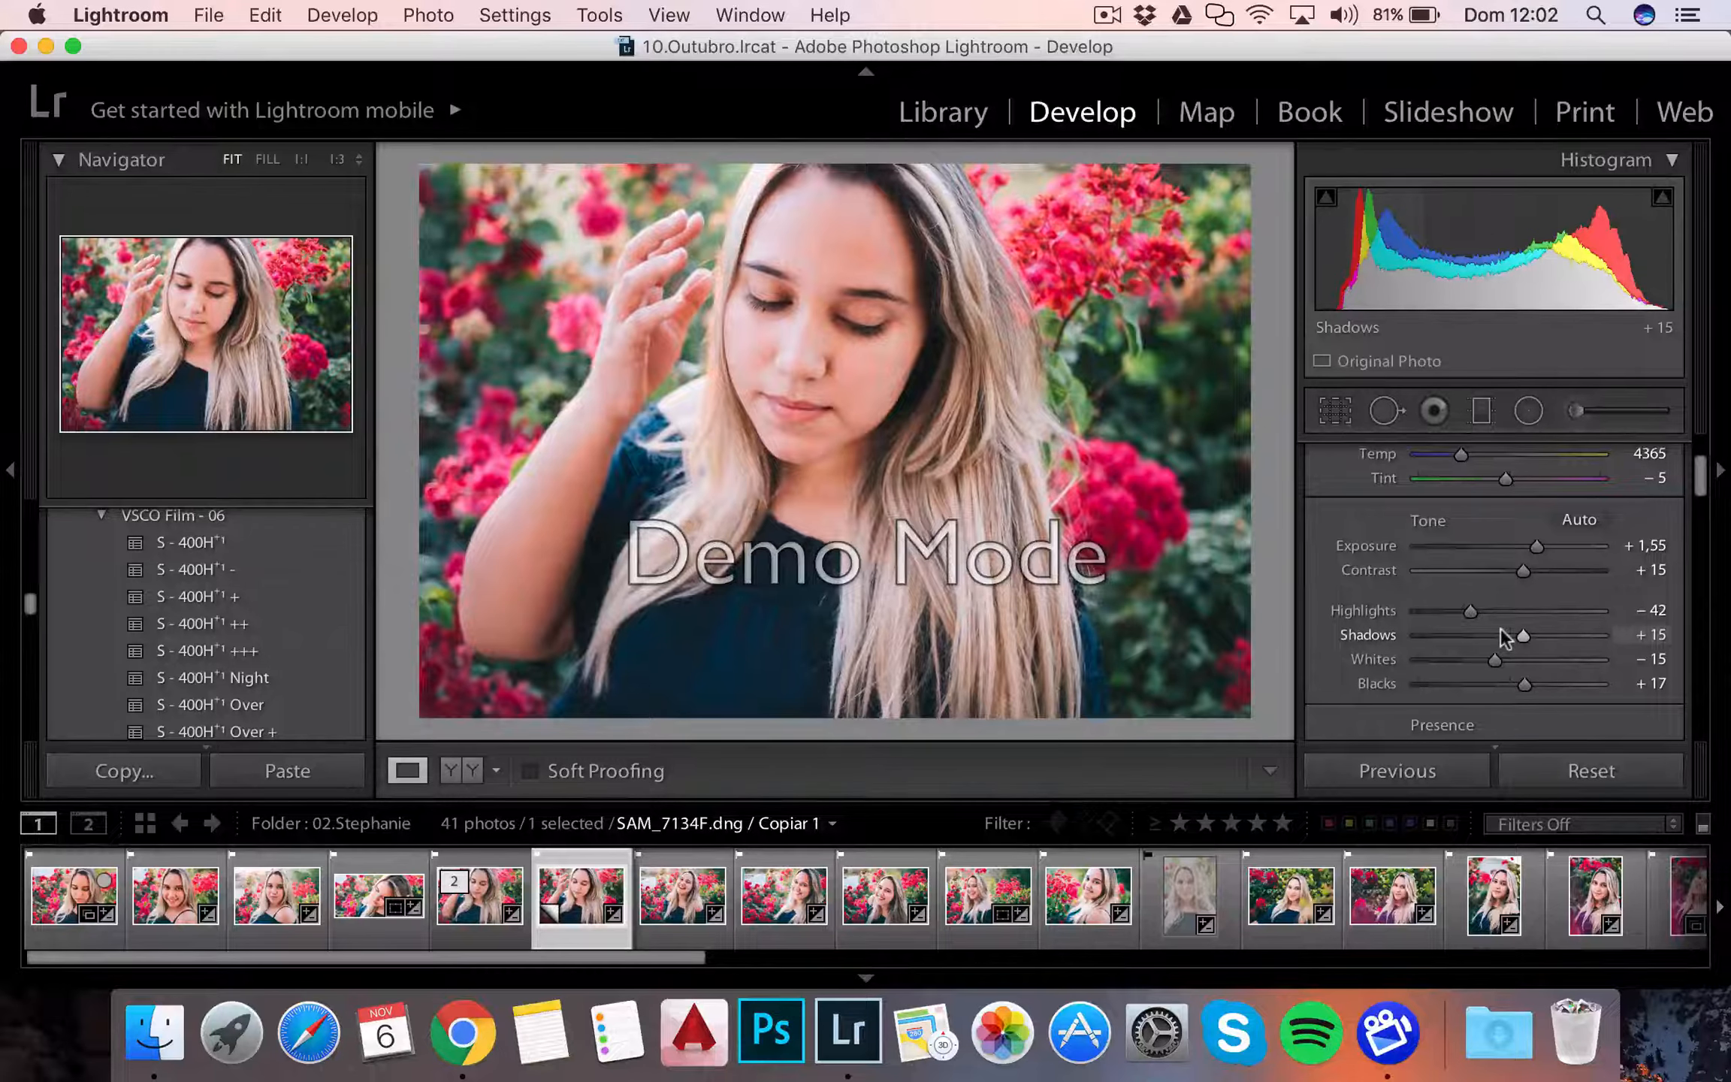
pyautogui.scroll(-2, 1506, 642)
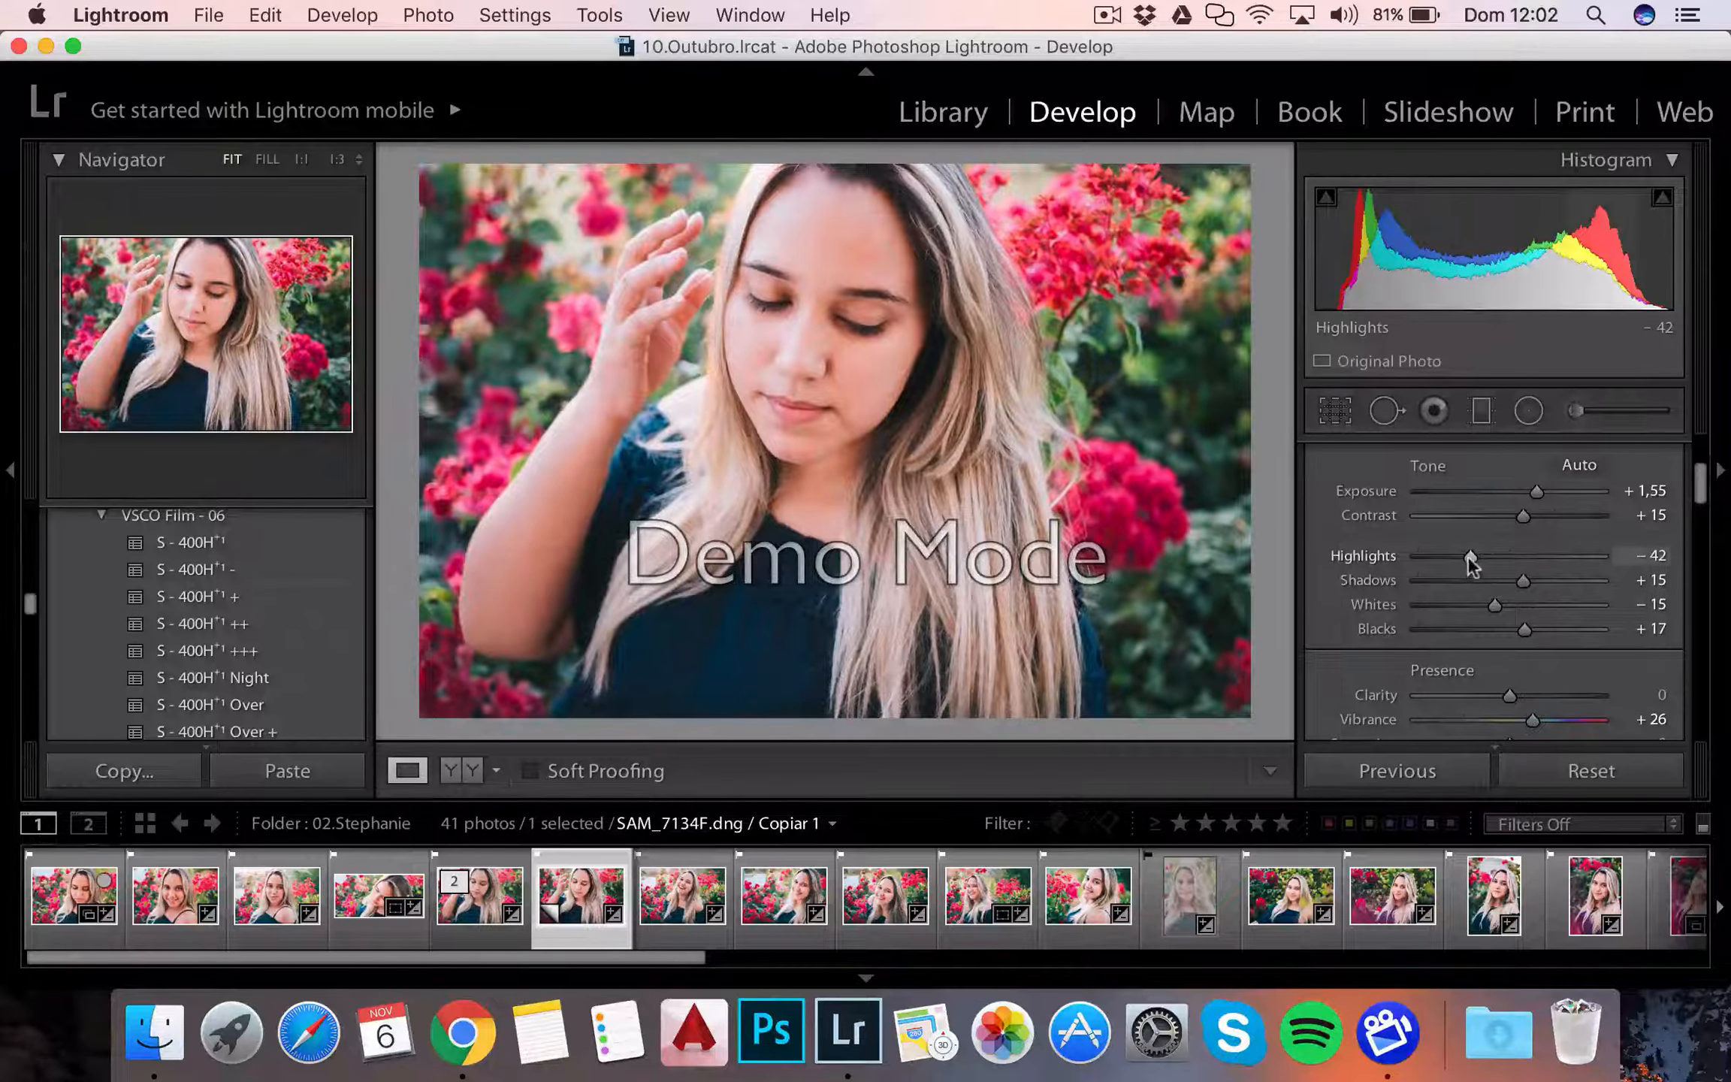
pyautogui.moveTo(1525, 629); pyautogui.dragTo(1507, 630)
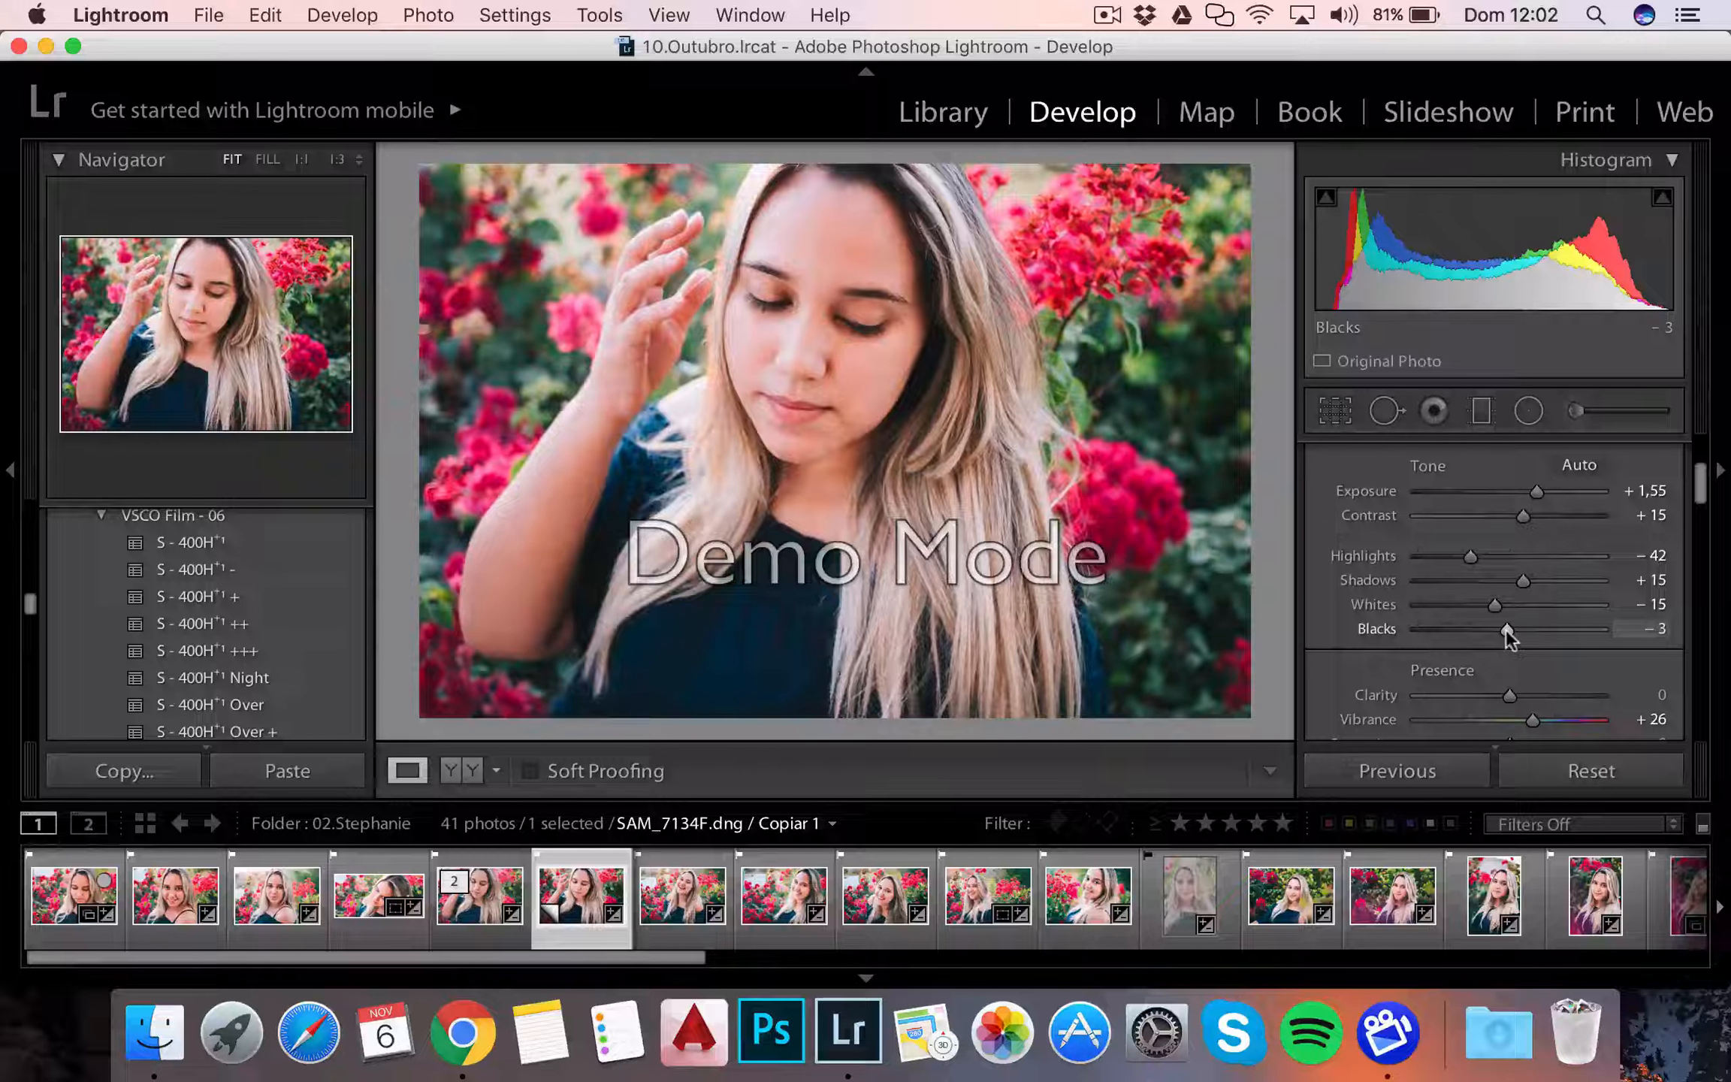
# Step: Examine the RGB tone curve and its black point
pyautogui.scroll(-5, 1505, 629)
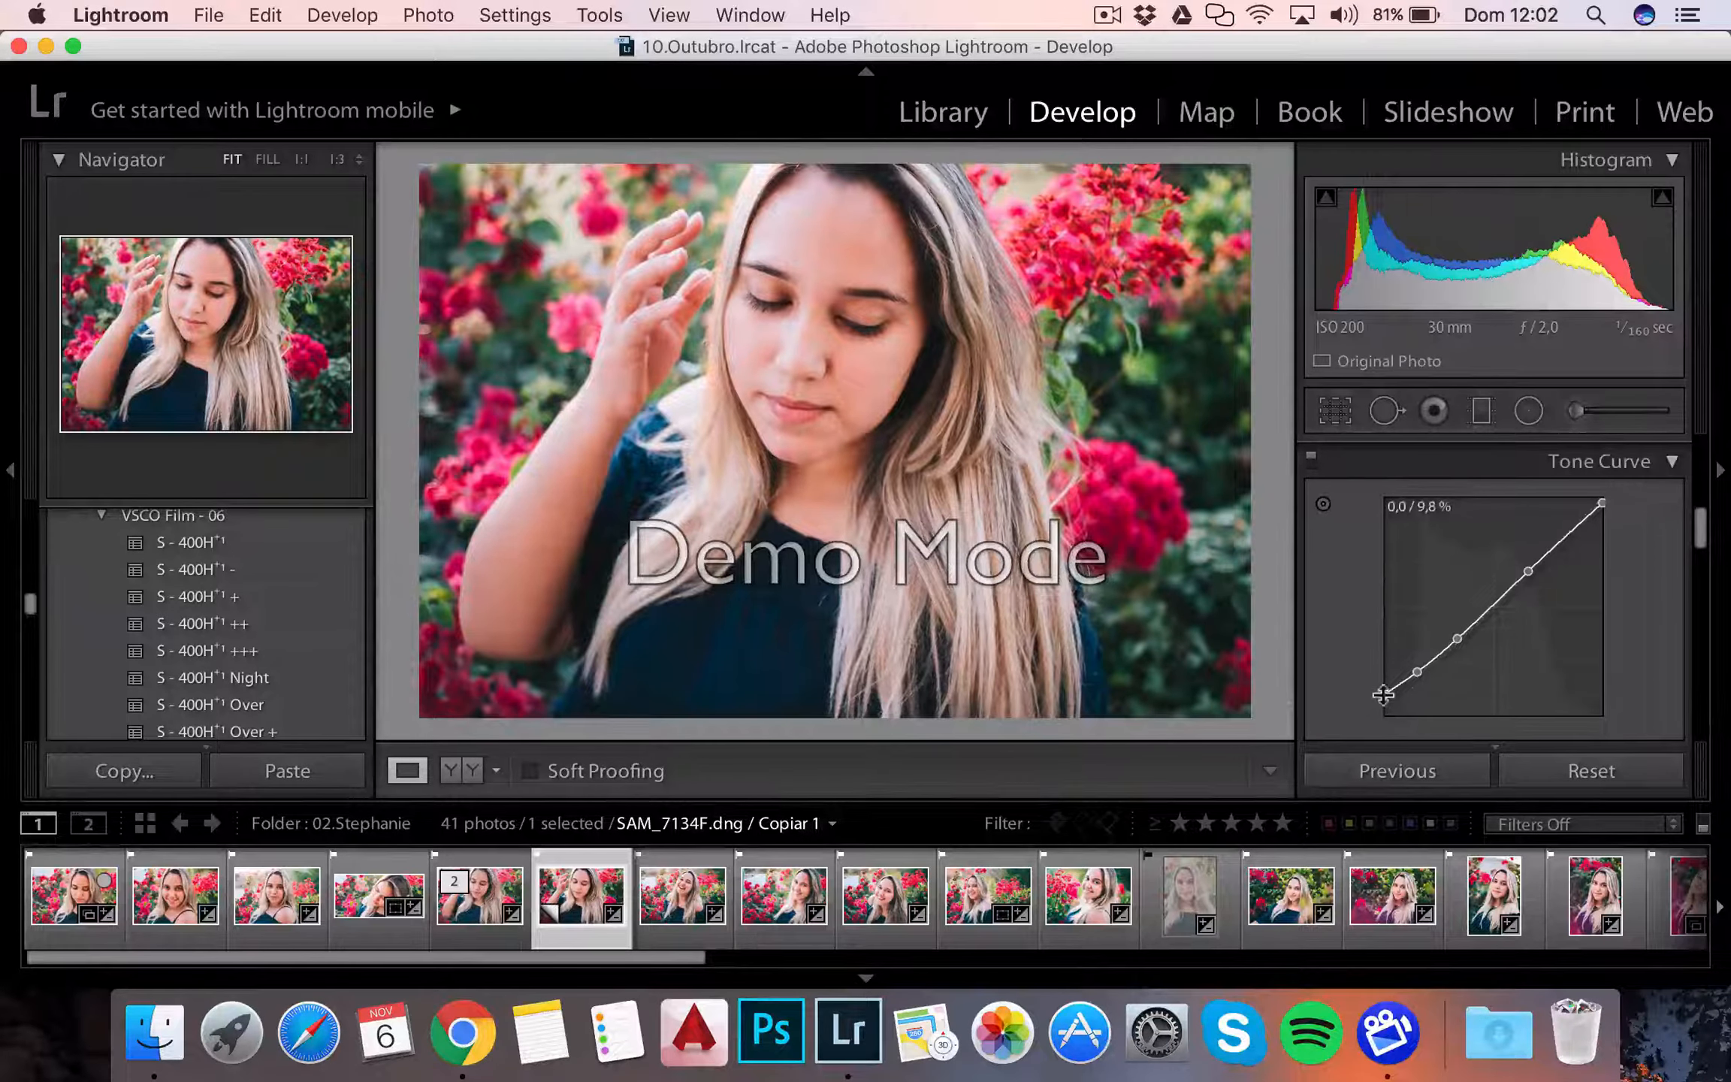
pyautogui.scroll(-3, 1613, 544)
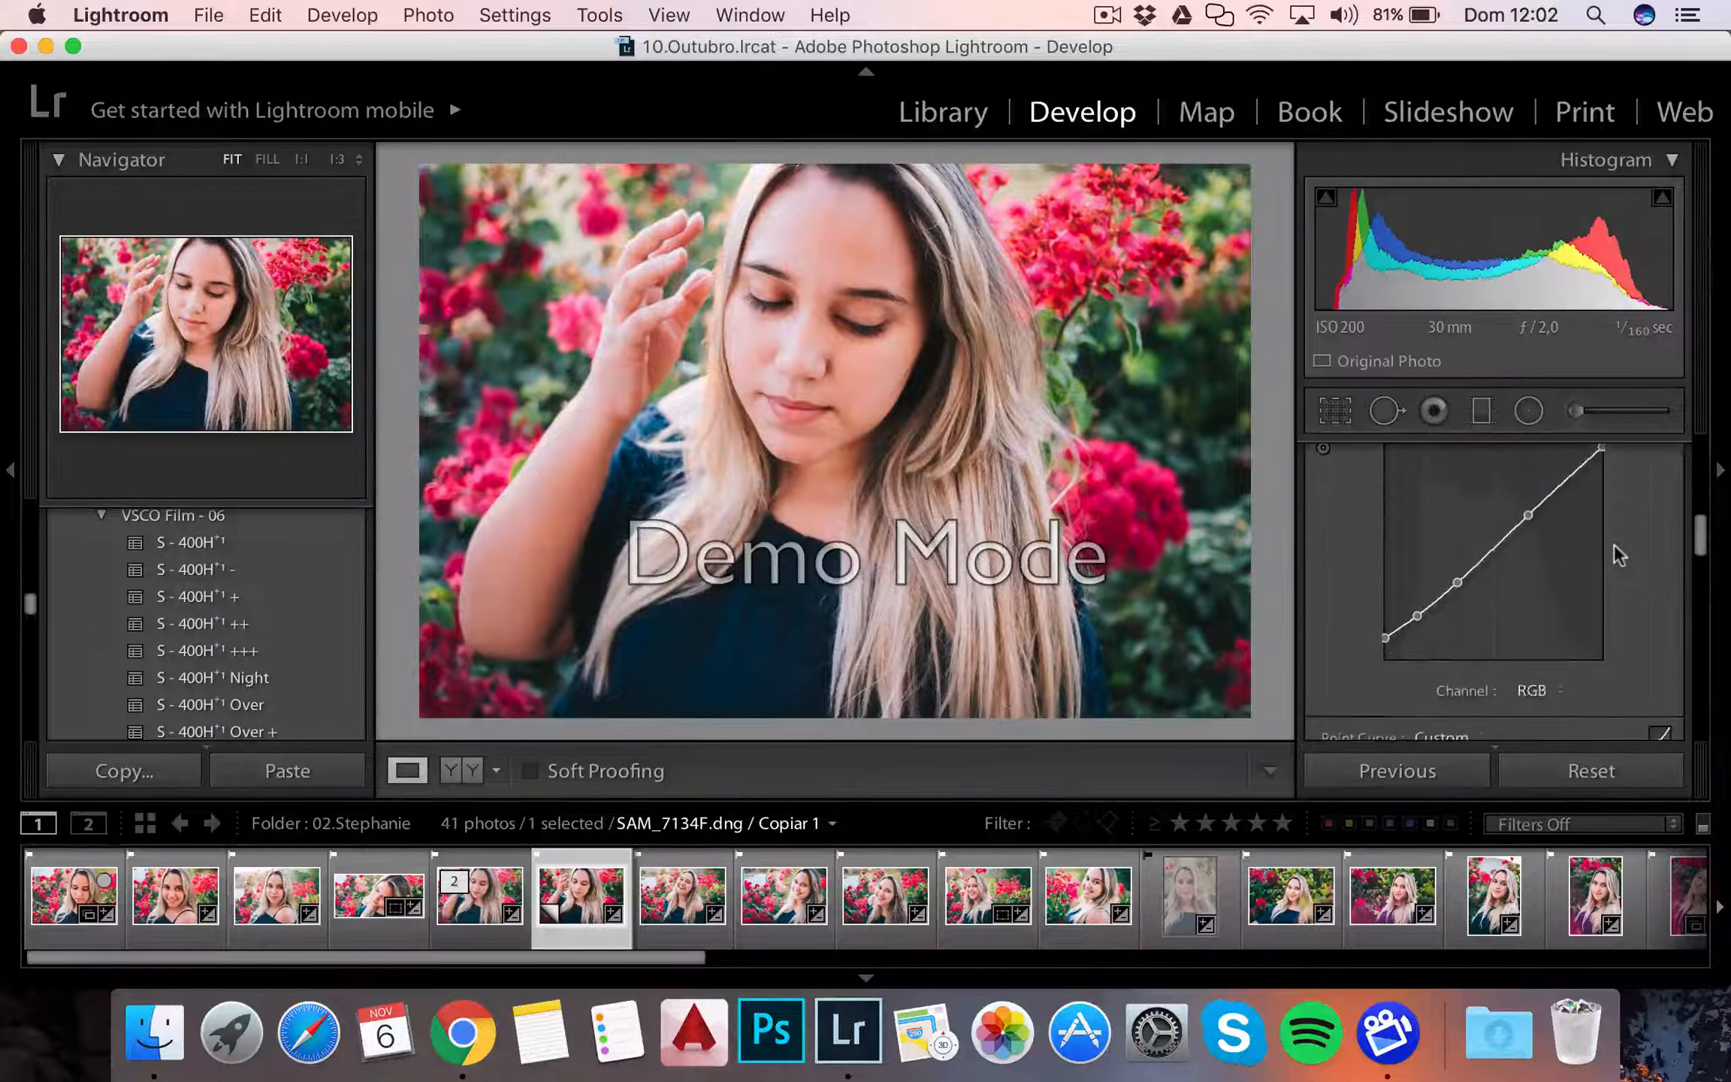
pyautogui.scroll(3, 1518, 626)
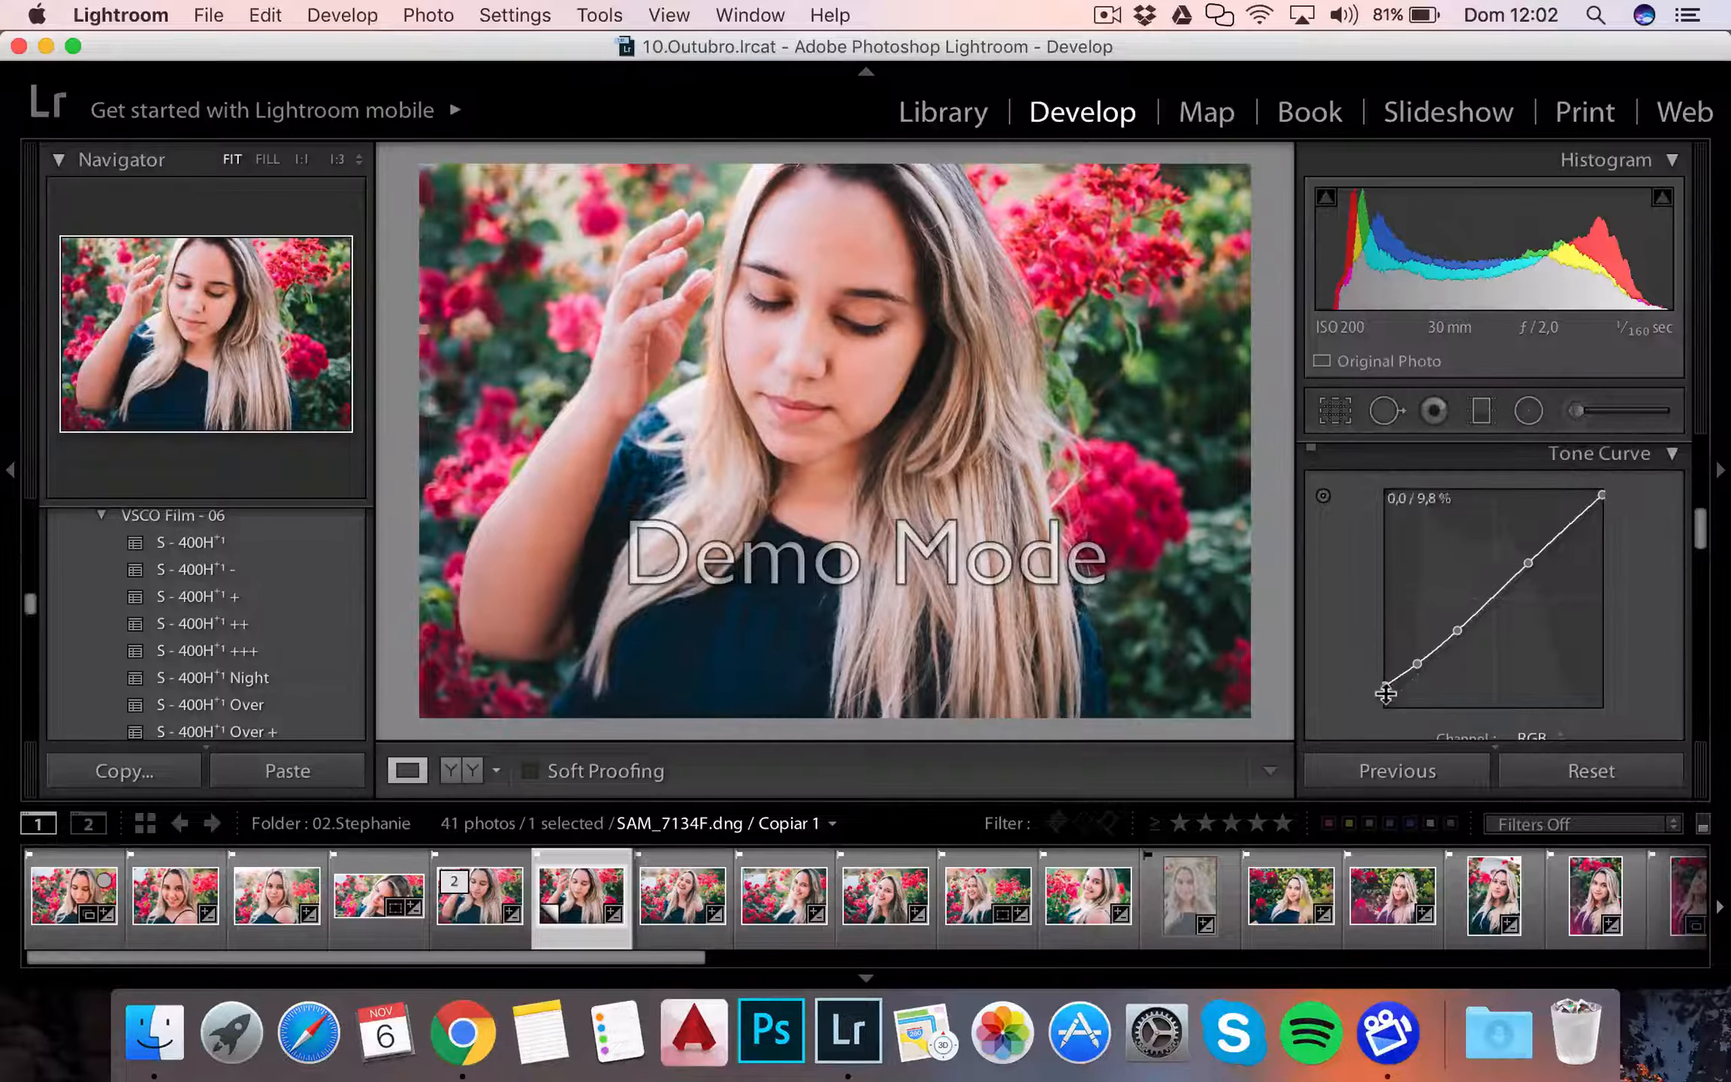